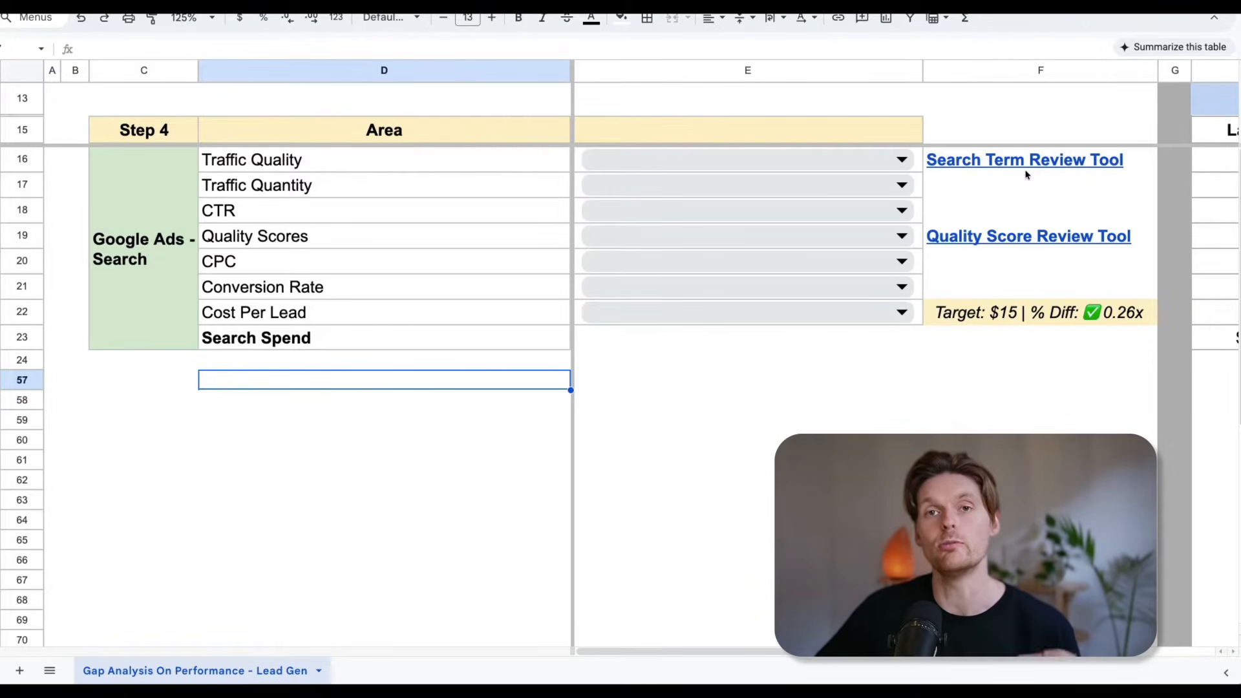
Rate Traffic Quality as Not Relevant in the Google Ads - Search section.
{"action": "left_click", "coordinate": [996, 138]}
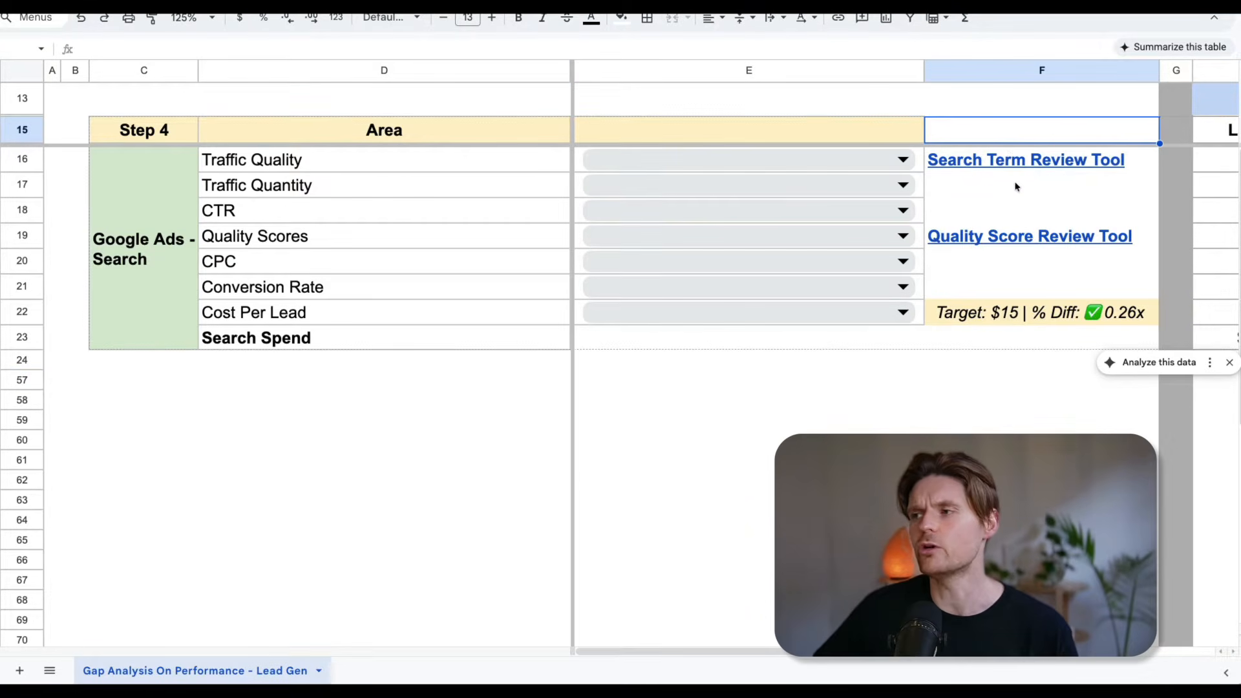
{"action": "left_click", "coordinate": [1016, 186]}
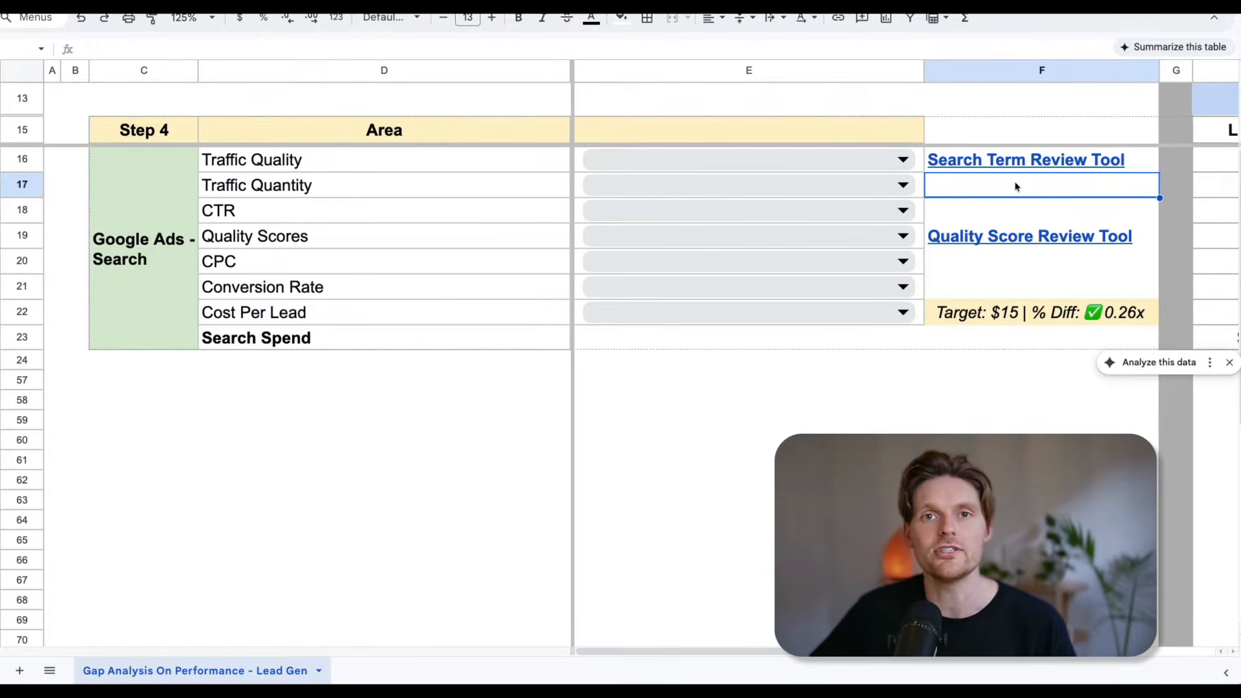
{"action": "left_click", "coordinate": [902, 162]}
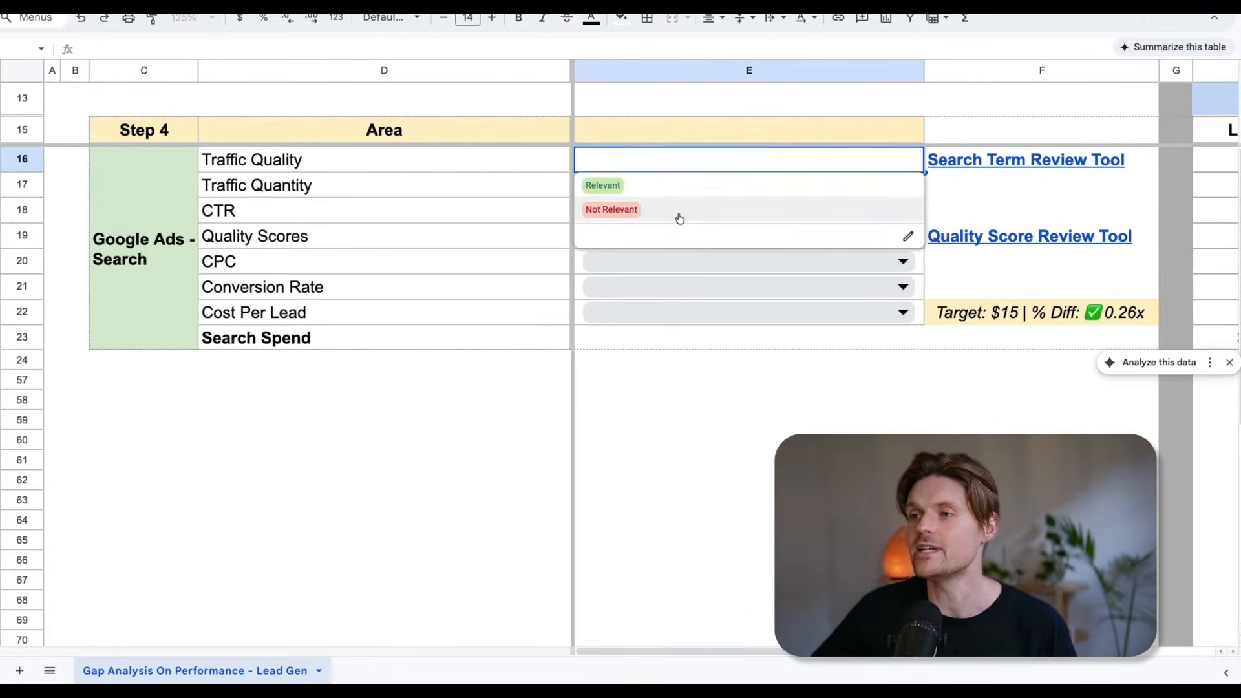
{"action": "left_click", "coordinate": [634, 207]}
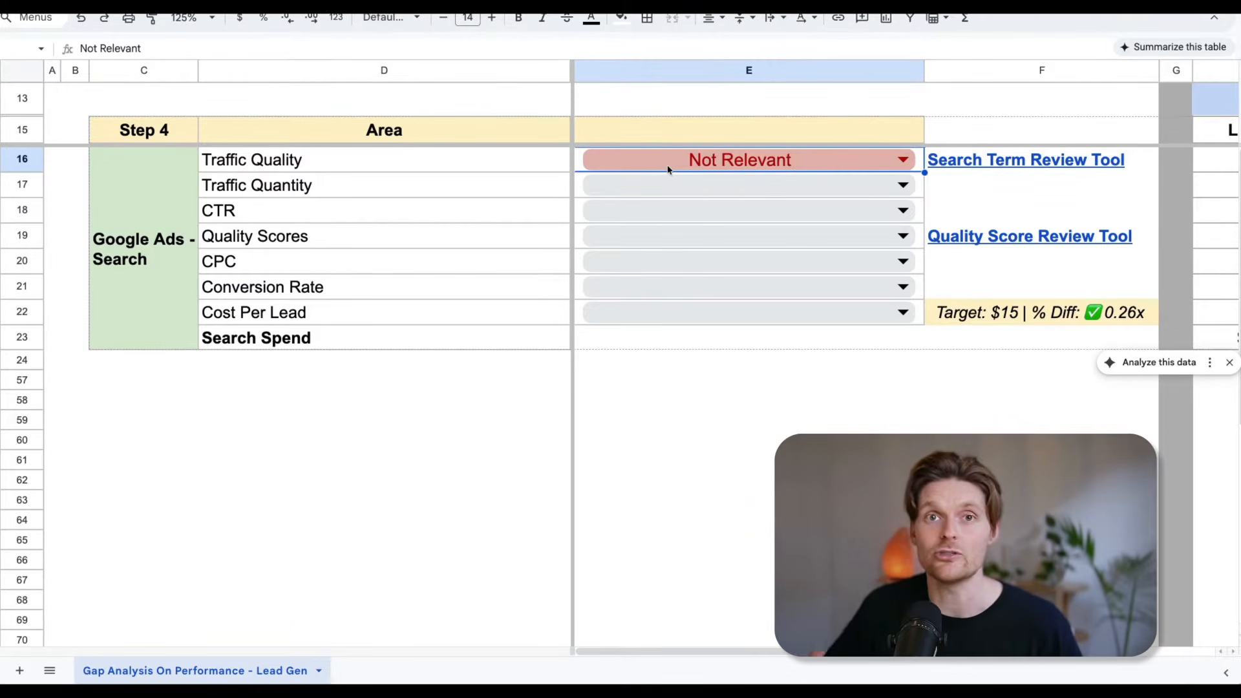
Change the Traffic Quality rating to Relevant.
{"action": "left_click", "coordinate": [668, 168]}
{"action": "left_click", "coordinate": [632, 192]}
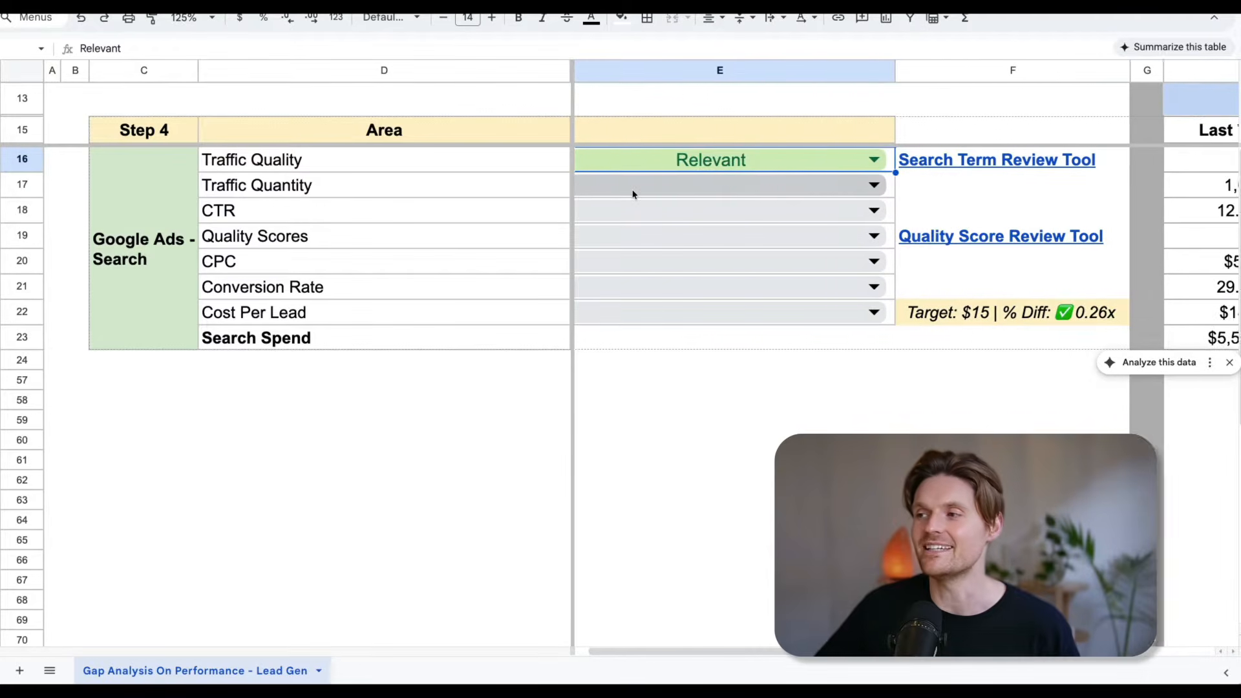
Examine the Google Ads - Search data by period alongside the Traffic Quality row and its linked Search Term Review Tool.
{"action": "scroll", "coordinate": [633, 194], "scroll_direction": "right", "scroll_amount": 5}
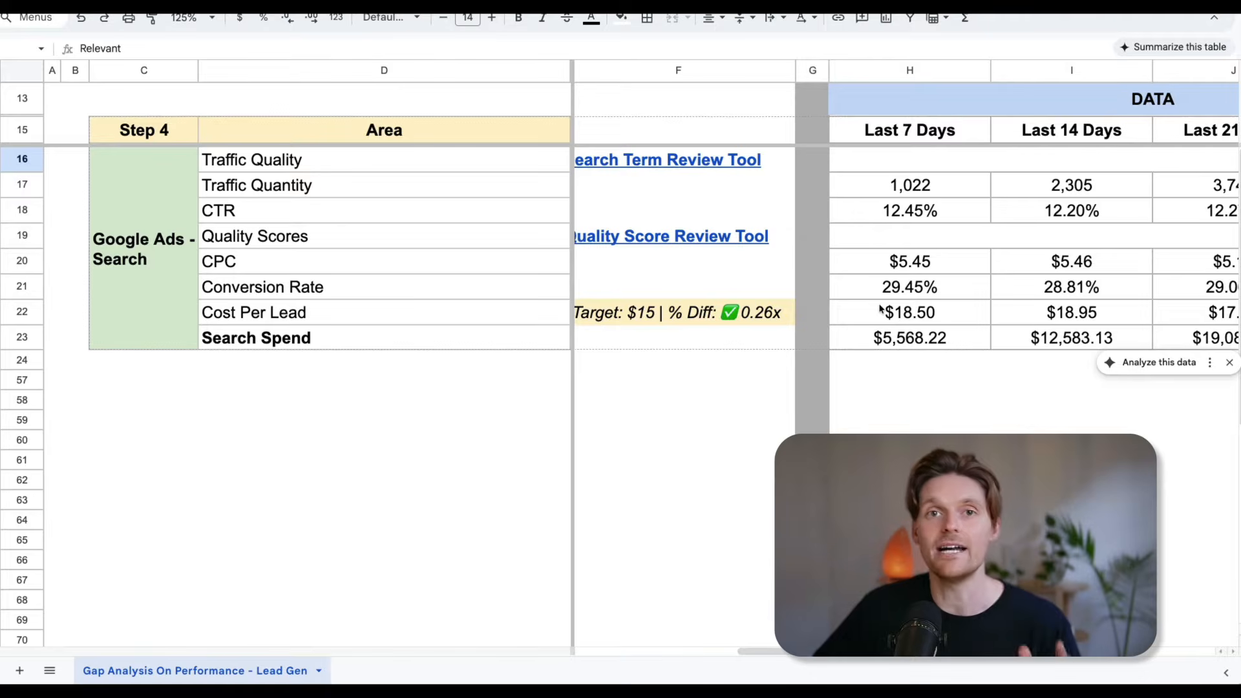
{"action": "scroll", "coordinate": [741, 218], "scroll_direction": "left", "scroll_amount": 5}
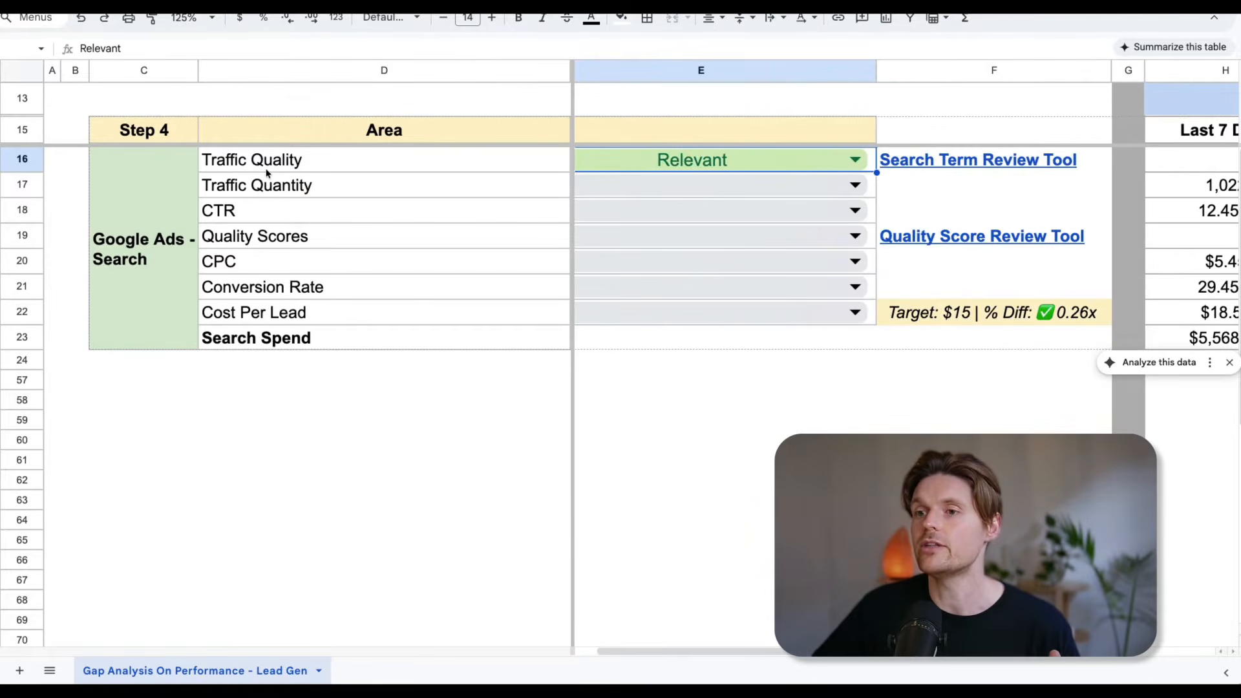
{"action": "scroll", "coordinate": [266, 172], "scroll_direction": "right", "scroll_amount": 8}
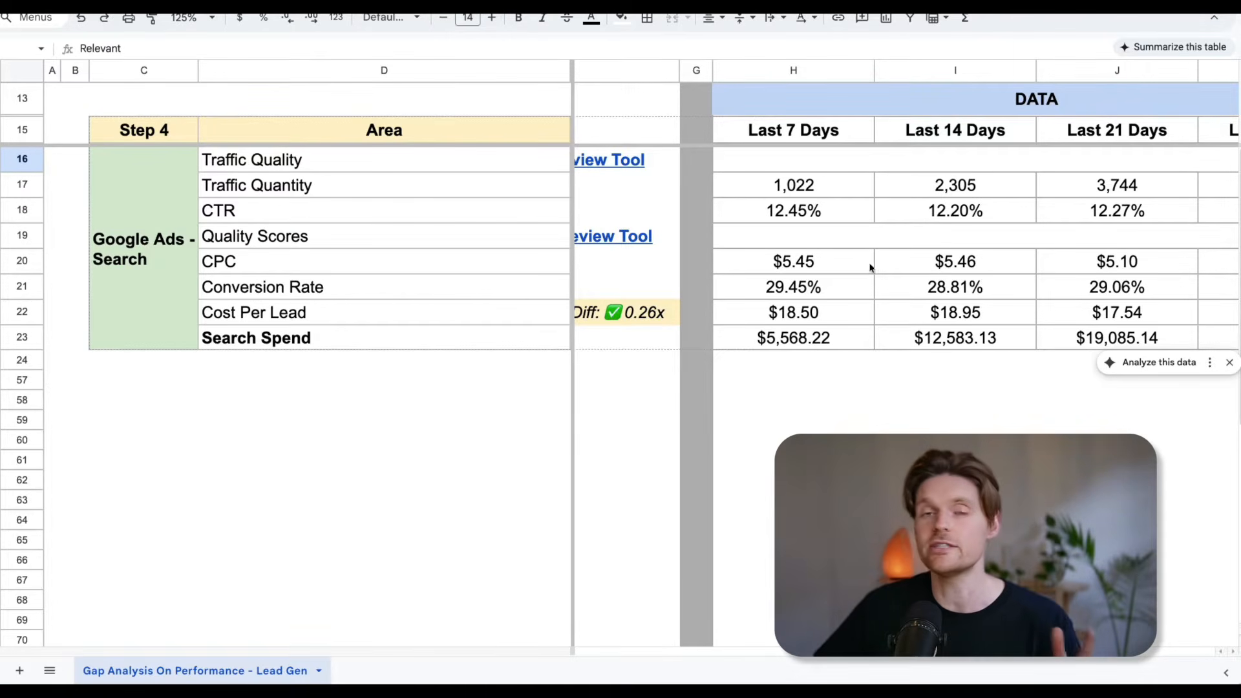
{"action": "scroll", "coordinate": [659, 186], "scroll_direction": "left", "scroll_amount": 4}
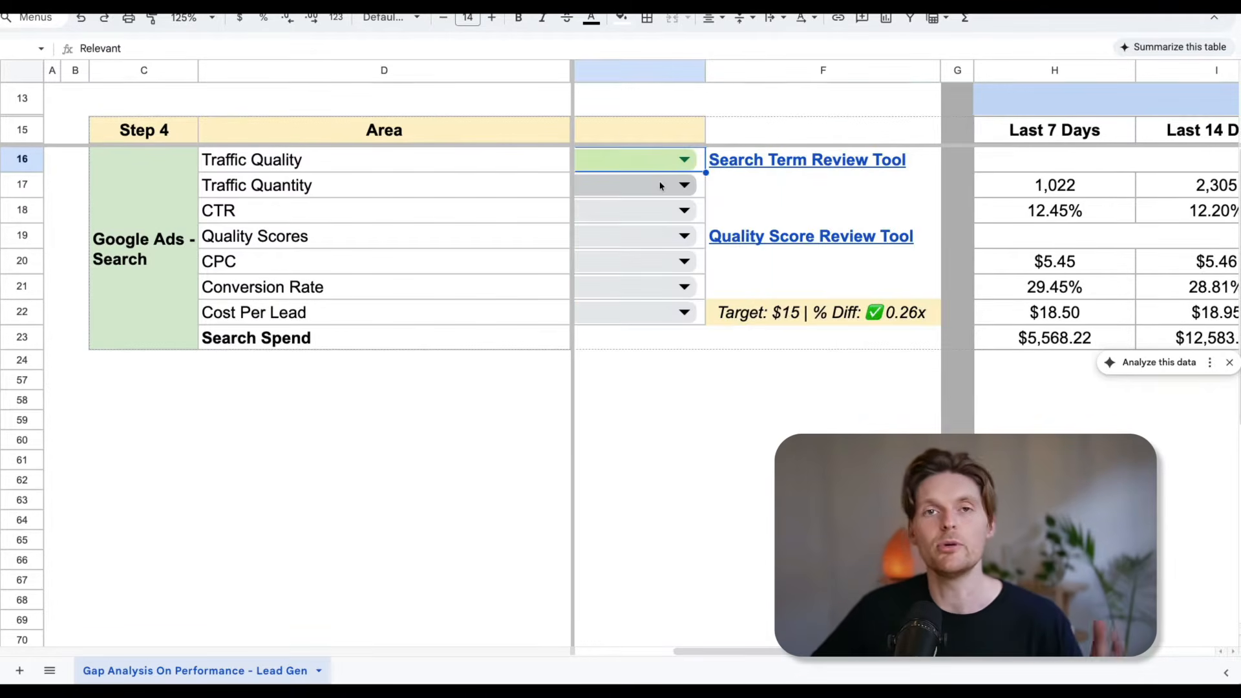
{"action": "scroll", "coordinate": [835, 178], "scroll_direction": "left", "scroll_amount": 2}
{"action": "mouse_move", "coordinate": [835, 173]}
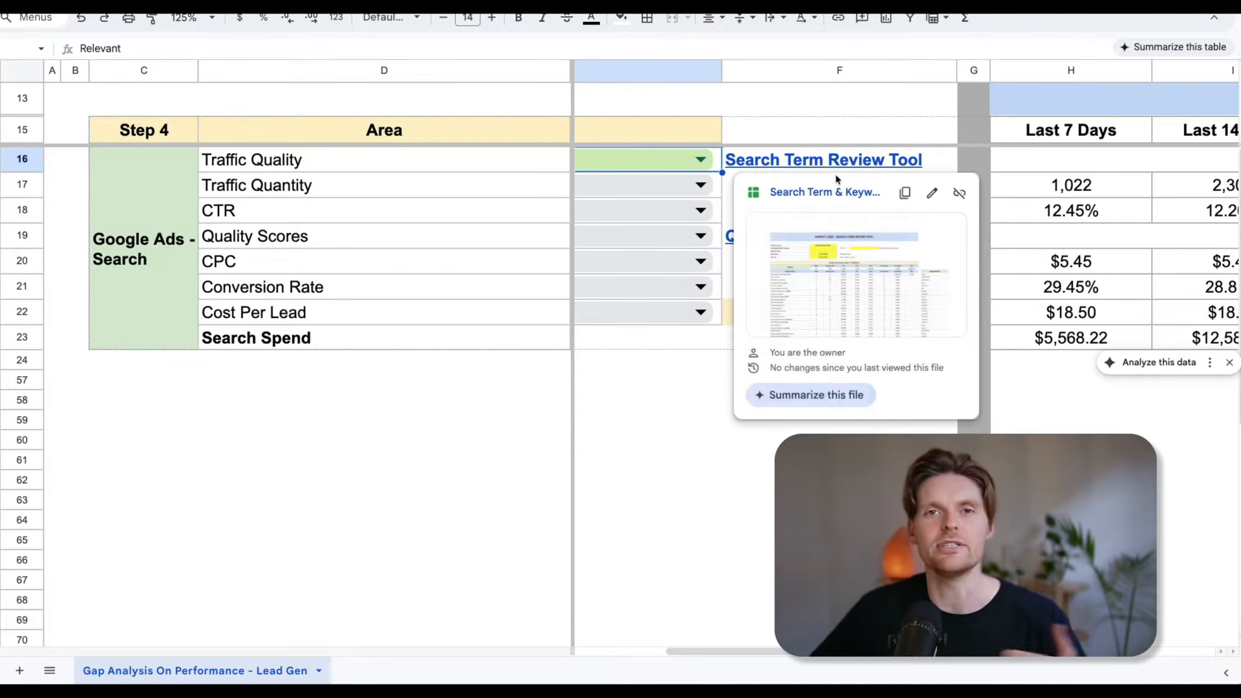
{"action": "left_click", "coordinate": [781, 126]}
{"action": "scroll", "coordinate": [769, 149], "scroll_direction": "right", "scroll_amount": 5}
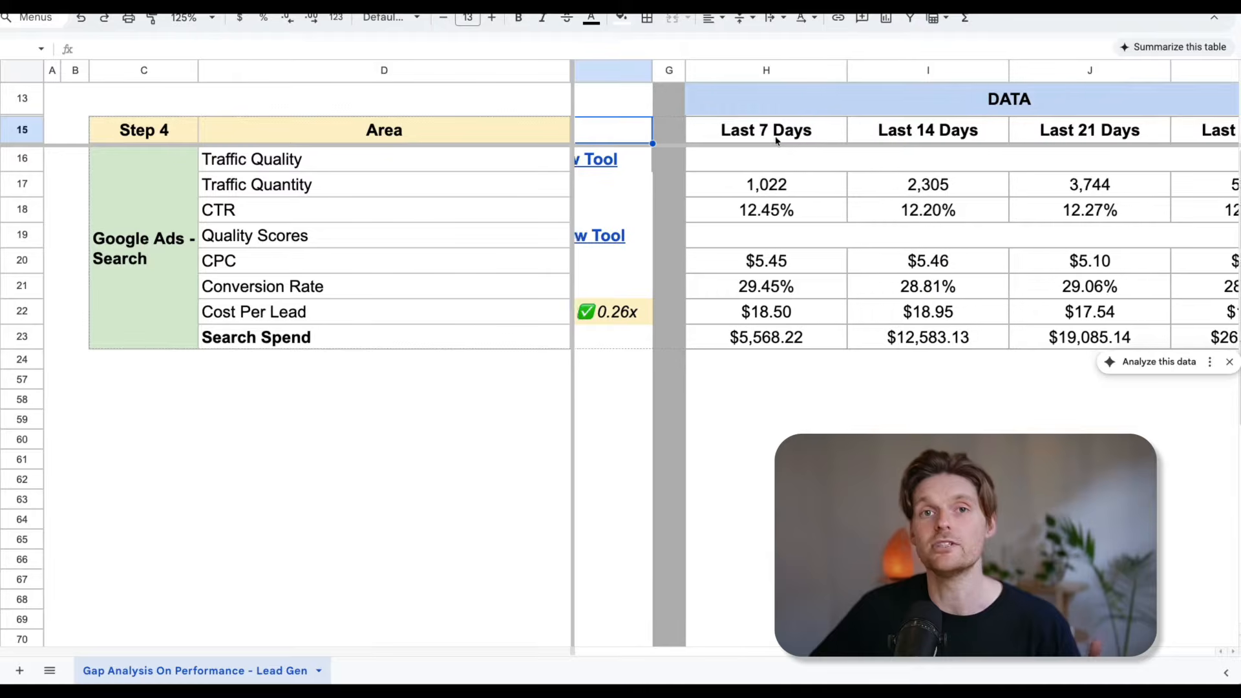
{"action": "scroll", "coordinate": [548, 160], "scroll_direction": "left", "scroll_amount": 5}
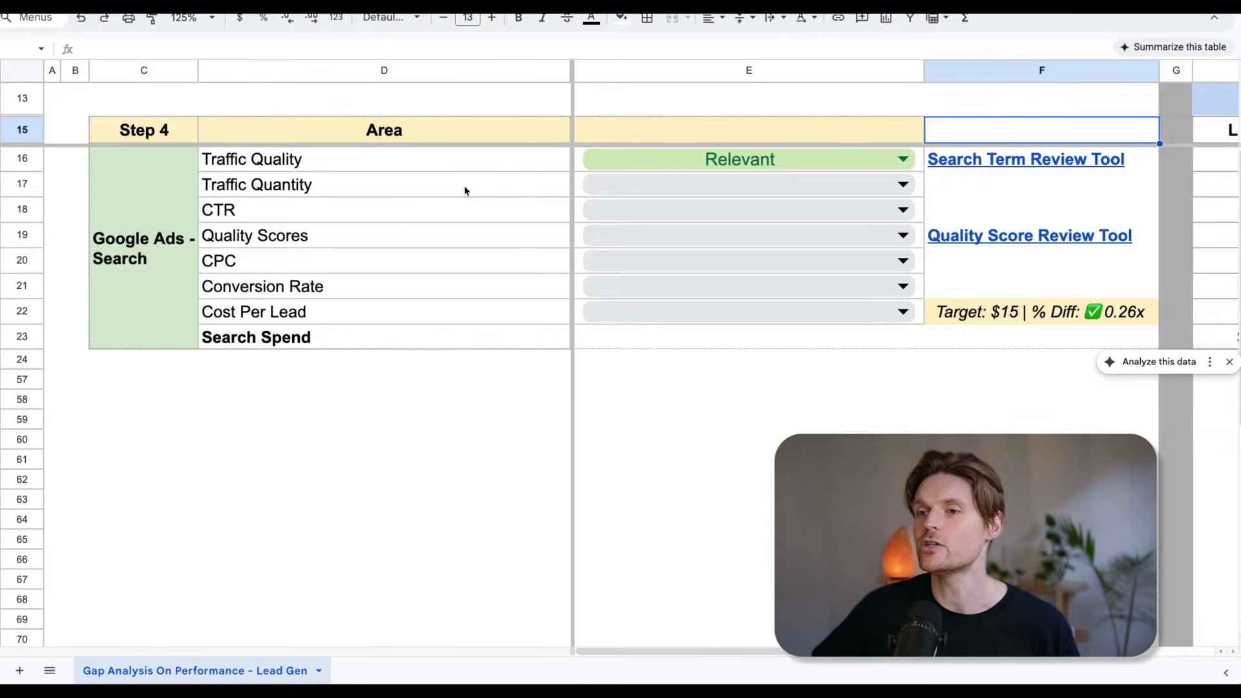
Review the Traffic Quantity figures for the last 7, 14, 21 and 30 days.
{"action": "scroll", "coordinate": [464, 185], "scroll_direction": "right", "scroll_amount": 10}
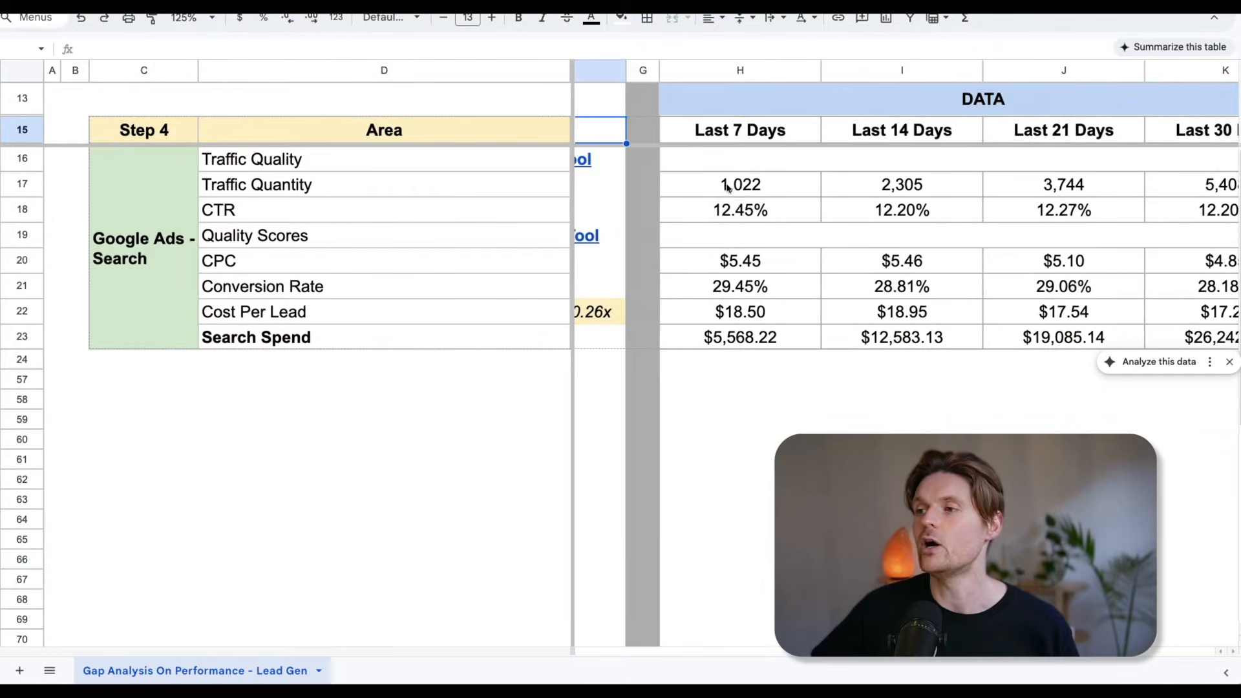
{"action": "left_click", "coordinate": [741, 187]}
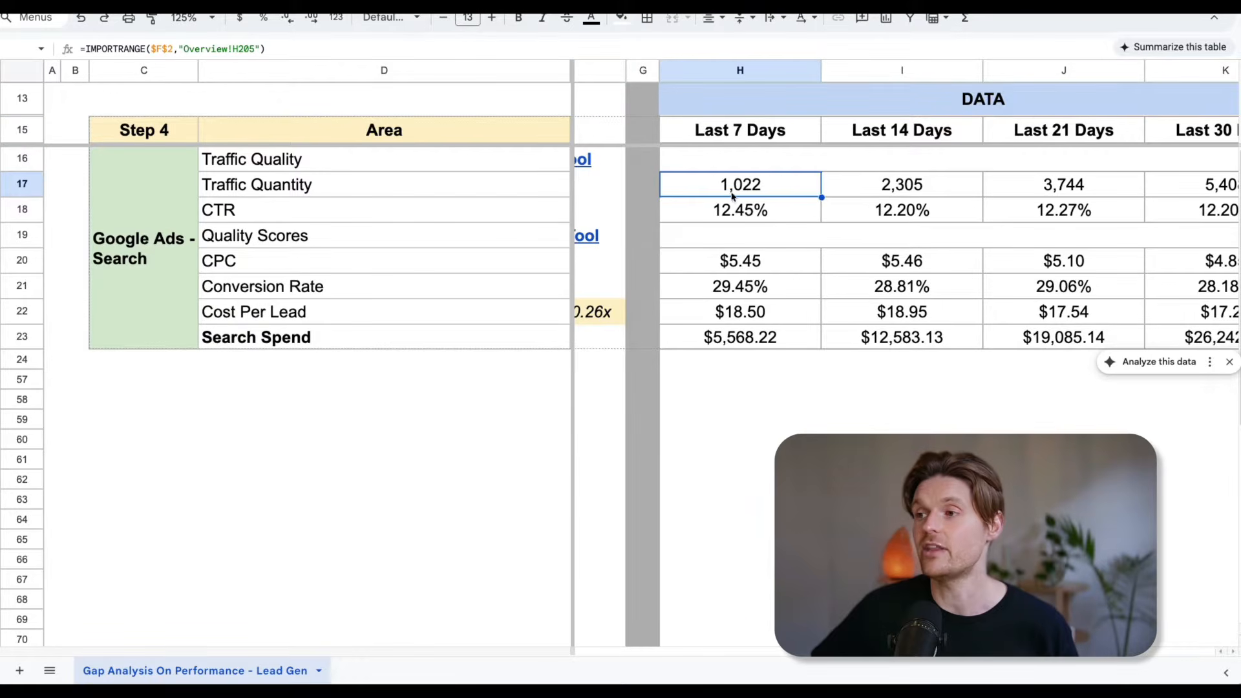
{"action": "scroll", "coordinate": [828, 200], "scroll_direction": "right", "scroll_amount": 1}
{"action": "scroll", "coordinate": [828, 201], "scroll_direction": "right", "scroll_amount": 1}
{"action": "left_click", "coordinate": [853, 191]}
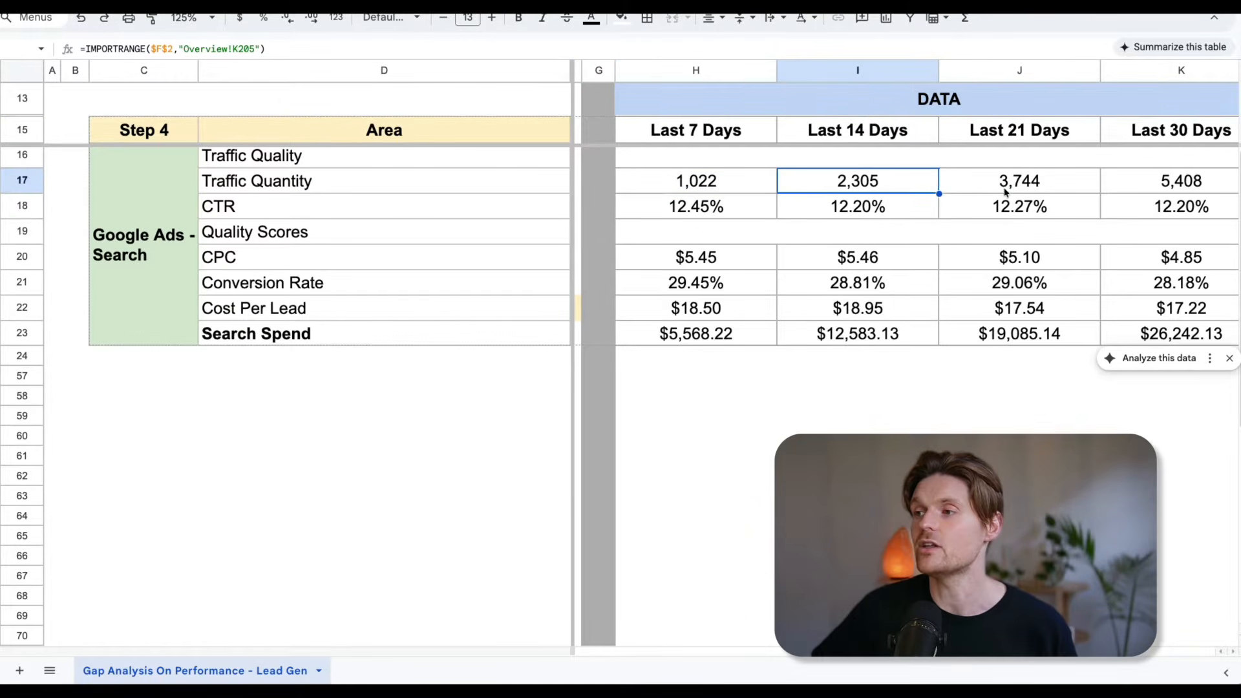
{"action": "left_click", "coordinate": [1005, 191]}
{"action": "scroll", "coordinate": [1006, 193], "scroll_direction": "right", "scroll_amount": 1}
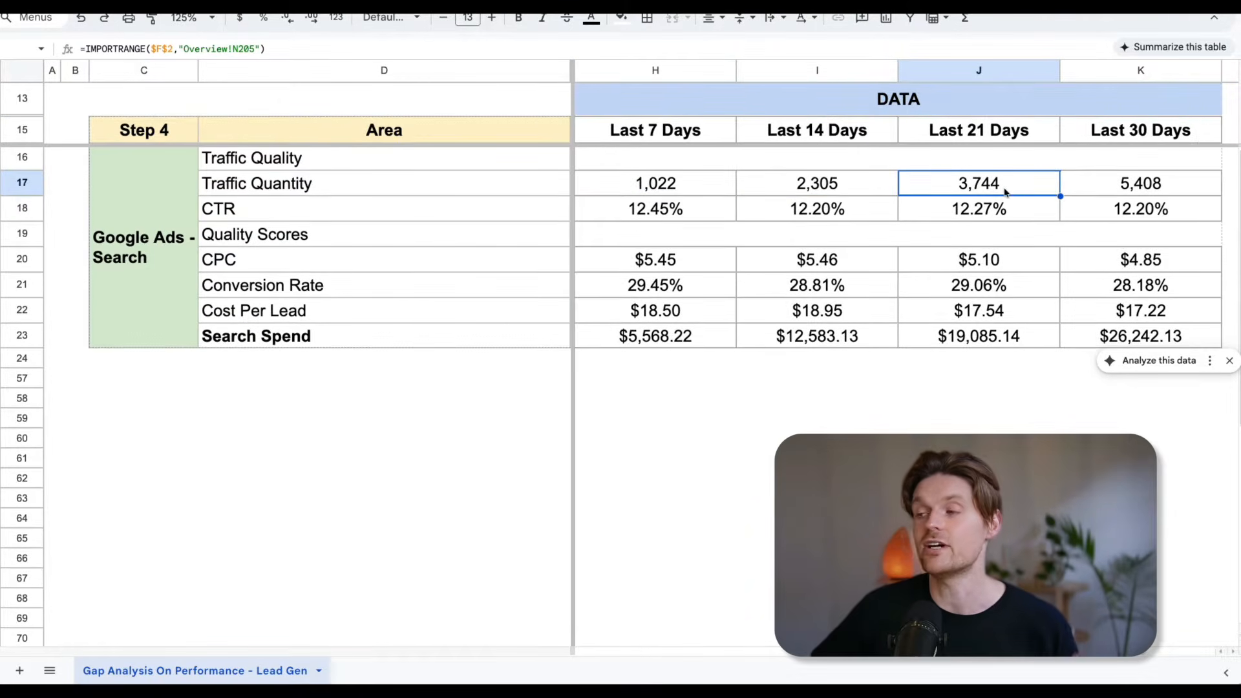
{"action": "left_click", "coordinate": [1122, 194]}
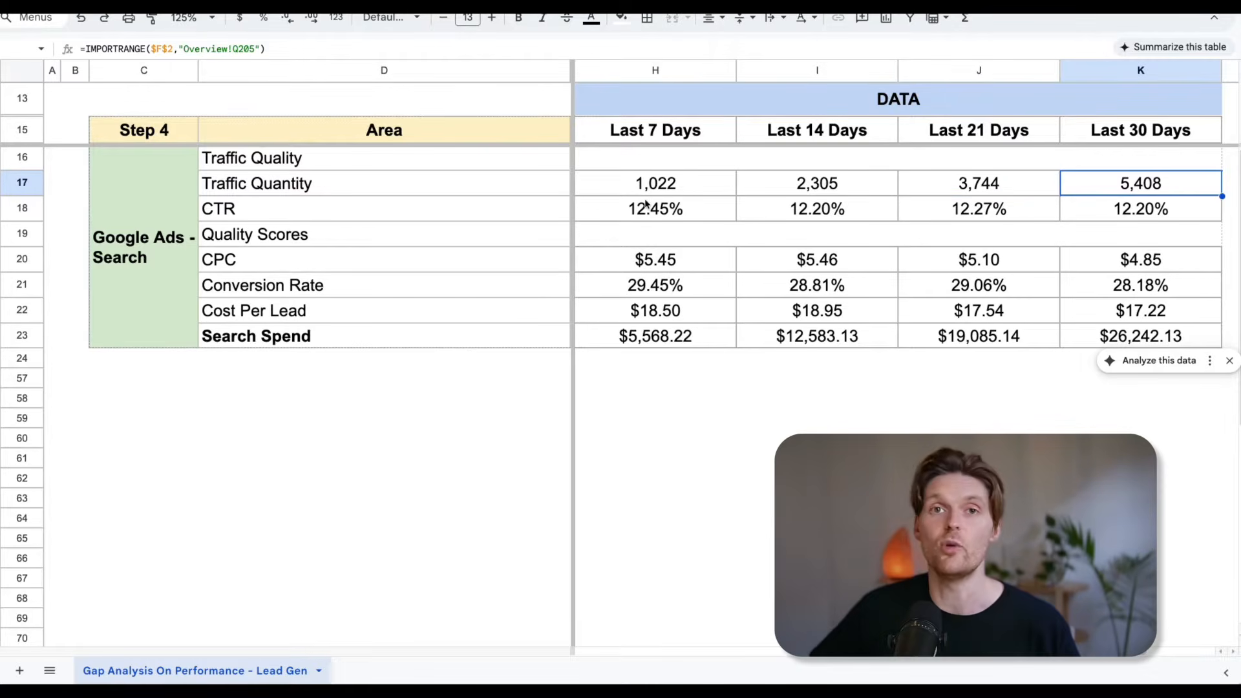
{"action": "scroll", "coordinate": [645, 202], "scroll_direction": "left", "scroll_amount": 6}
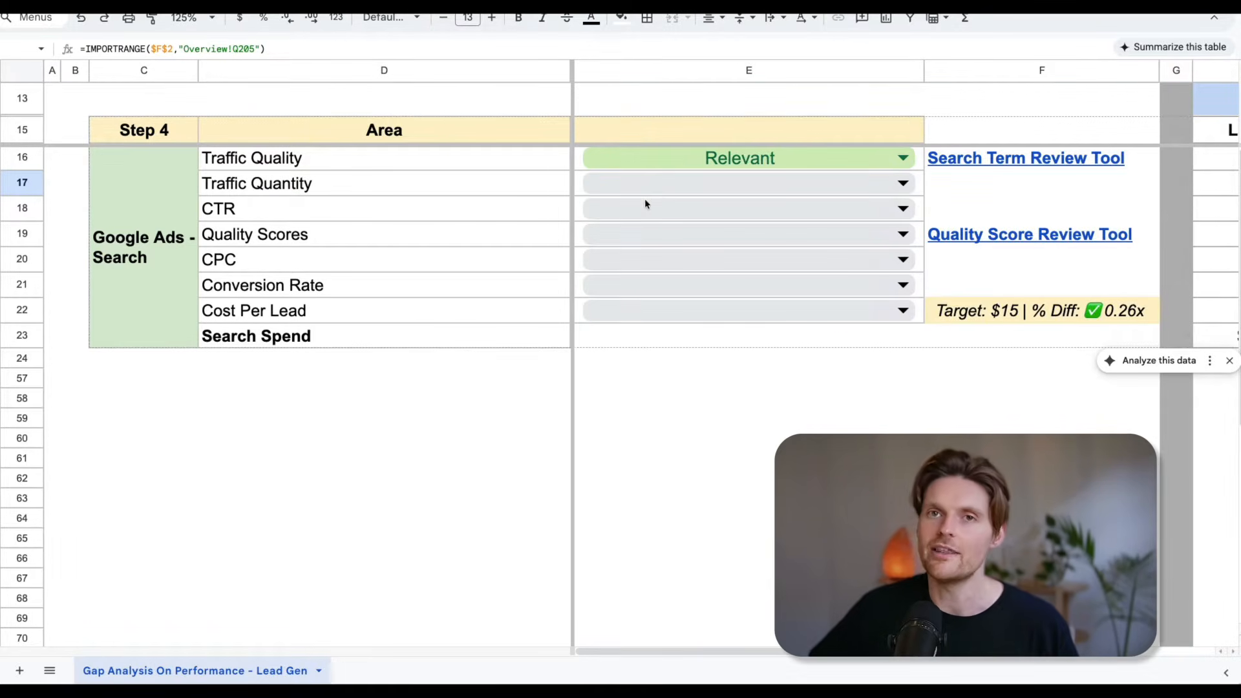
Rate Traffic Quantity as Low Volume - Budget and look over its rating options again.
{"action": "left_click", "coordinate": [901, 185]}
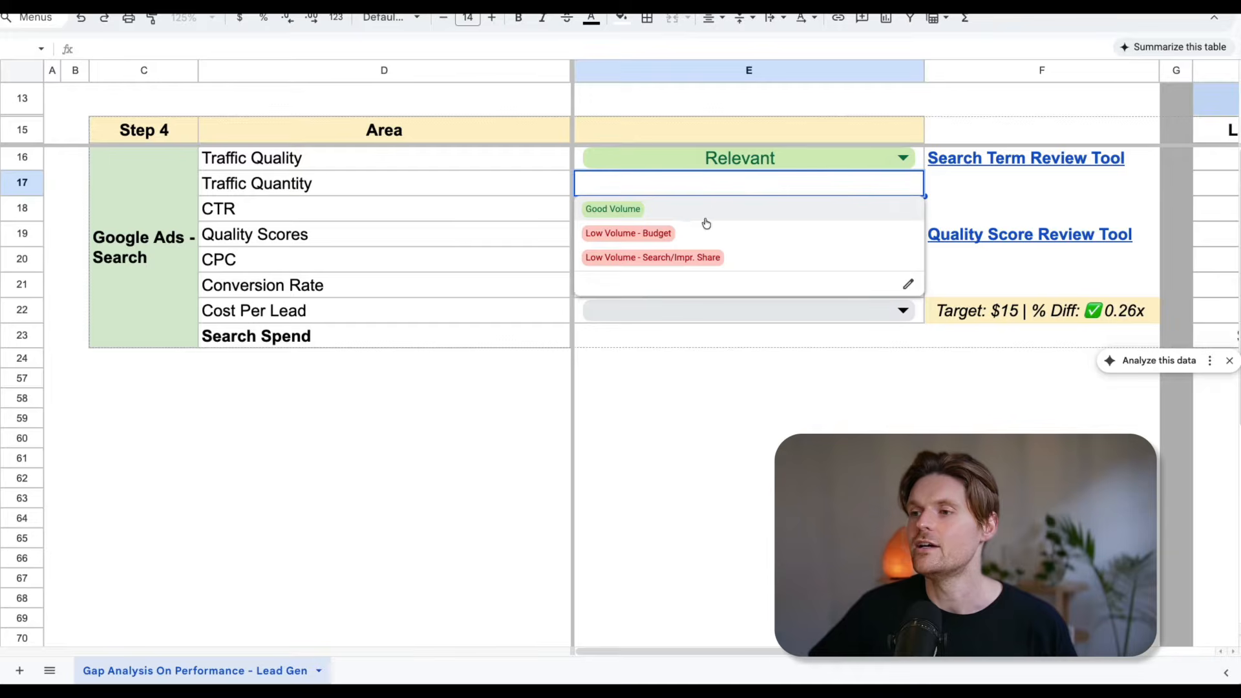
{"action": "left_click", "coordinate": [630, 234]}
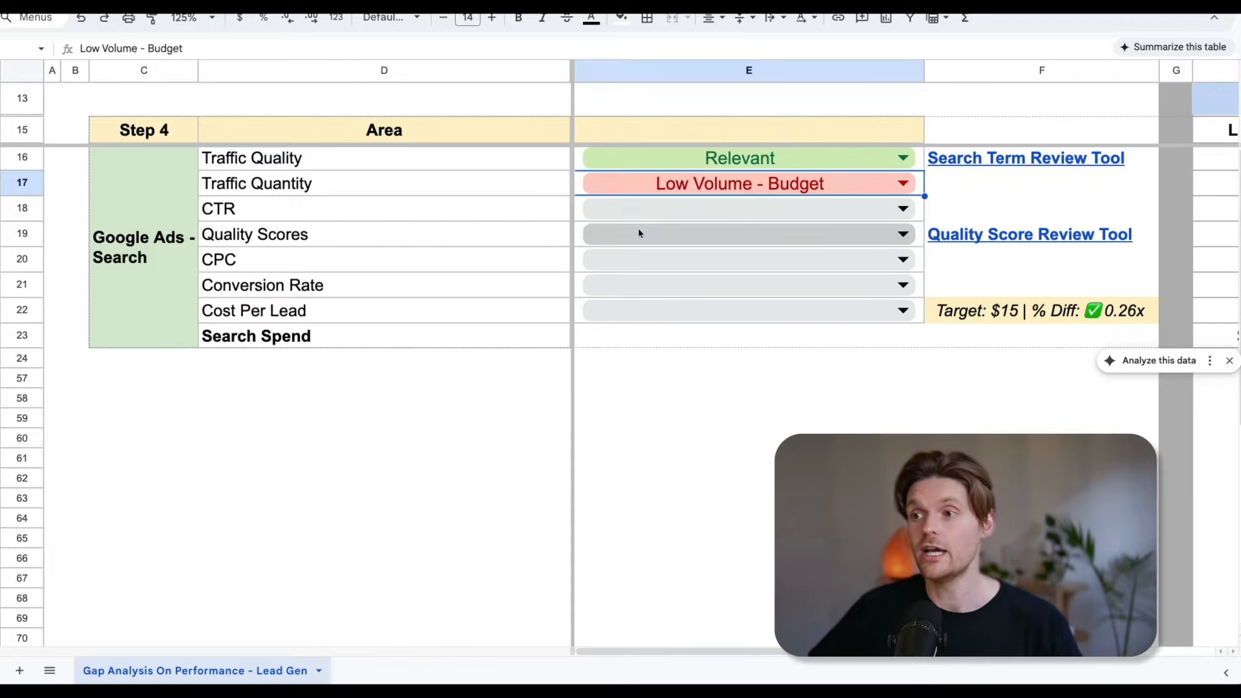
{"action": "left_click", "coordinate": [659, 184]}
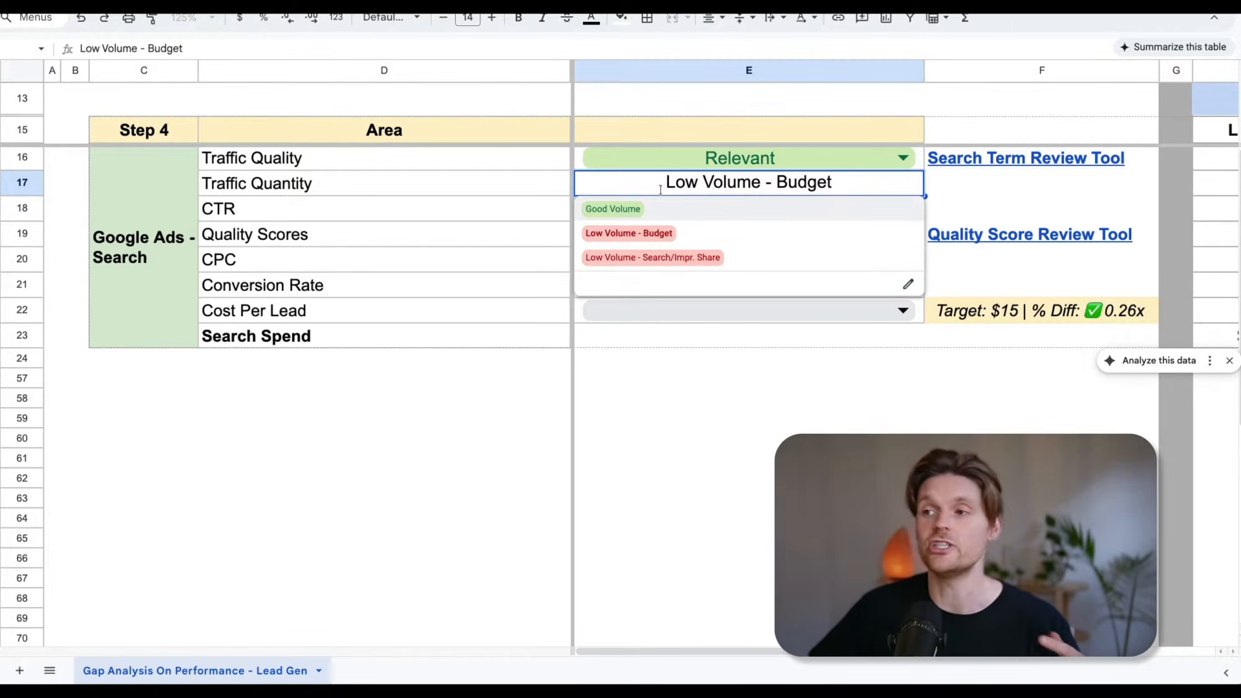
{"action": "left_click", "coordinate": [1014, 200]}
Switch the Traffic Quantity rating to Good Volume, followed by Low Volume - Search/Impr. Share.
{"action": "left_click", "coordinate": [910, 181]}
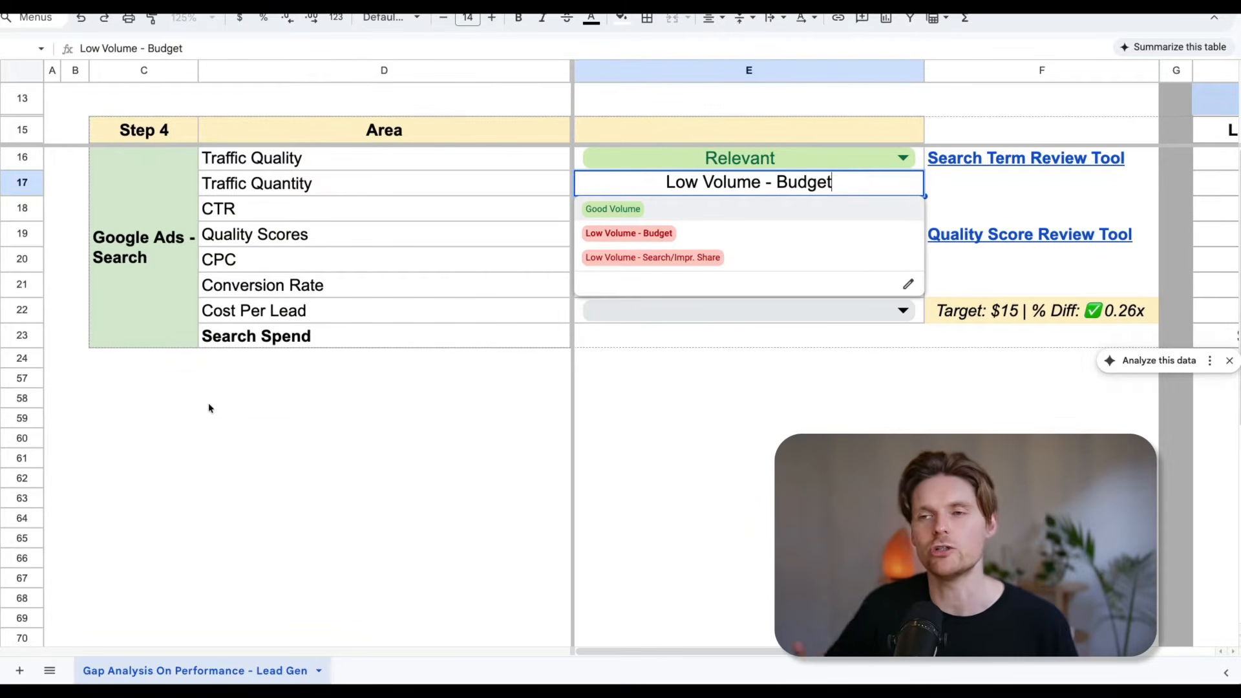
{"action": "left_click", "coordinate": [592, 209]}
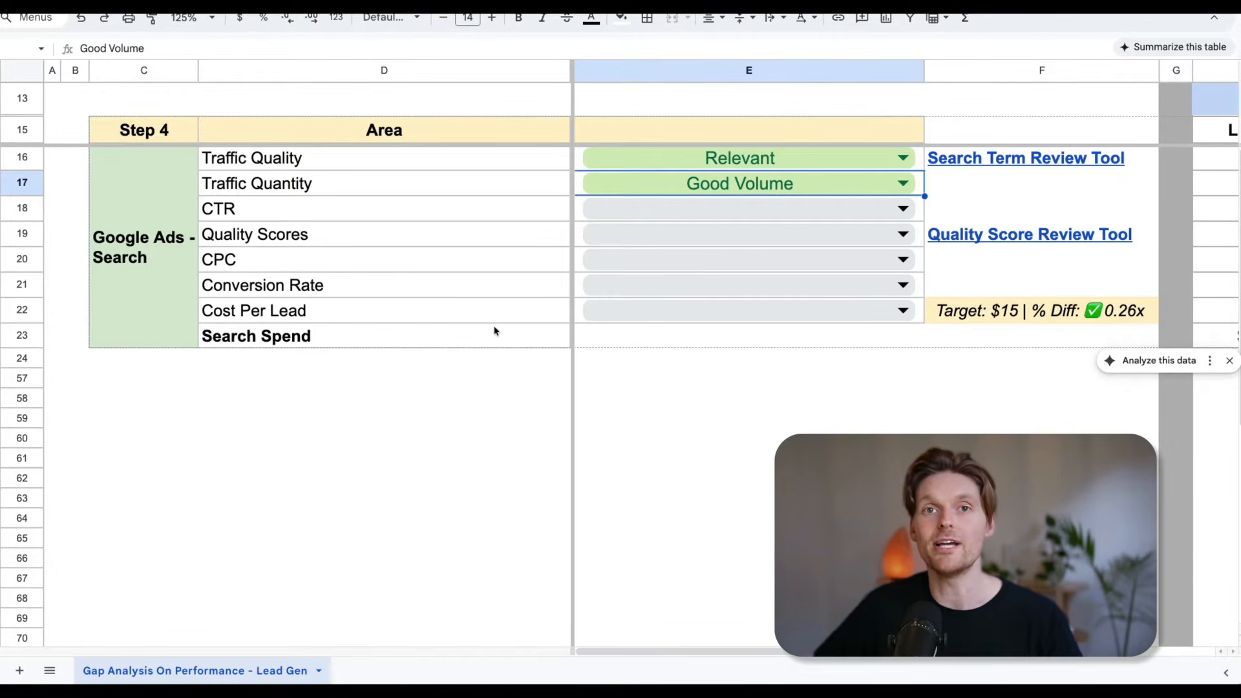
{"action": "left_click", "coordinate": [868, 187]}
{"action": "left_click", "coordinate": [654, 243]}
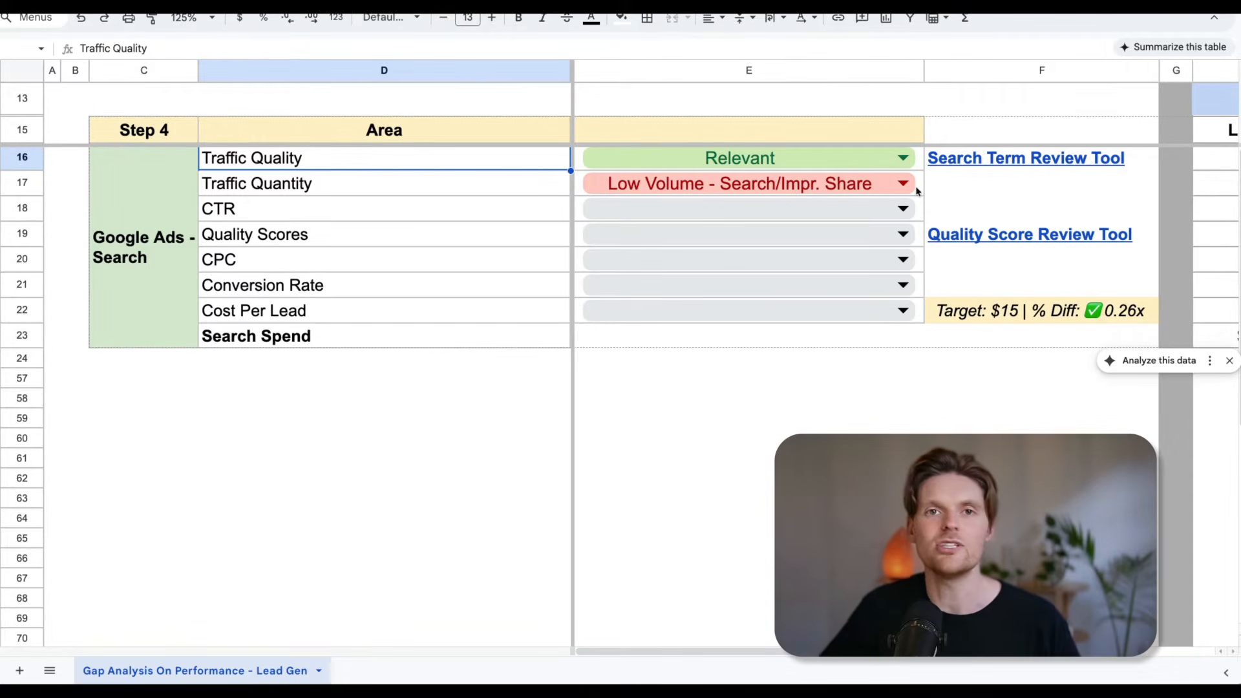
Set the Traffic Quantity rating back to Good Volume and glance across the period data.
{"action": "left_click", "coordinate": [904, 185]}
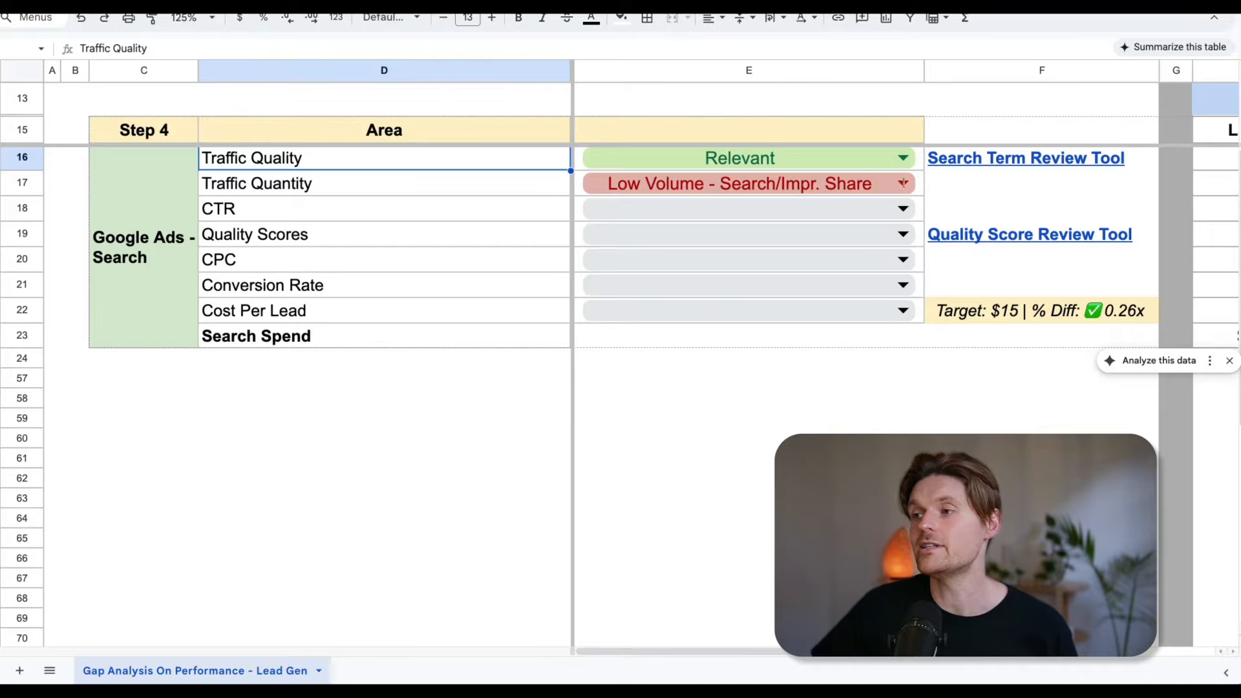
{"action": "left_click", "coordinate": [753, 220]}
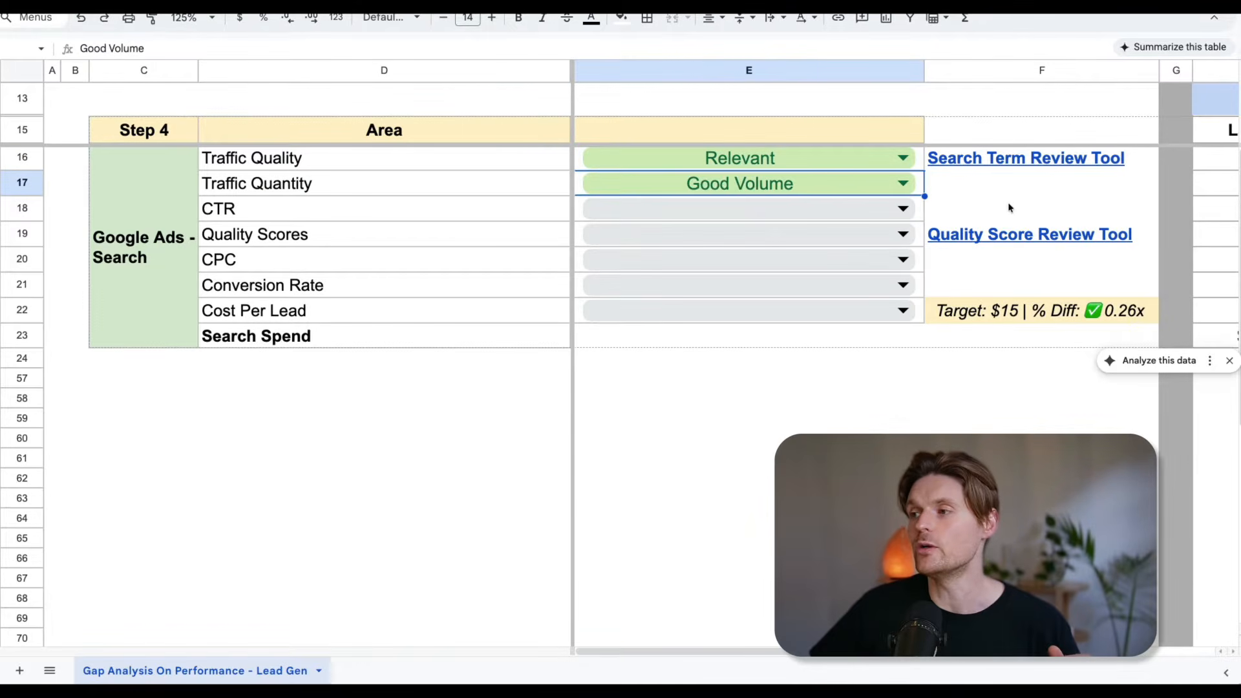
{"action": "scroll", "coordinate": [1008, 206], "scroll_direction": "right", "scroll_amount": 5}
{"action": "scroll", "coordinate": [998, 189], "scroll_direction": "left", "scroll_amount": 5}
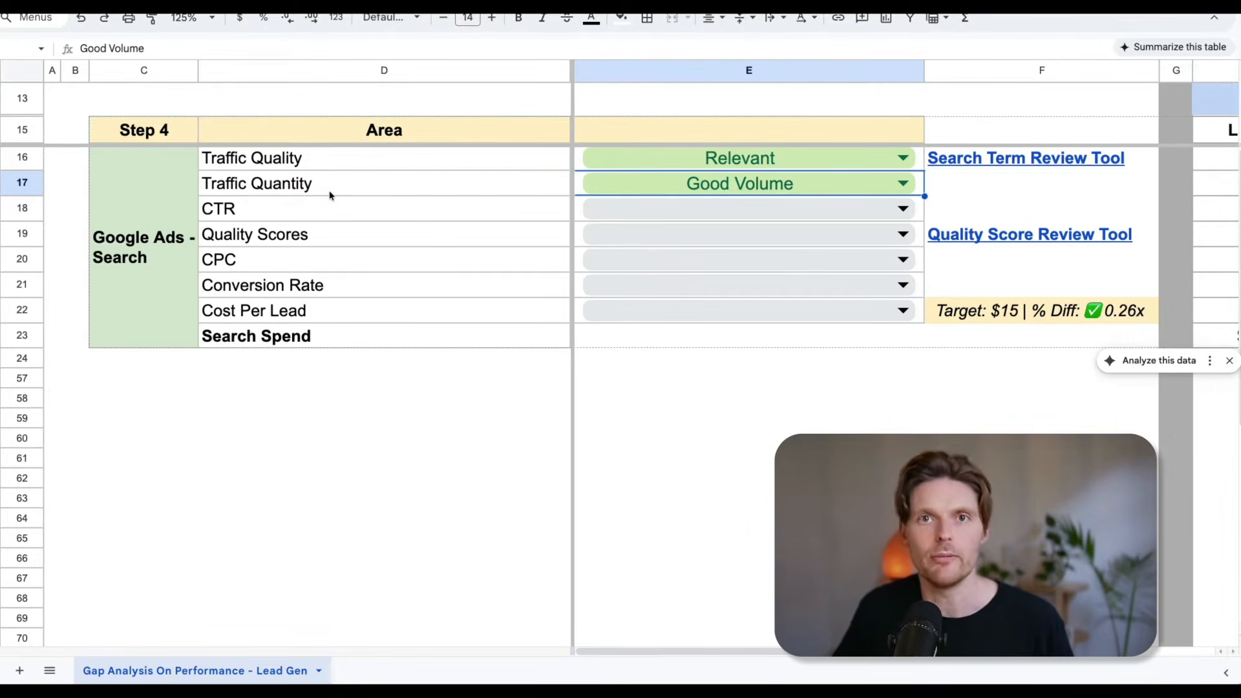
Look over the available CTR rating ranges without choosing one.
{"action": "left_click", "coordinate": [899, 216]}
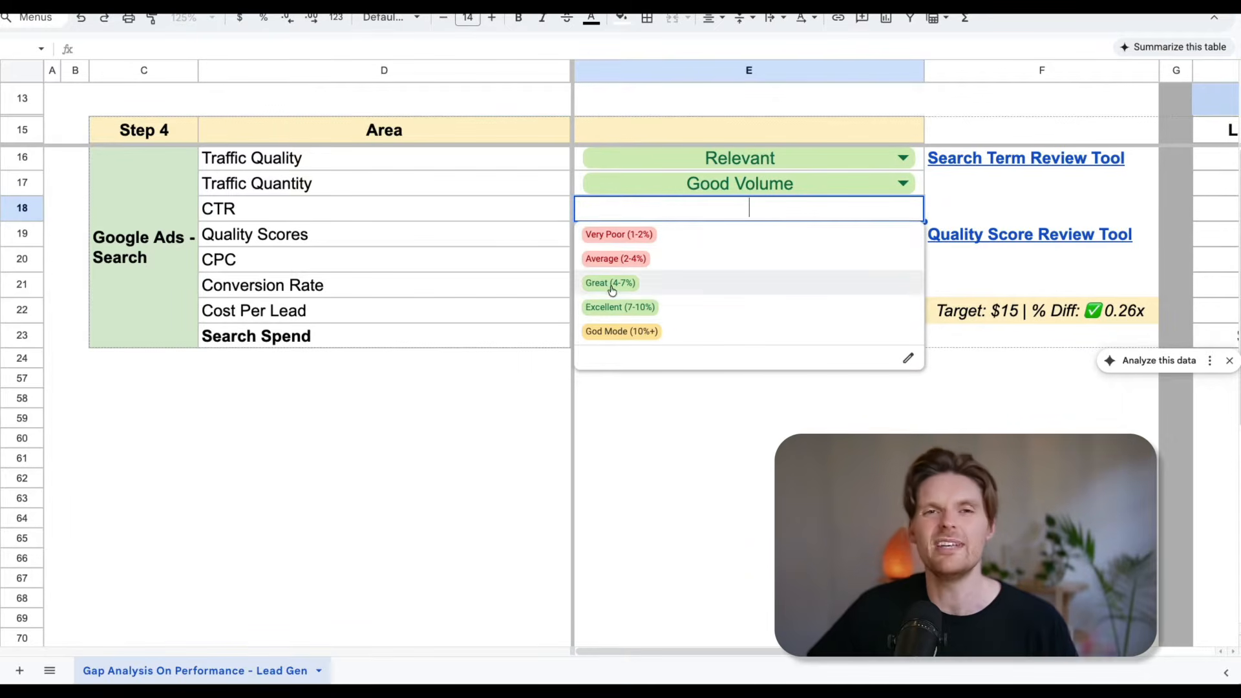
{"action": "left_click", "coordinate": [961, 212]}
{"action": "left_click", "coordinate": [862, 208]}
{"action": "scroll", "coordinate": [980, 199], "scroll_direction": "down", "scroll_amount": 1}
{"action": "left_click", "coordinate": [980, 199]}
Check the CTR figures in the period data and rate CTR as God Mode (10%+).
{"action": "scroll", "coordinate": [980, 200], "scroll_direction": "right", "scroll_amount": 8}
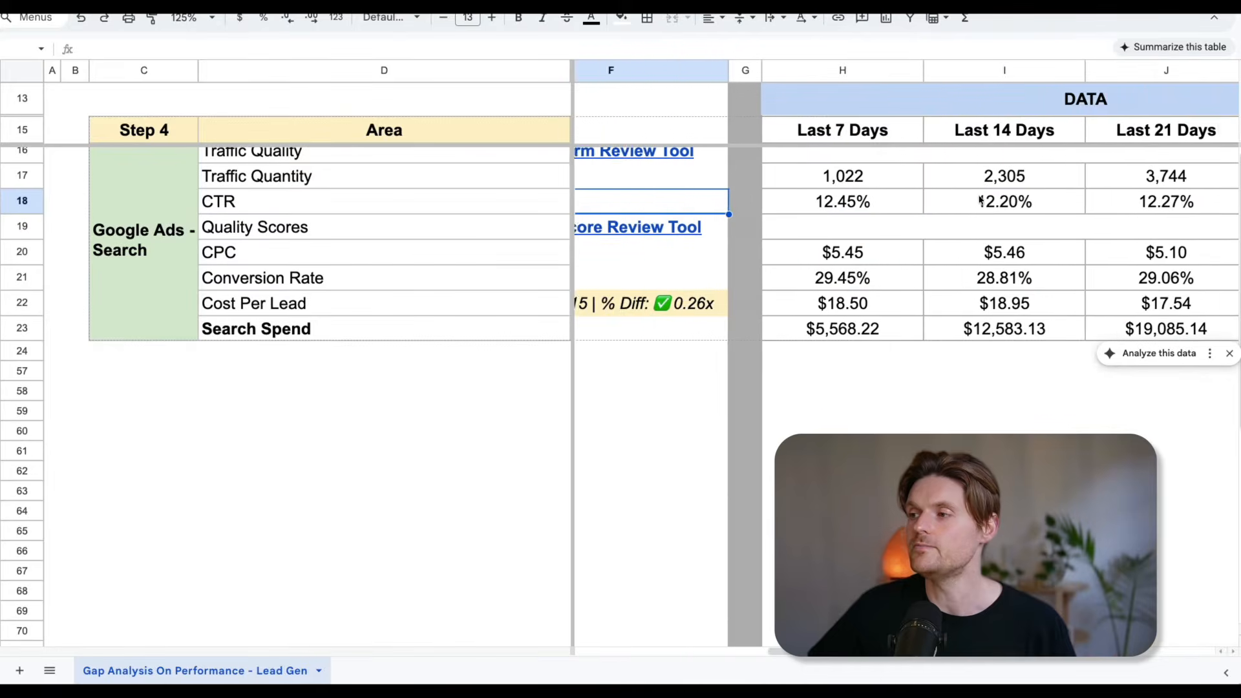
{"action": "scroll", "coordinate": [1035, 208], "scroll_direction": "left", "scroll_amount": 8}
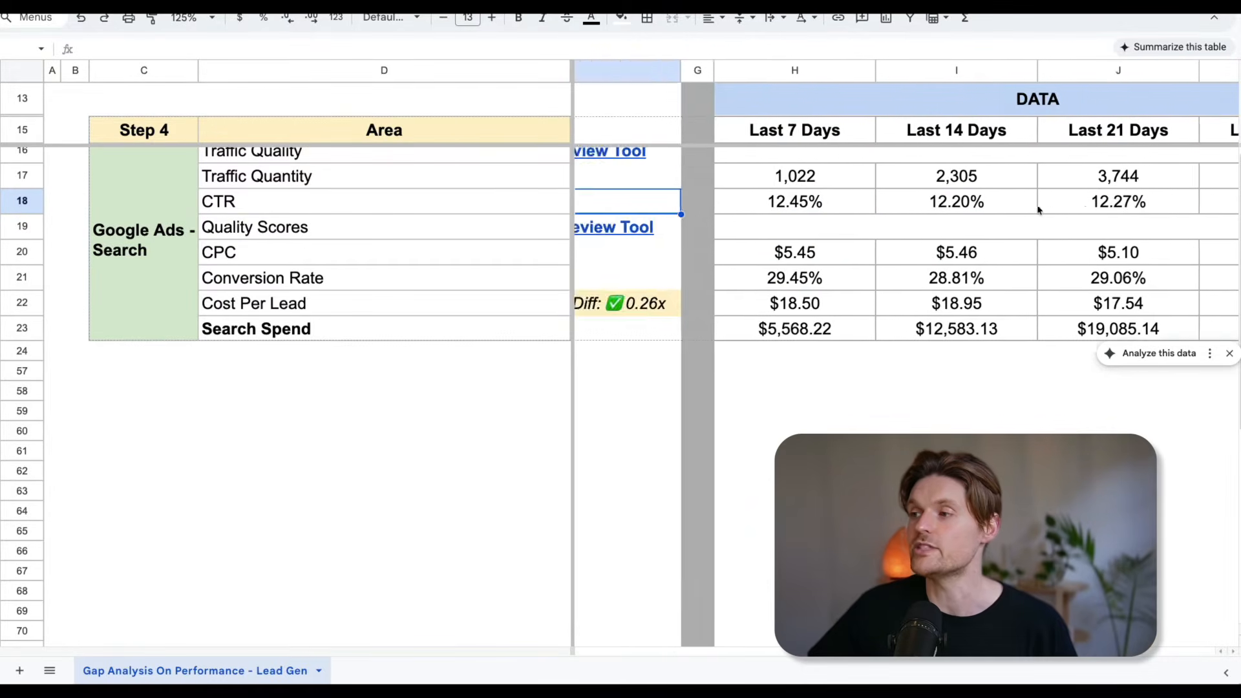
{"action": "left_click", "coordinate": [904, 203]}
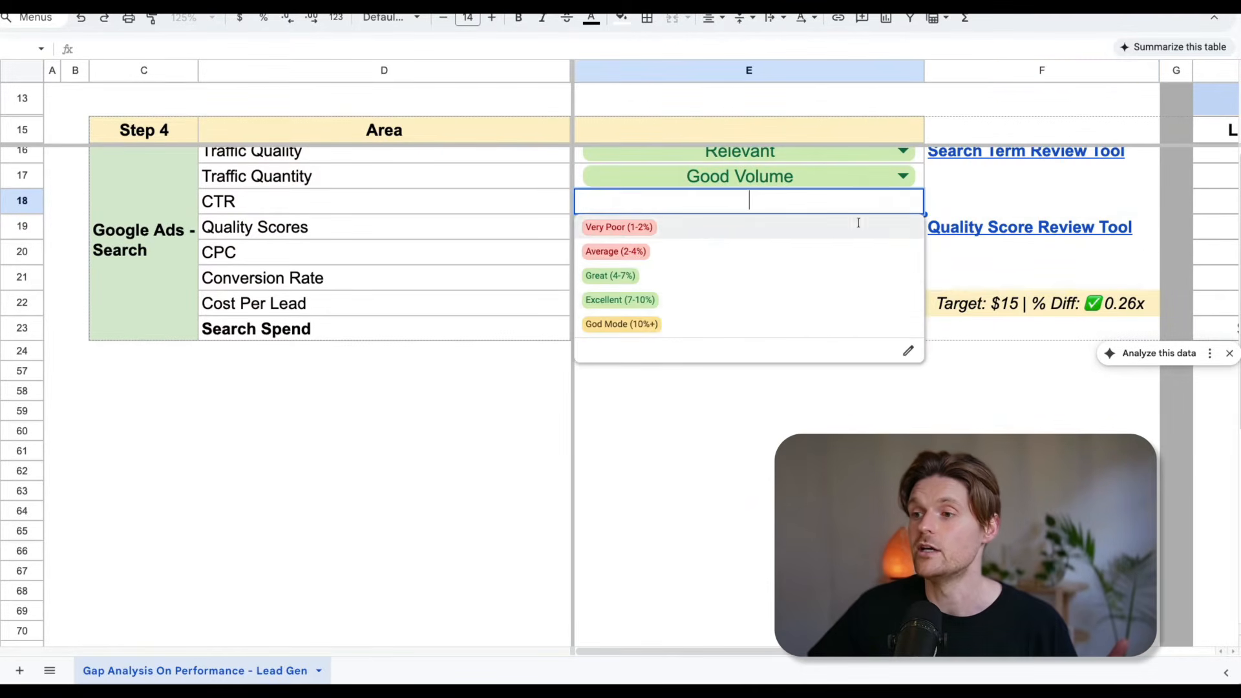
{"action": "left_click", "coordinate": [720, 321]}
{"action": "scroll", "coordinate": [721, 295], "scroll_direction": "up", "scroll_amount": 1}
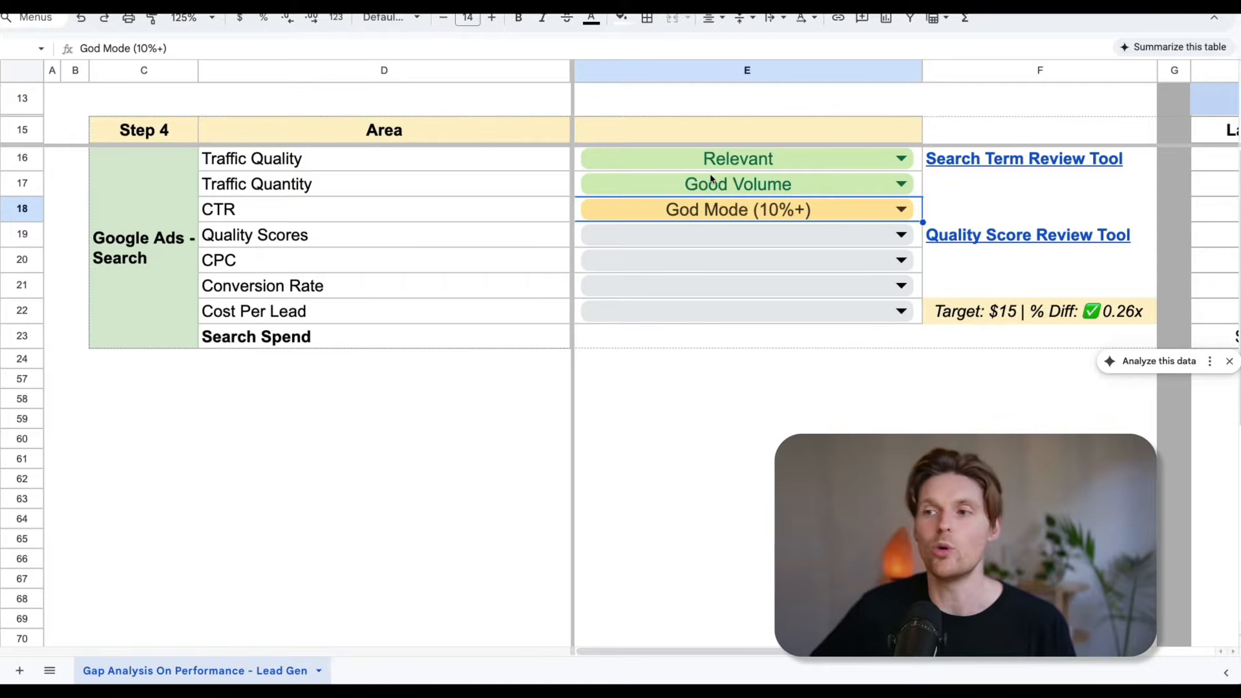
Look over the rating ranges offered for Quality Scores without choosing one.
{"action": "left_click", "coordinate": [472, 241]}
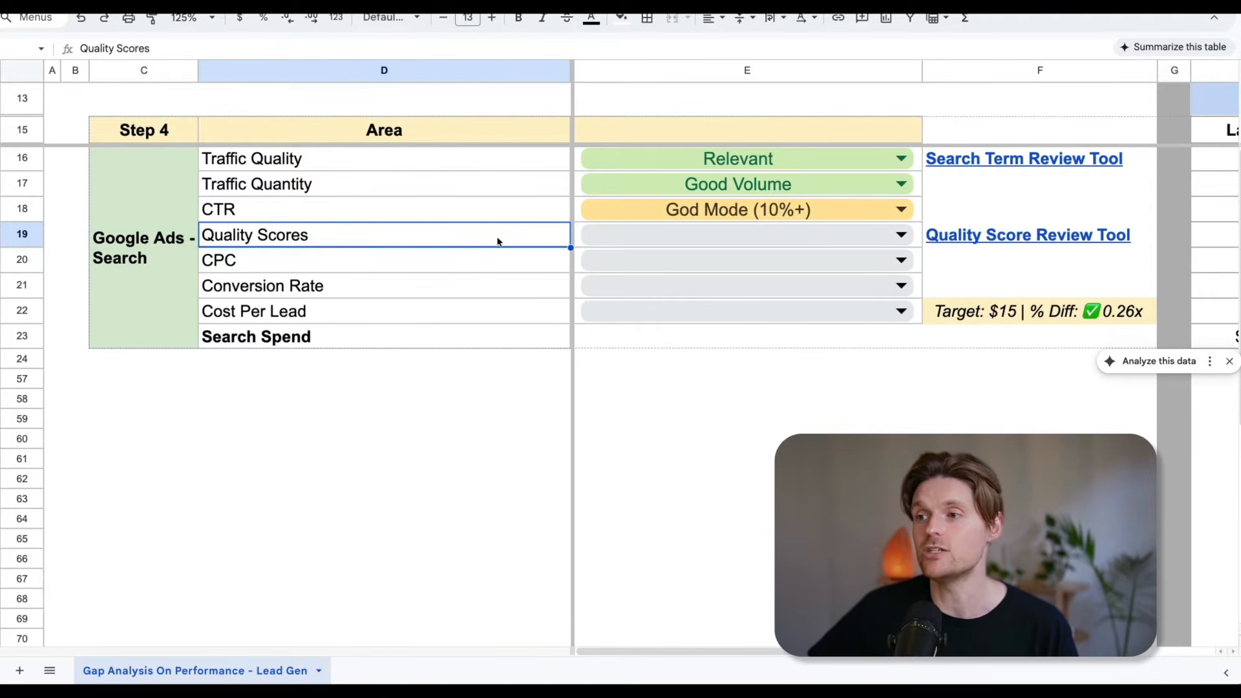
{"action": "left_click", "coordinate": [819, 233]}
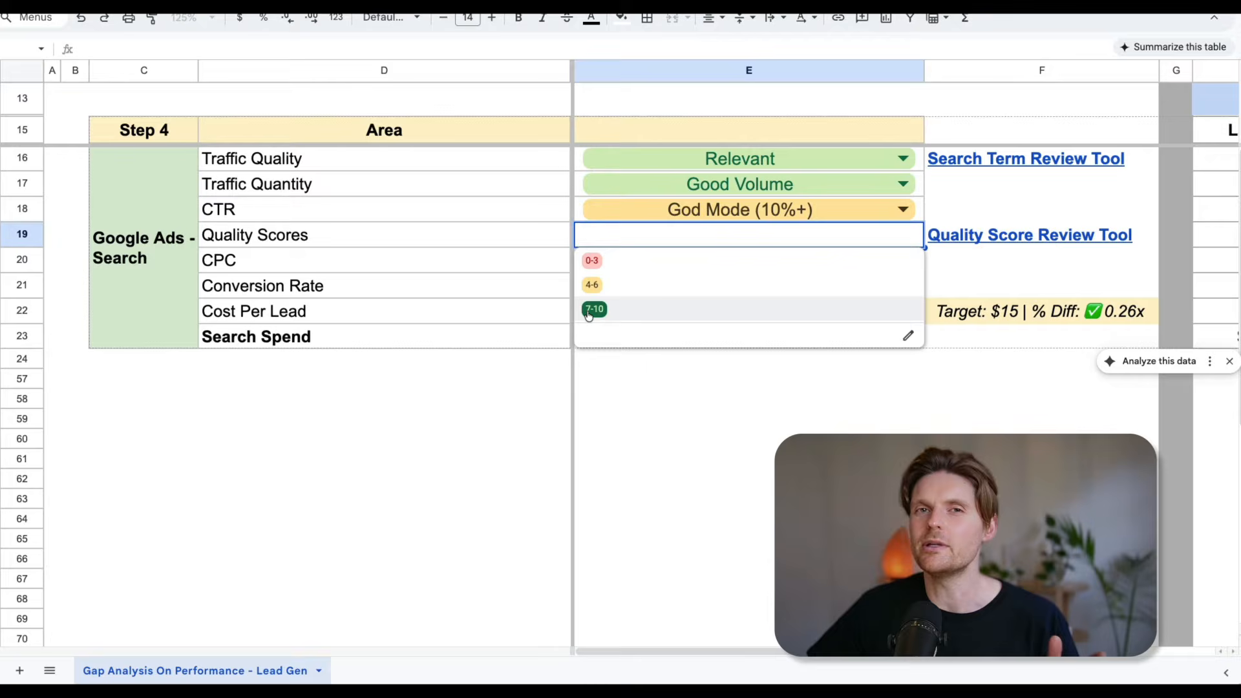
{"action": "left_click", "coordinate": [1003, 262]}
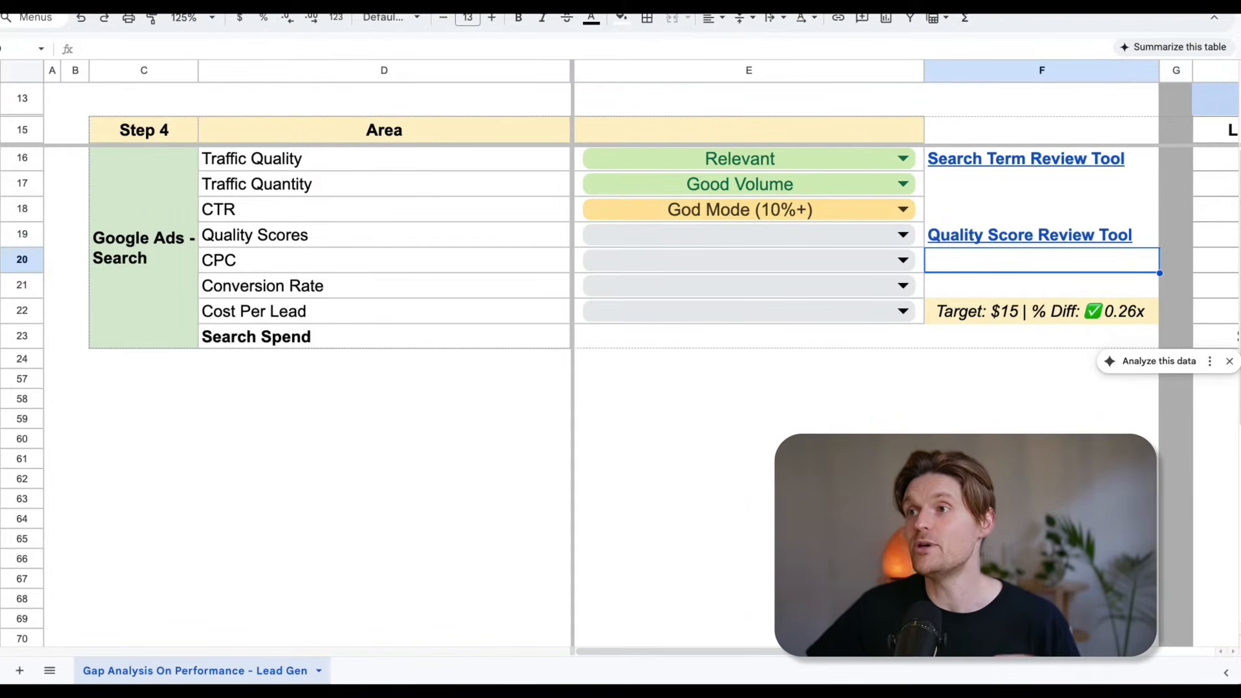
Open the linked Quality Score Review Tool and look over its keyword list.
{"action": "left_click", "coordinate": [981, 237]}
{"action": "left_click", "coordinate": [1005, 270]}
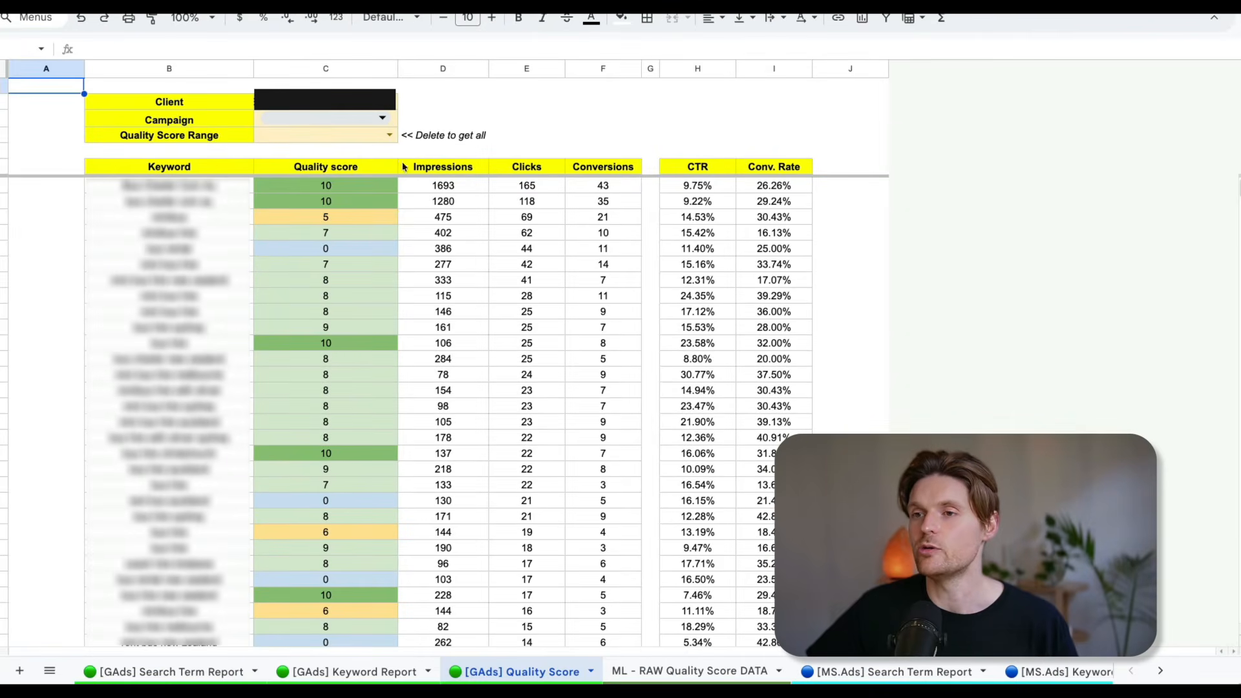
{"action": "scroll", "coordinate": [479, 110], "scroll_direction": "down", "scroll_amount": 3}
{"action": "left_click", "coordinate": [446, 118]}
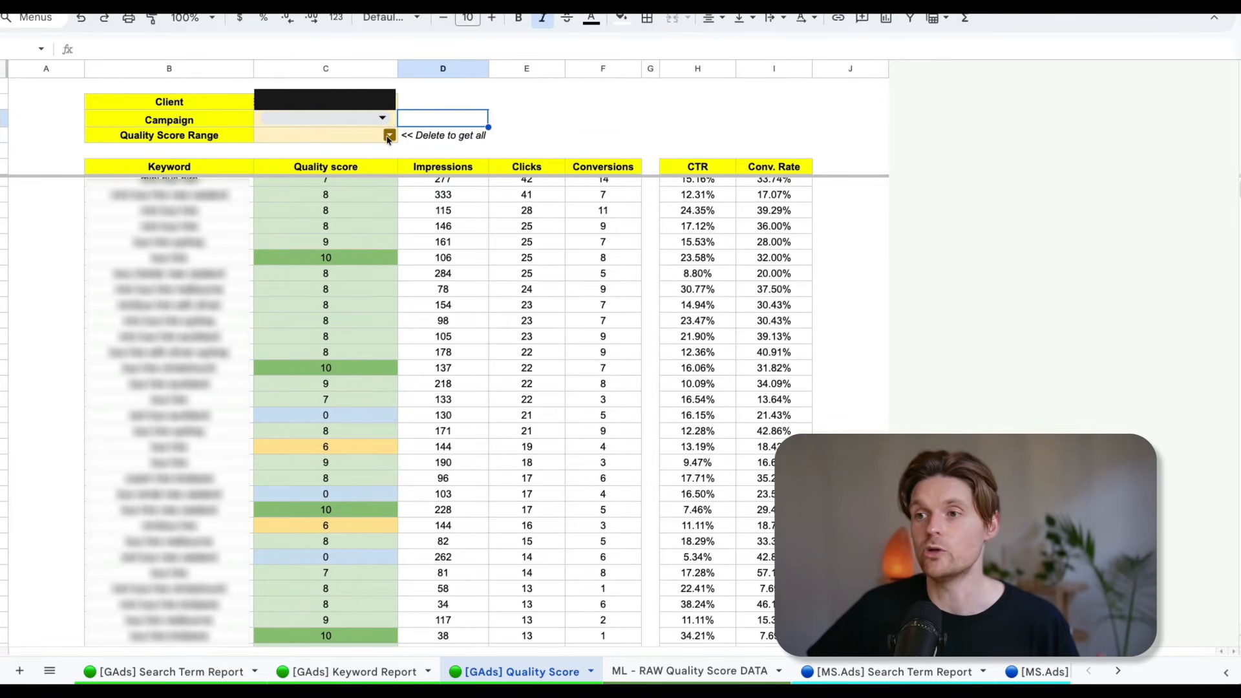
Filter the keywords by quality score range, reviewing 1 to 3, 4 to 6 and 7 to 9 in turn.
{"action": "left_click", "coordinate": [388, 135]}
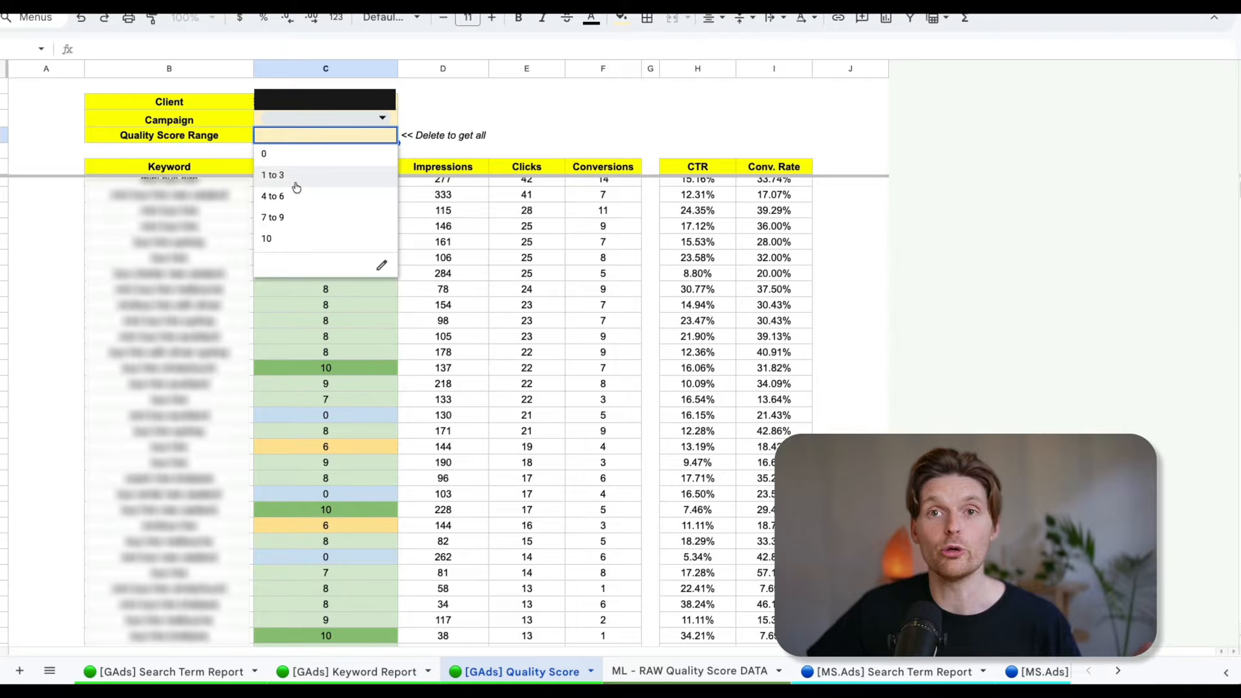
{"action": "left_click", "coordinate": [266, 176]}
{"action": "scroll", "coordinate": [327, 204], "scroll_direction": "up", "scroll_amount": 2}
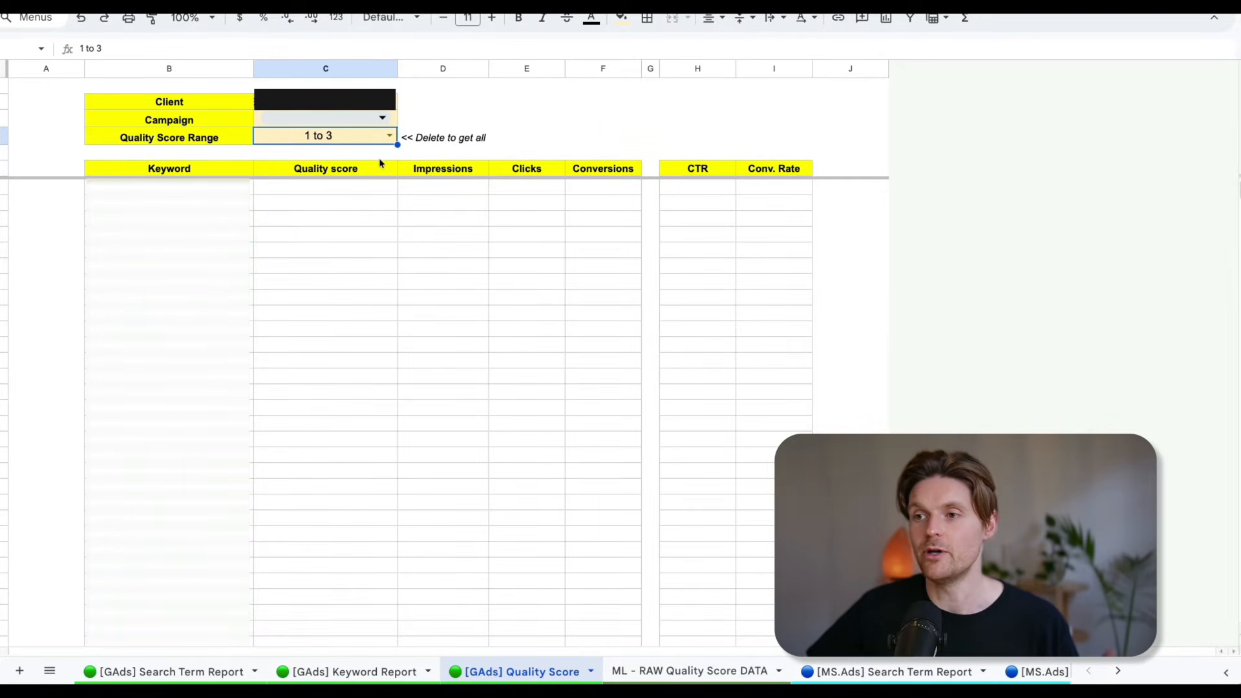
{"action": "left_click", "coordinate": [388, 139]}
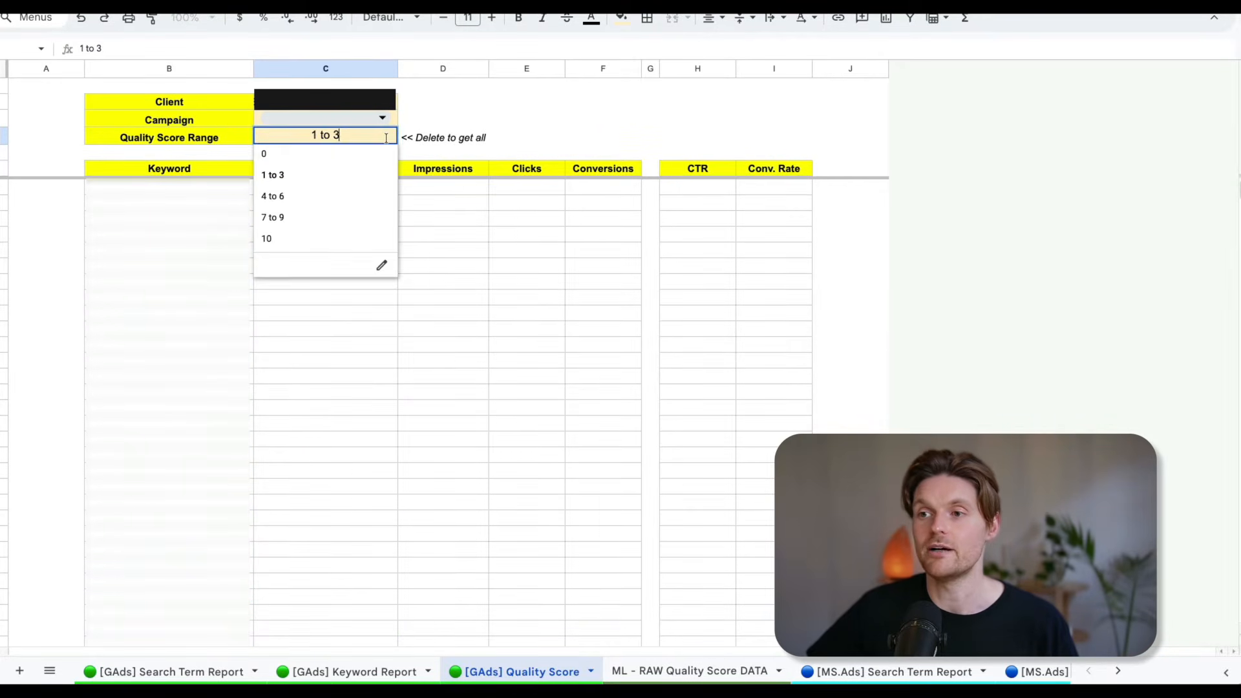
{"action": "left_click", "coordinate": [328, 194]}
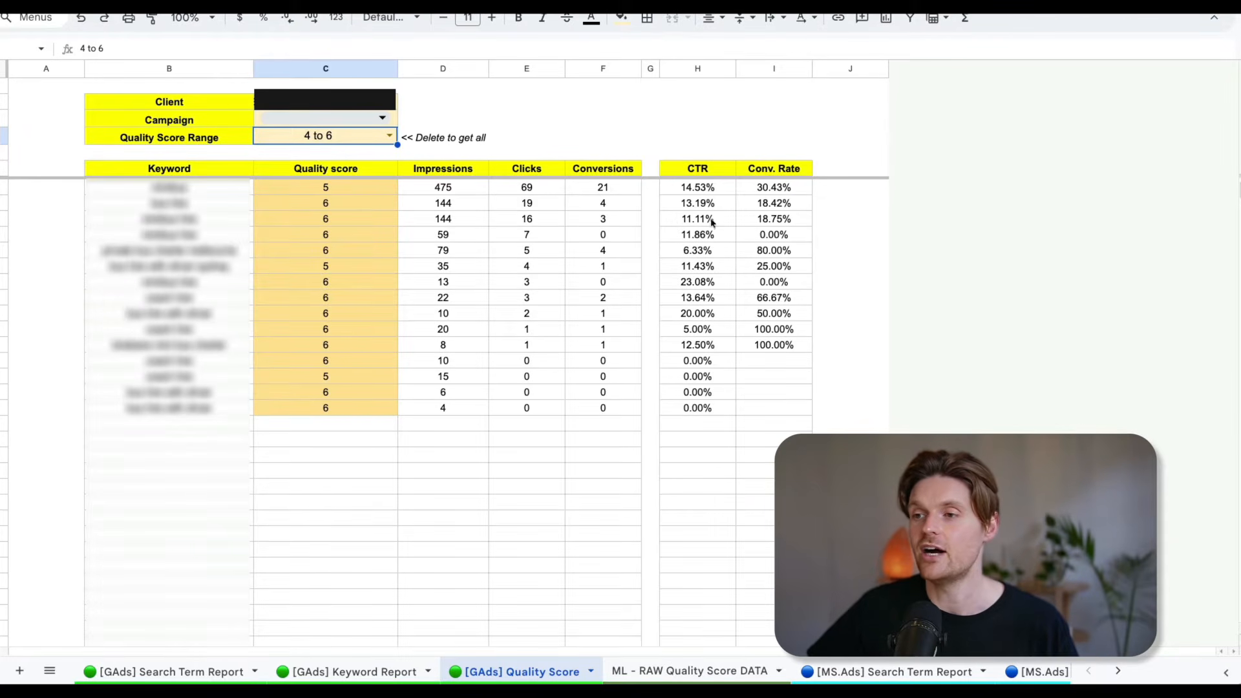
{"action": "left_click", "coordinate": [390, 136]}
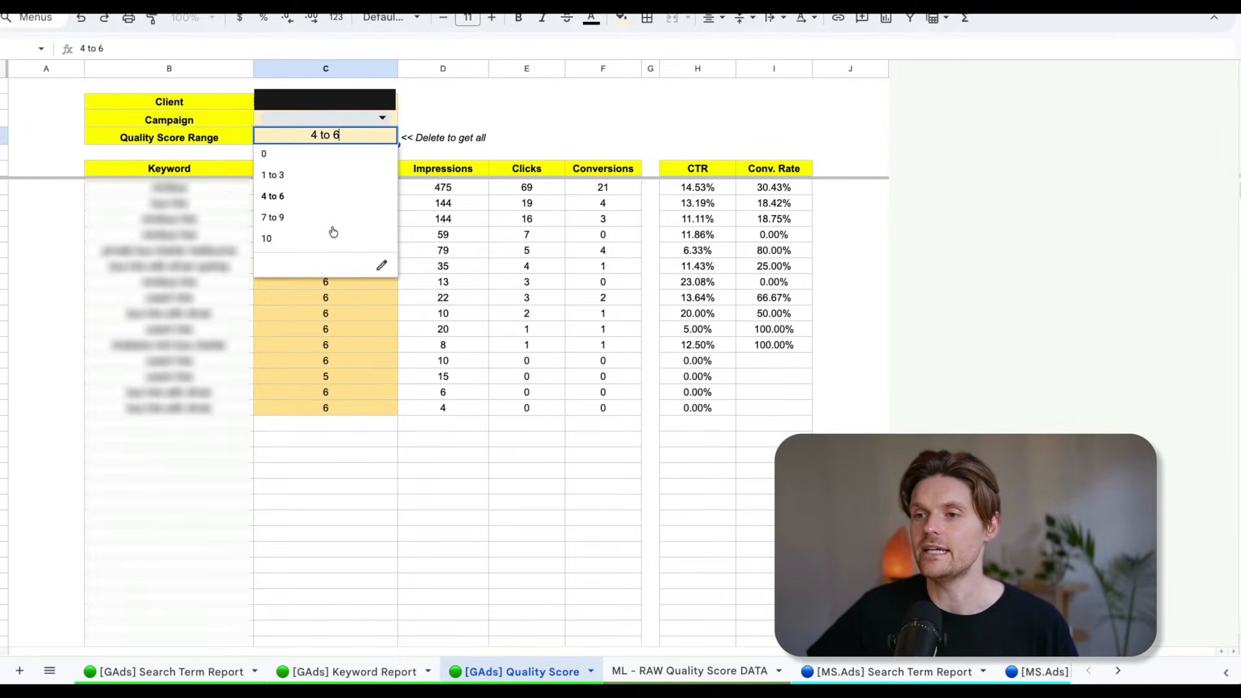
{"action": "left_click", "coordinate": [326, 217]}
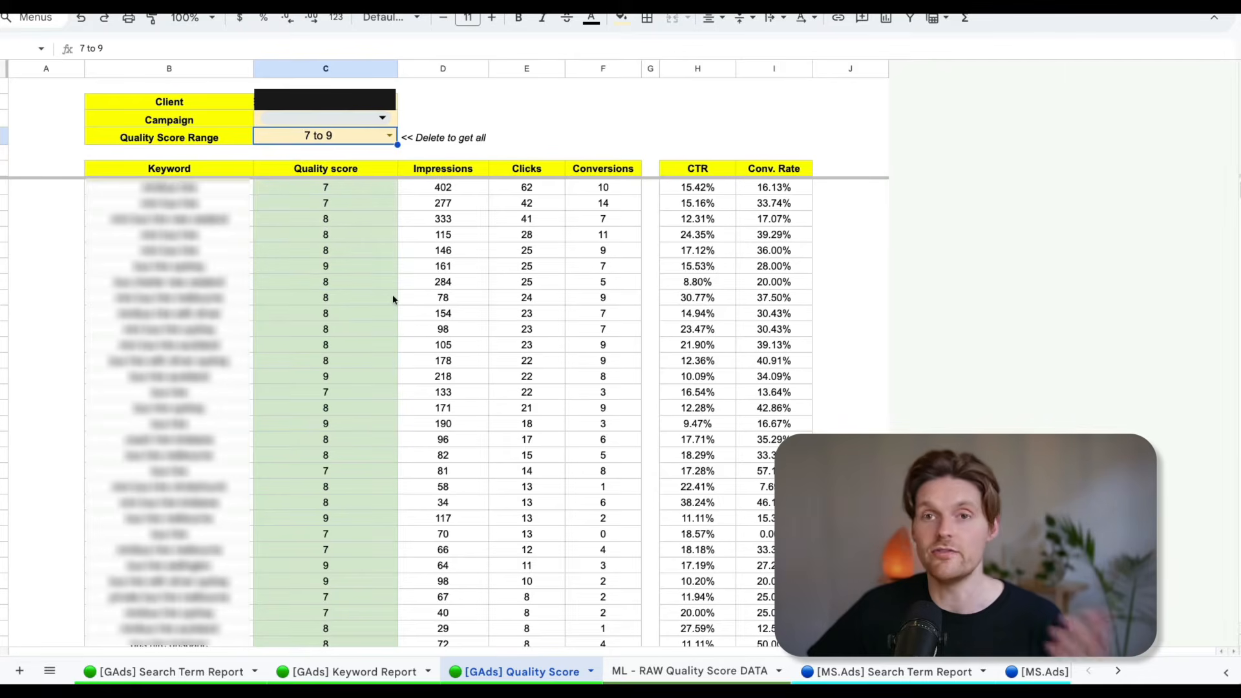
Clear the Quality Score Range filter so the keyword list covers all scores.
{"action": "left_click", "coordinate": [390, 138]}
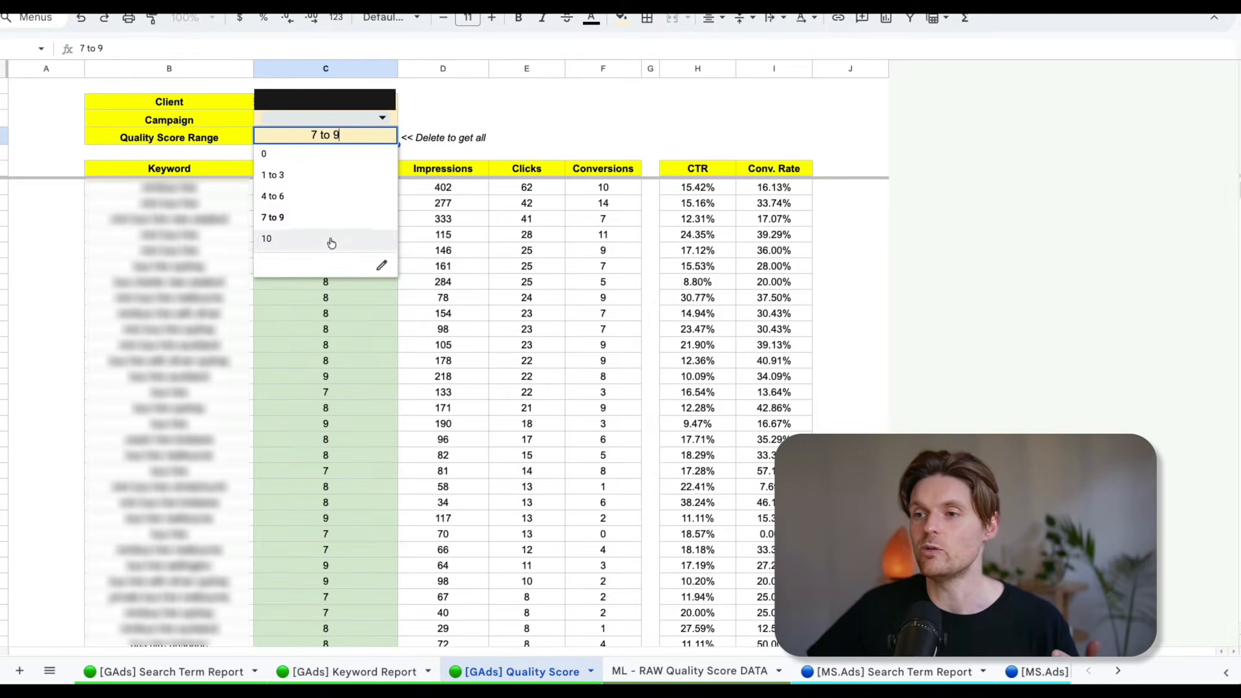
{"action": "left_click", "coordinate": [498, 126]}
{"action": "left_click", "coordinate": [323, 135]}
{"action": "key", "text": "Delete"}
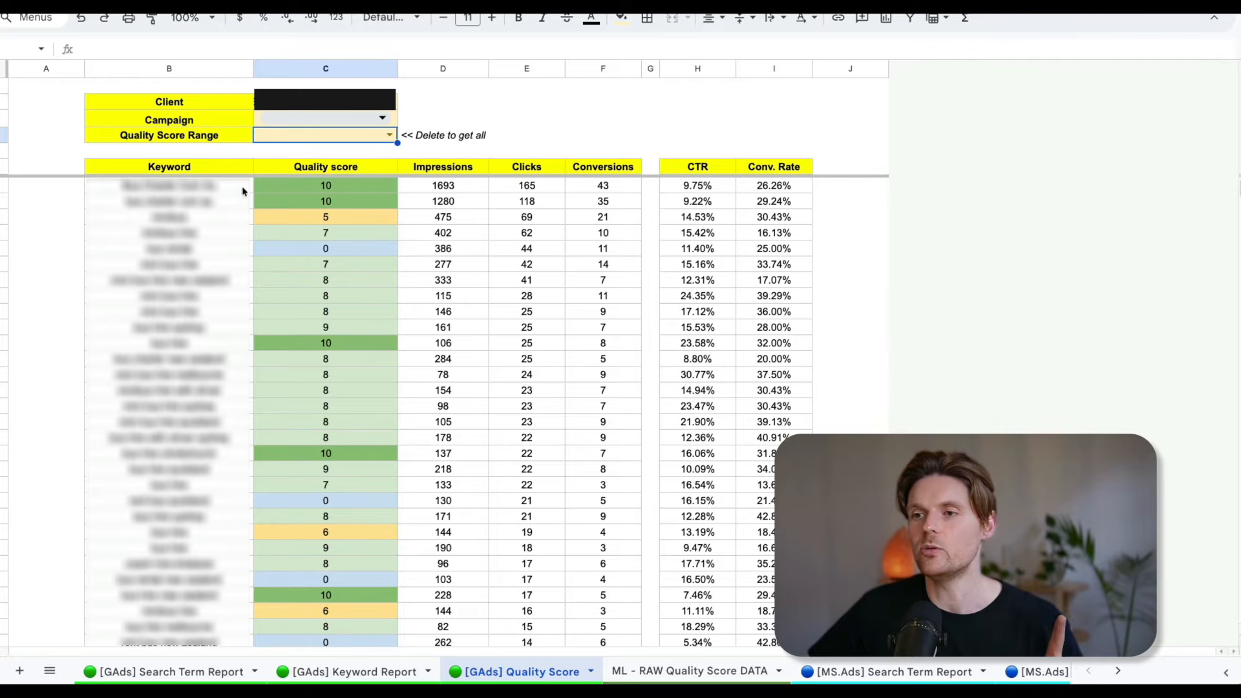
Examine the keywords with the most clicks and conversions against their quality scores across the full list.
{"action": "left_click_drag", "start_coordinate": [621, 187], "coordinate": [627, 423]}
{"action": "left_click_drag", "start_coordinate": [532, 188], "coordinate": [526, 359]}
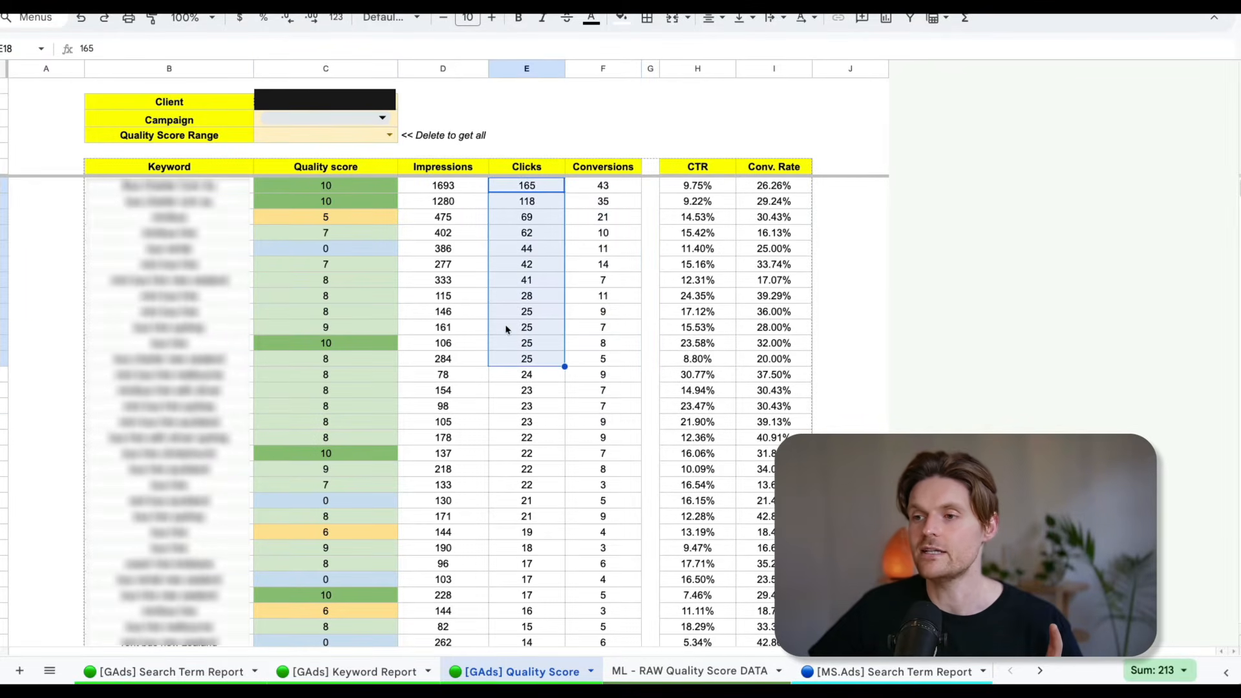
{"action": "left_click", "coordinate": [328, 216]}
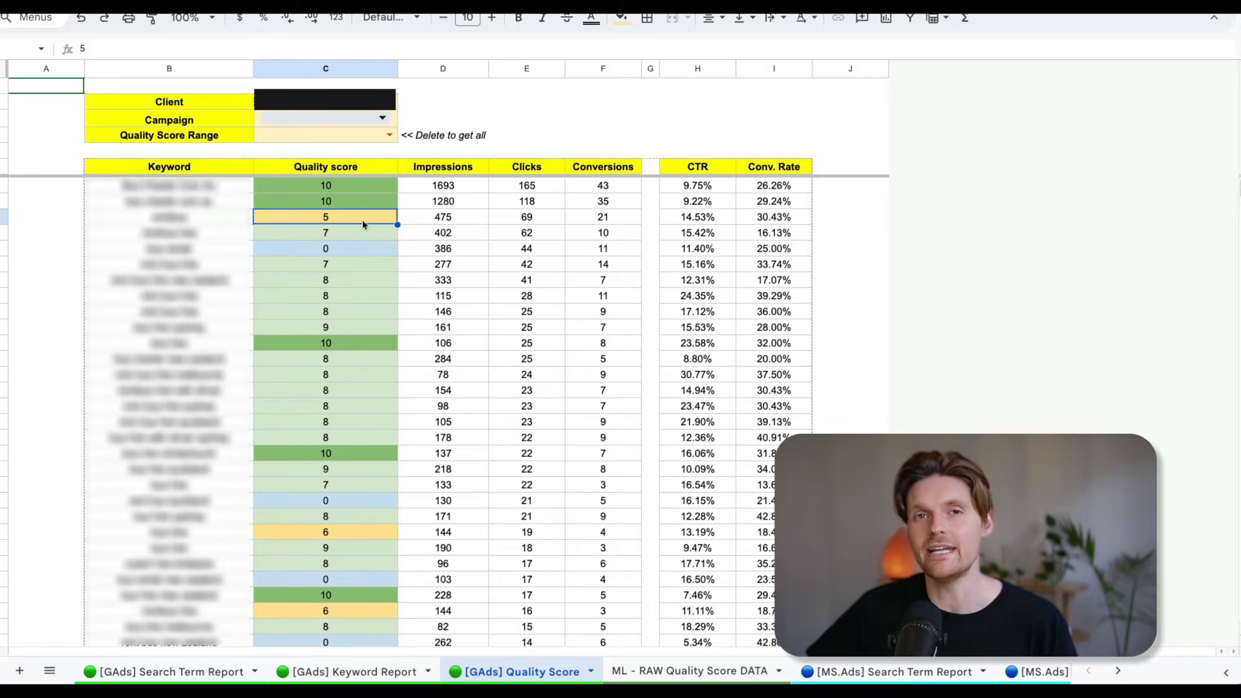
{"action": "scroll", "coordinate": [363, 219], "scroll_direction": "down", "scroll_amount": 1}
{"action": "scroll", "coordinate": [523, 215], "scroll_direction": "up", "scroll_amount": 1}
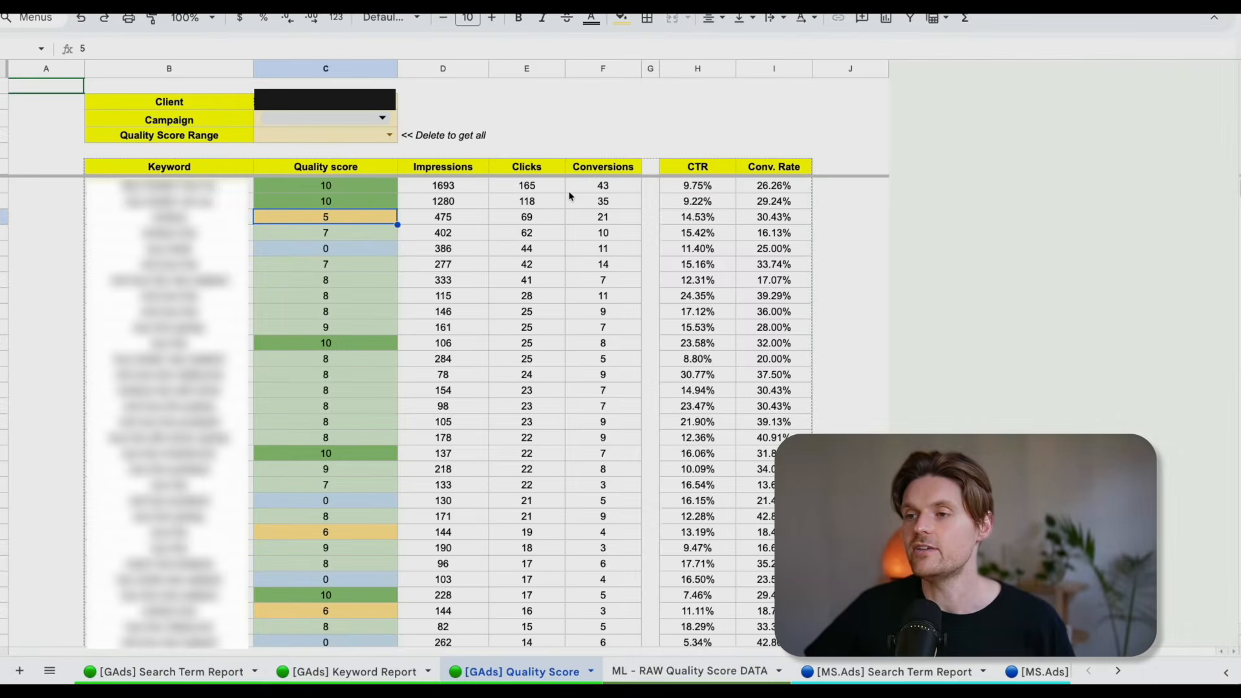
{"action": "scroll", "coordinate": [453, 222], "scroll_direction": "down", "scroll_amount": 20}
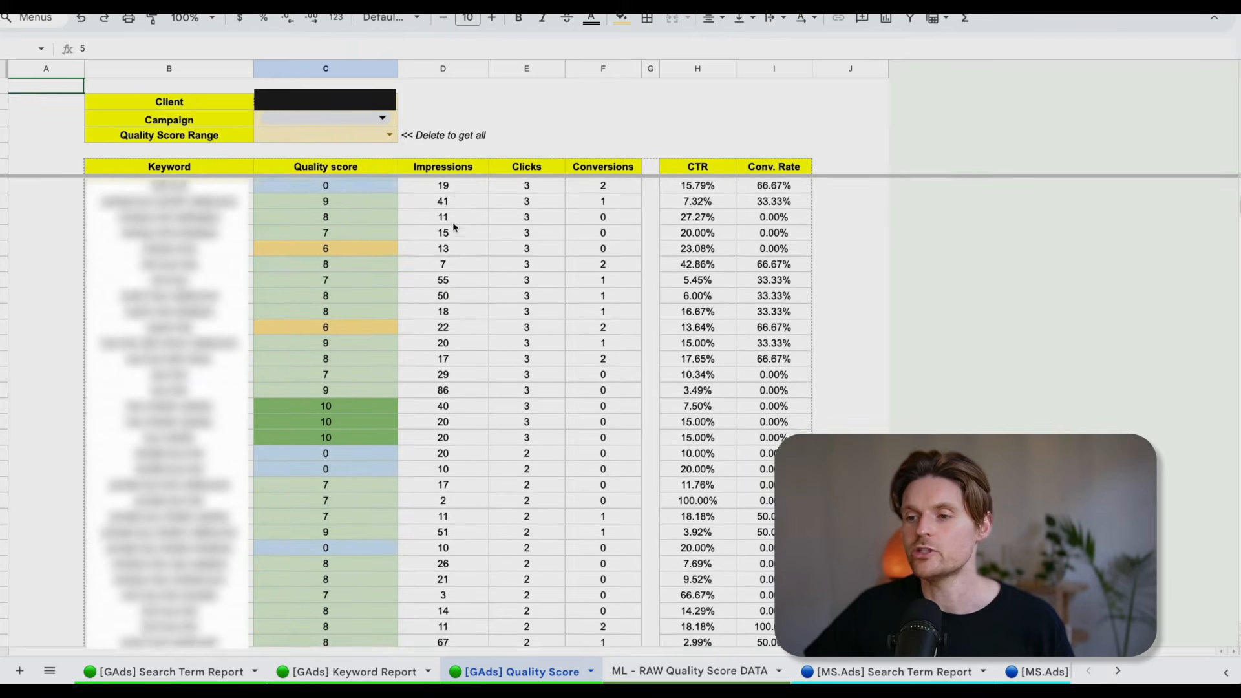
{"action": "scroll", "coordinate": [453, 223], "scroll_direction": "up", "scroll_amount": 20}
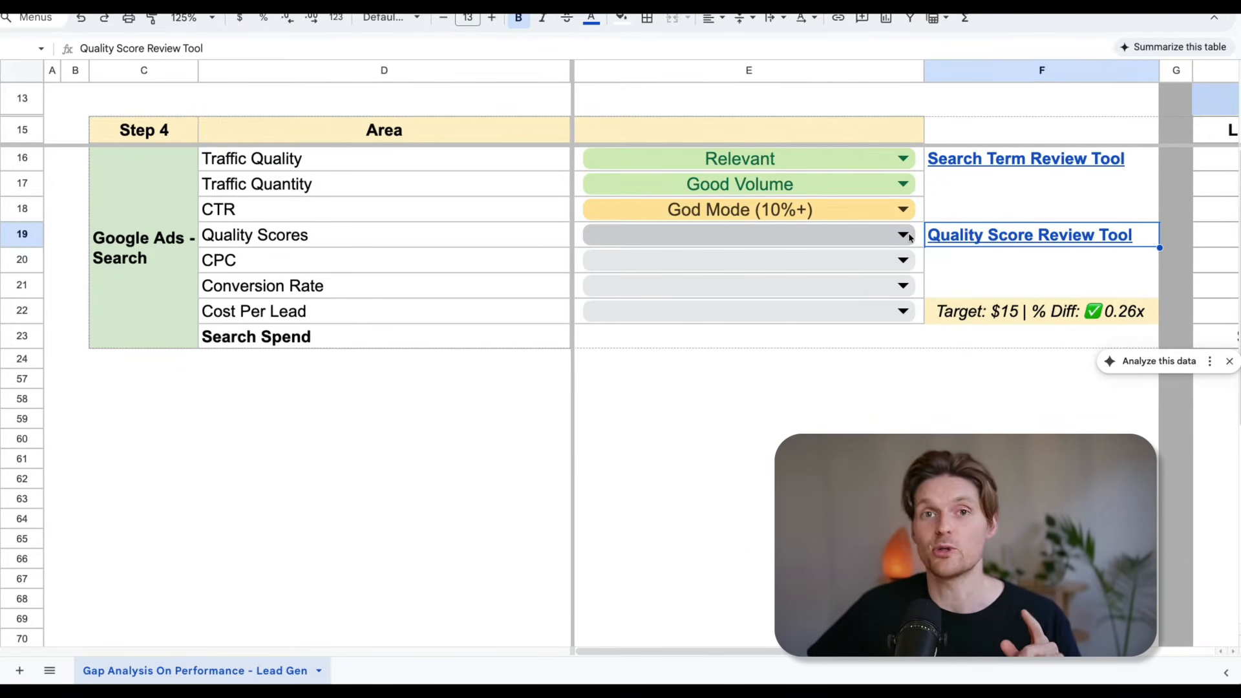
Return to the gap analysis sheet, glance at the period data and rate Quality Scores as 7-10.
{"action": "scroll", "coordinate": [911, 238], "scroll_direction": "right", "scroll_amount": 4}
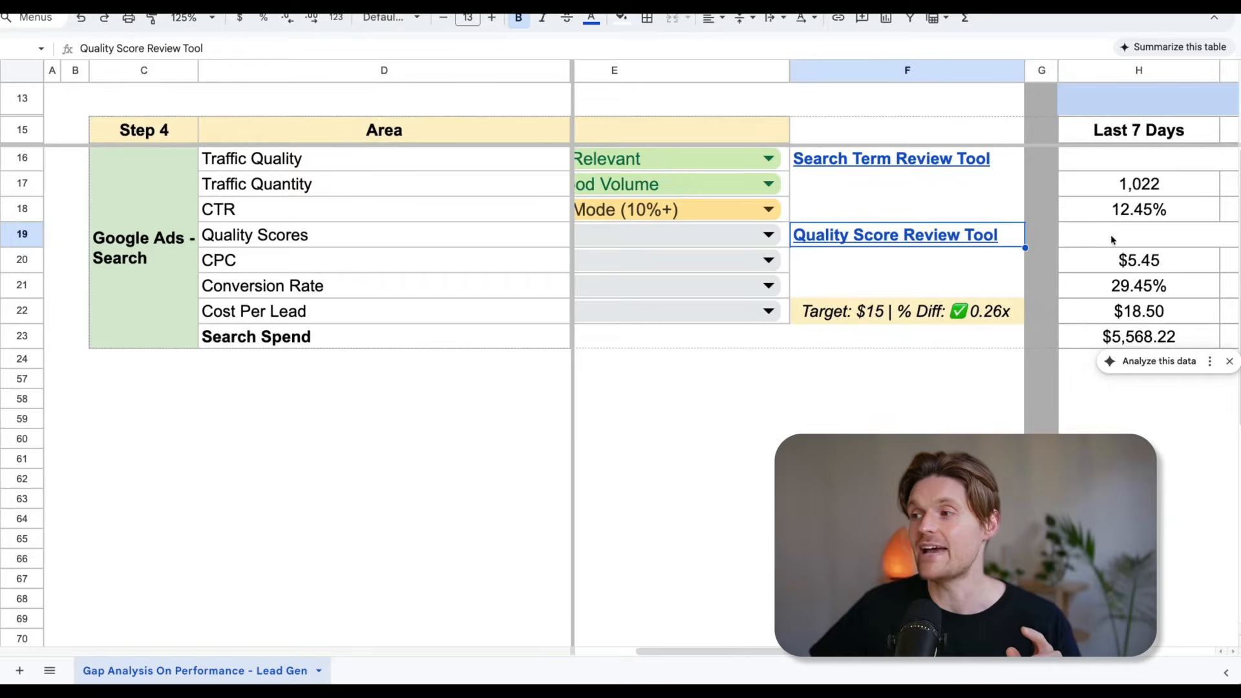
{"action": "scroll", "coordinate": [1114, 240], "scroll_direction": "right", "scroll_amount": 8}
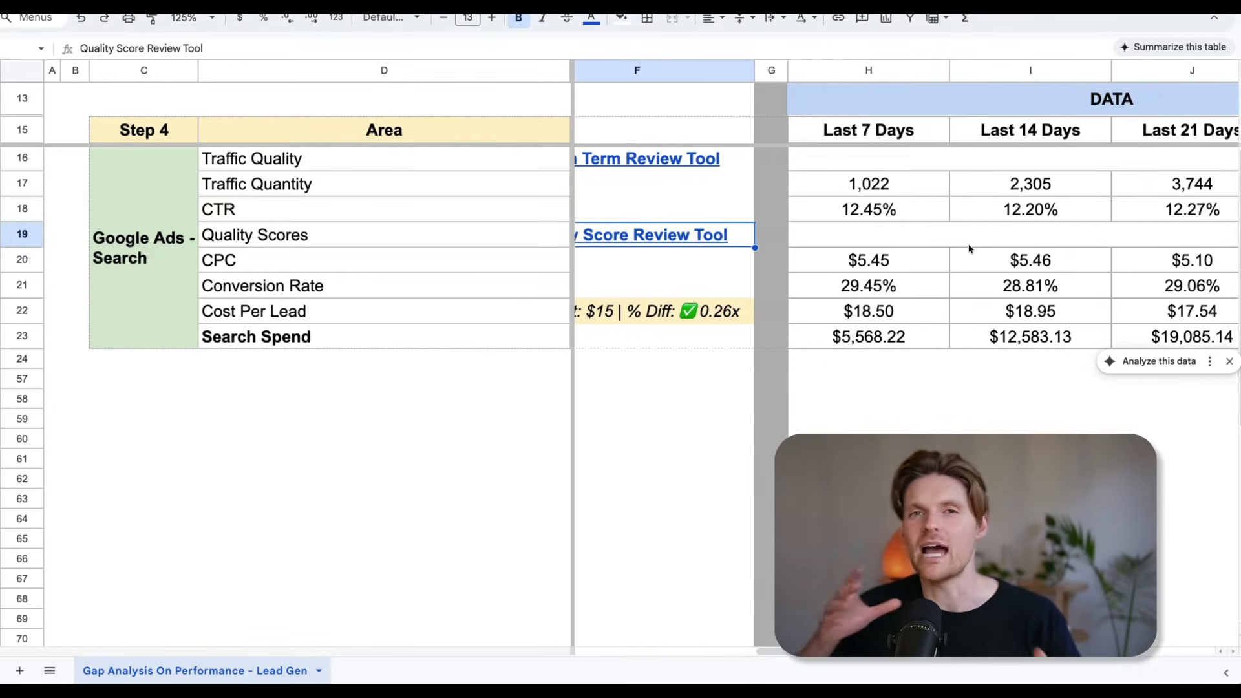
{"action": "scroll", "coordinate": [872, 242], "scroll_direction": "left", "scroll_amount": 11}
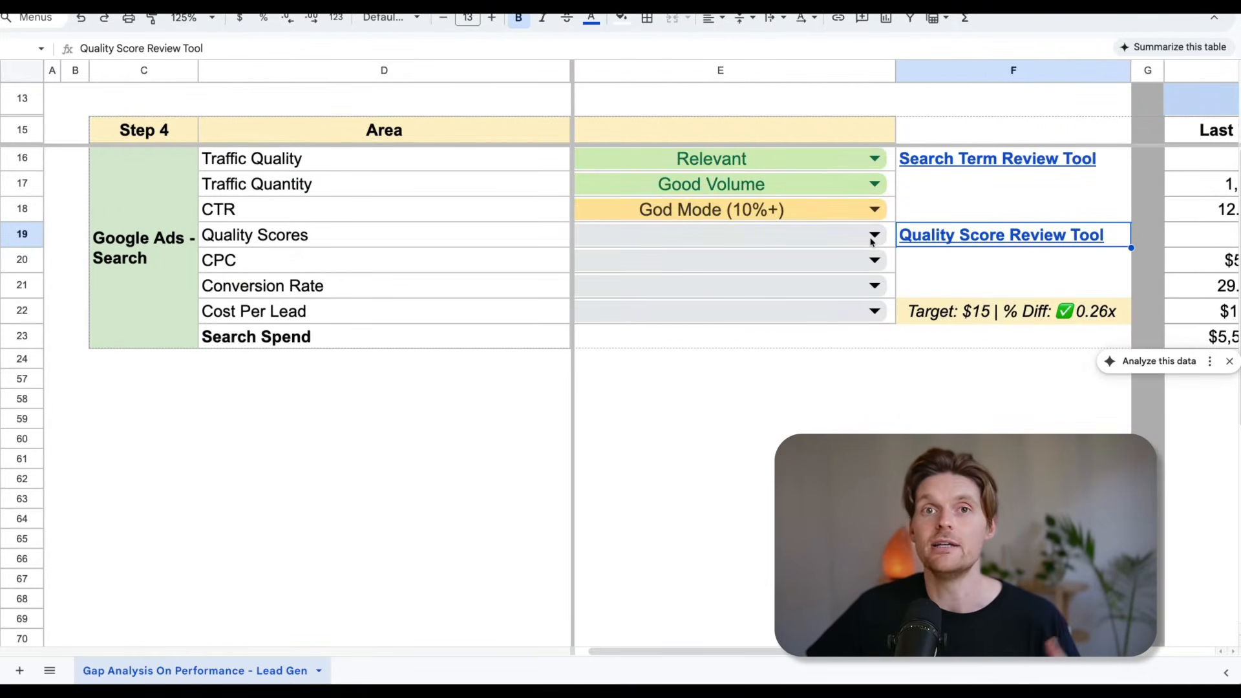
{"action": "left_click", "coordinate": [874, 235]}
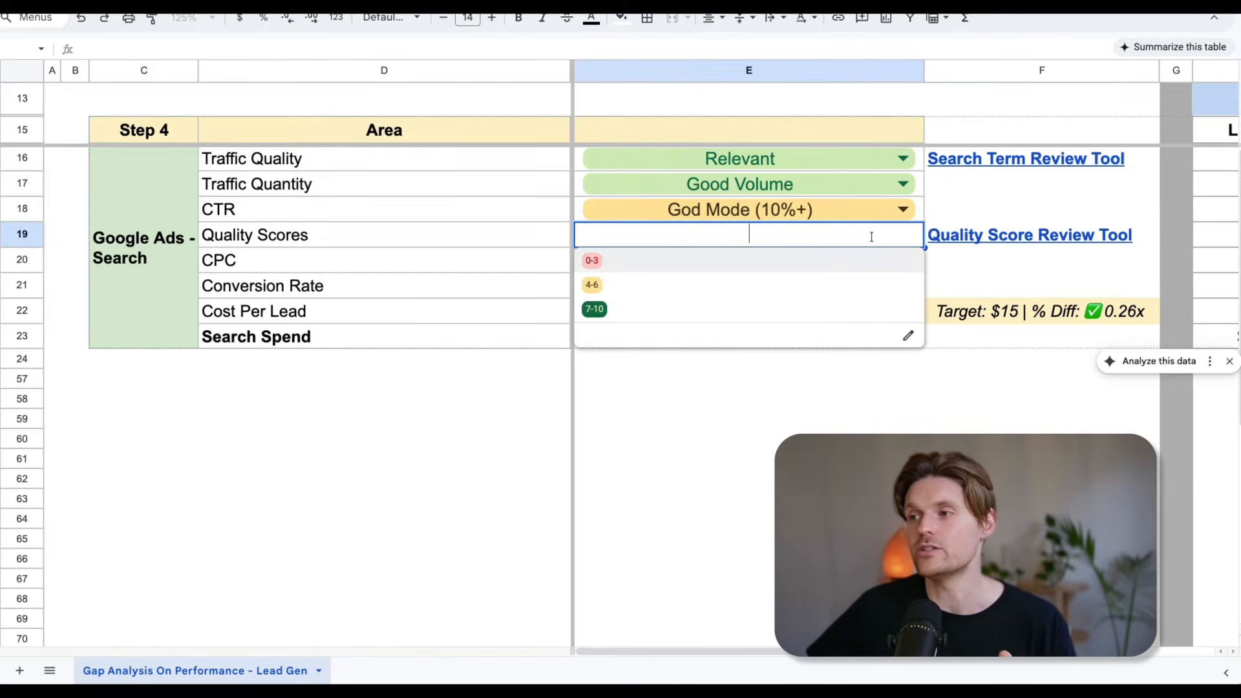
{"action": "left_click", "coordinate": [593, 309]}
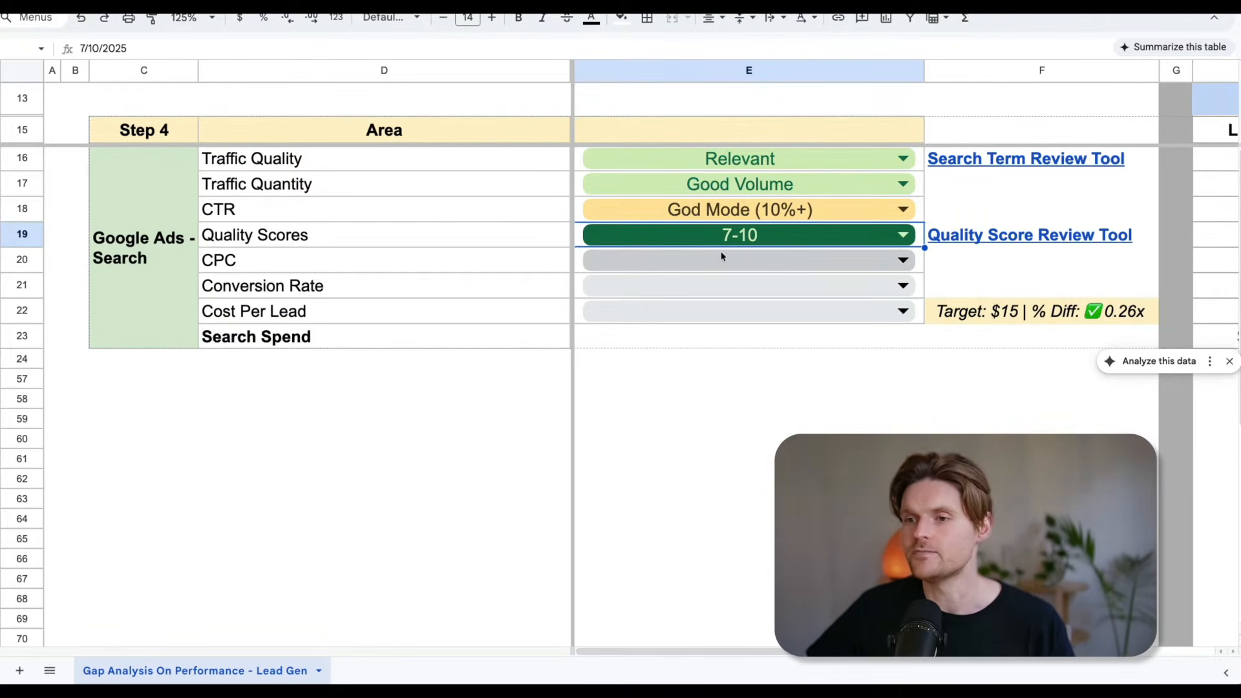
Rate CPC as Good CPC and check it against the period data.
{"action": "scroll", "coordinate": [421, 264], "scroll_direction": "right", "scroll_amount": 6}
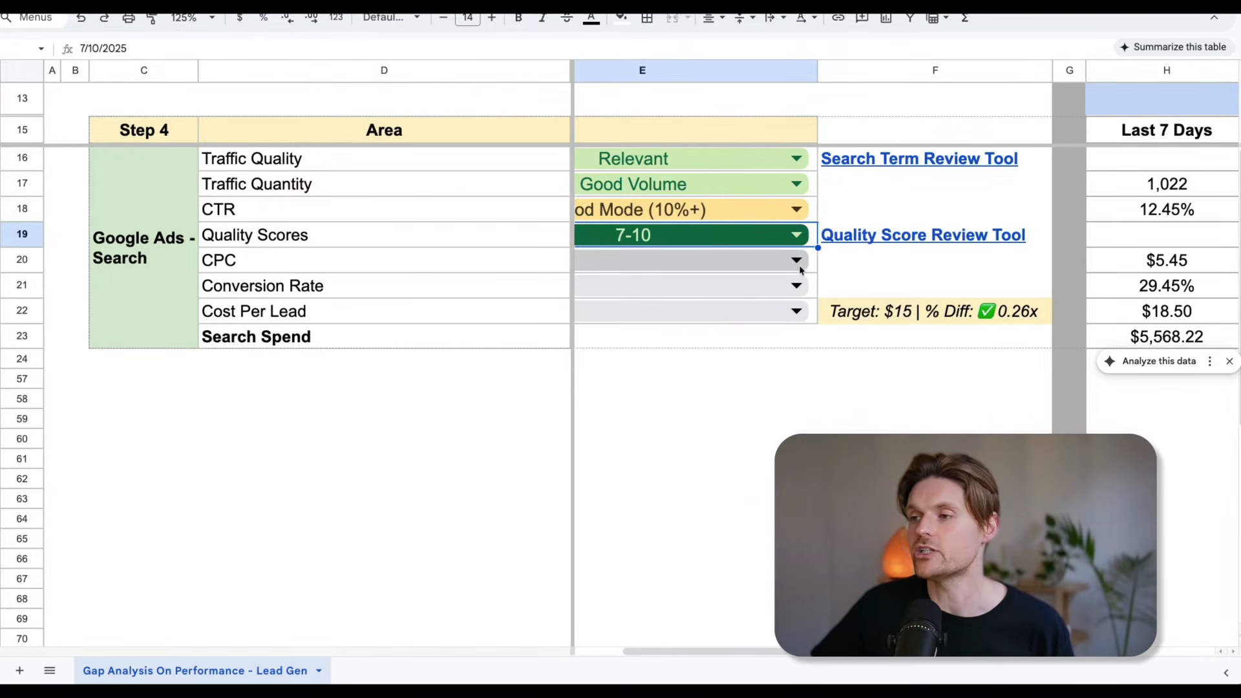
{"action": "double_click", "coordinate": [801, 265]}
{"action": "scroll", "coordinate": [800, 247], "scroll_direction": "down", "scroll_amount": 1}
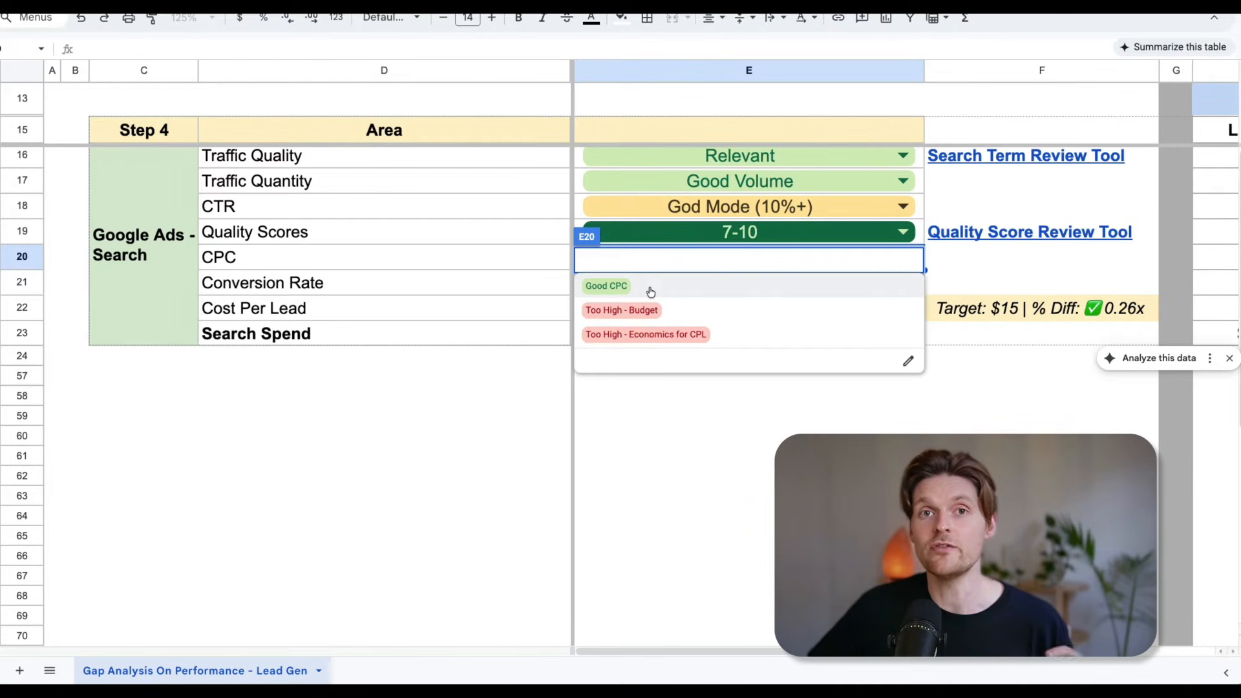
{"action": "left_click", "coordinate": [650, 292]}
{"action": "scroll", "coordinate": [994, 343], "scroll_direction": "right", "scroll_amount": 5}
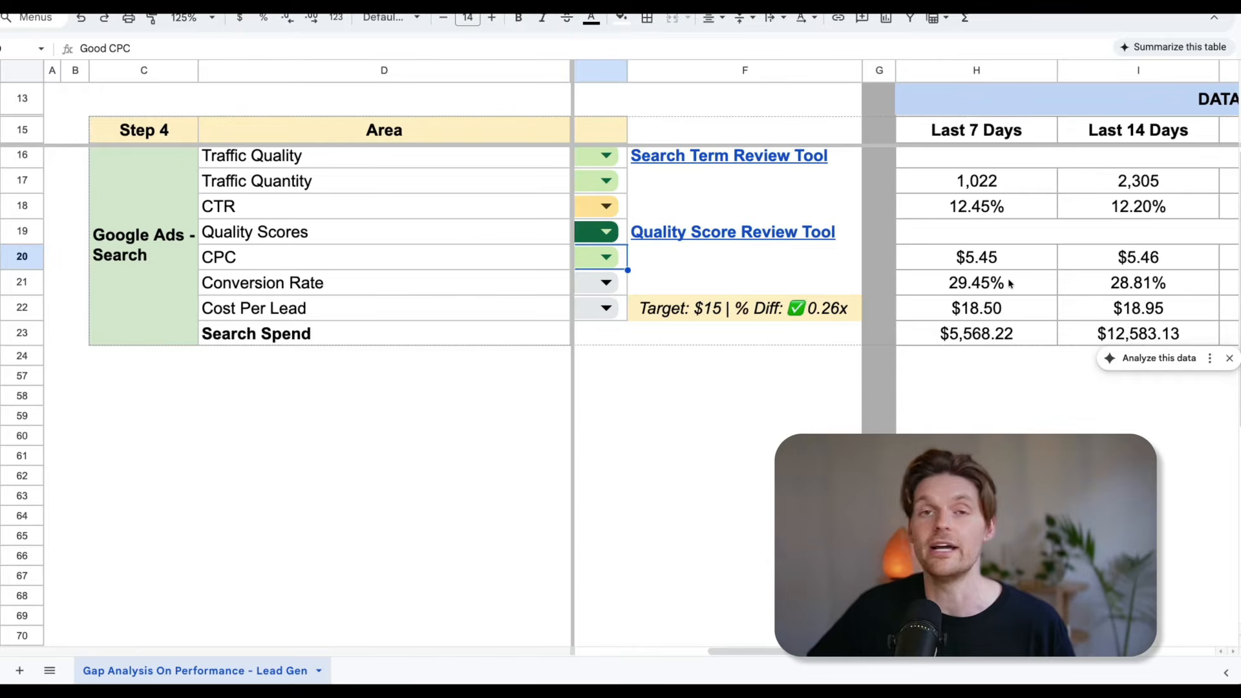
{"action": "scroll", "coordinate": [1010, 284], "scroll_direction": "left", "scroll_amount": 5}
{"action": "key", "text": "Return"}
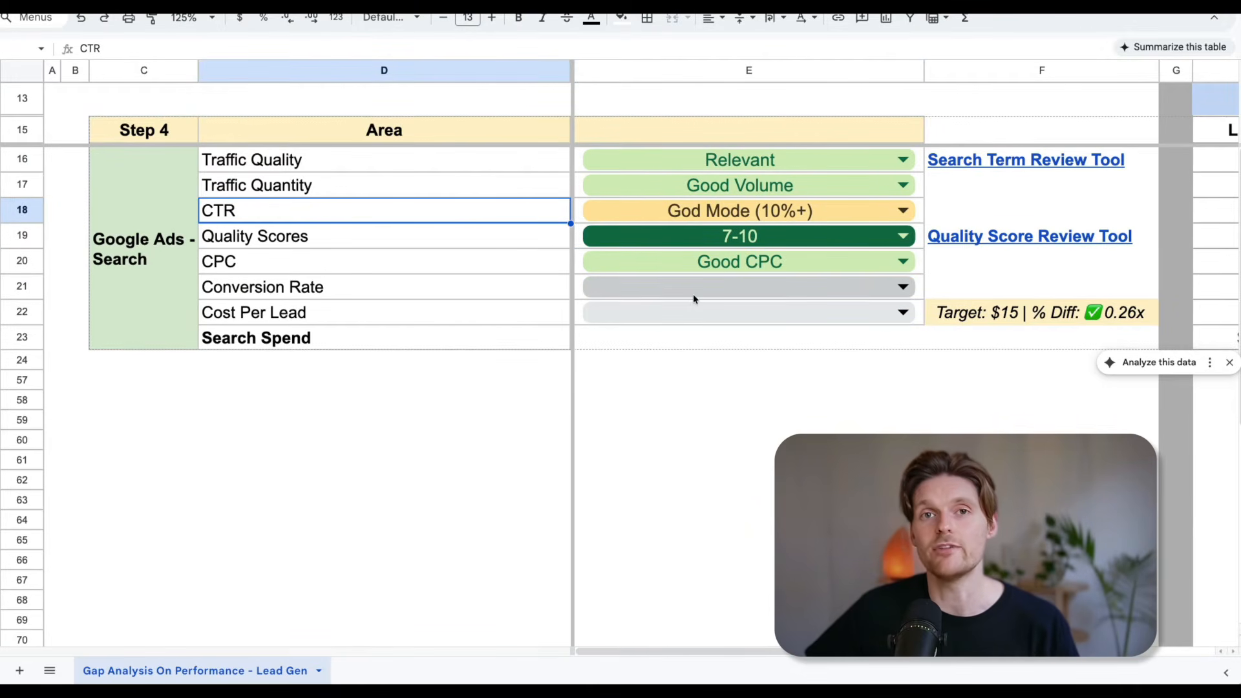
Look at the Conversion Rate options without choosing one and switch the CPC rating to Too High - Budget.
{"action": "left_click", "coordinate": [900, 291]}
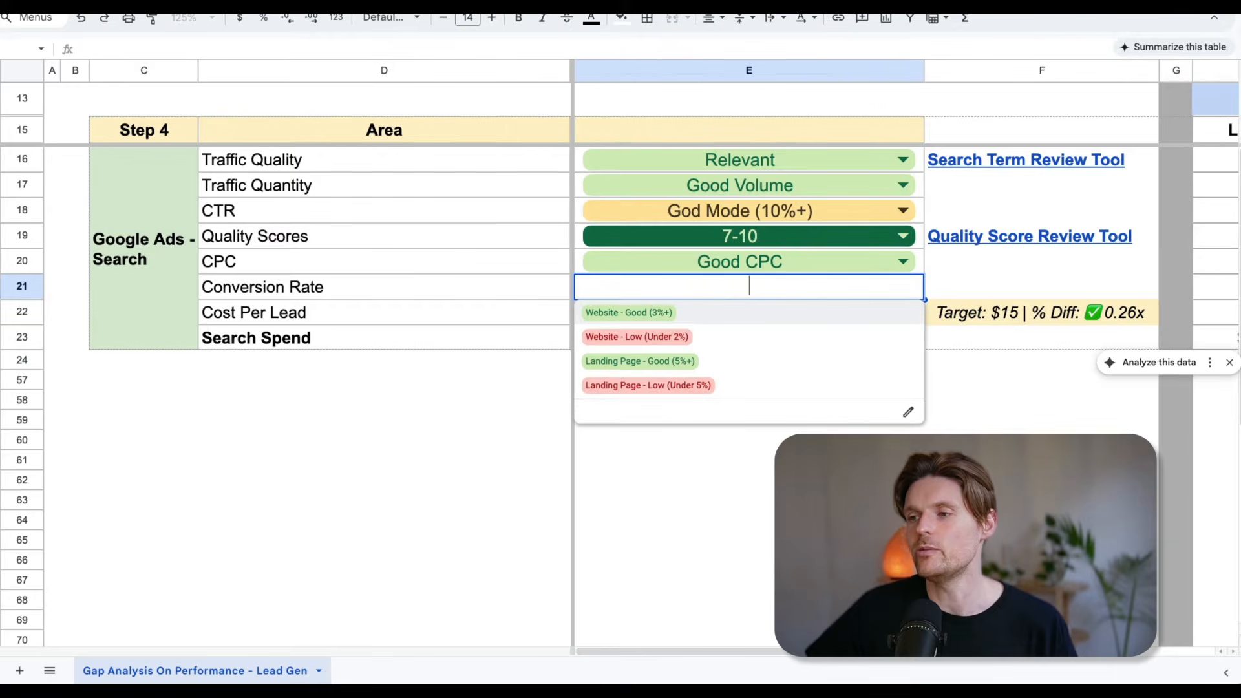
{"action": "double_click", "coordinate": [838, 258]}
{"action": "left_click", "coordinate": [743, 311]}
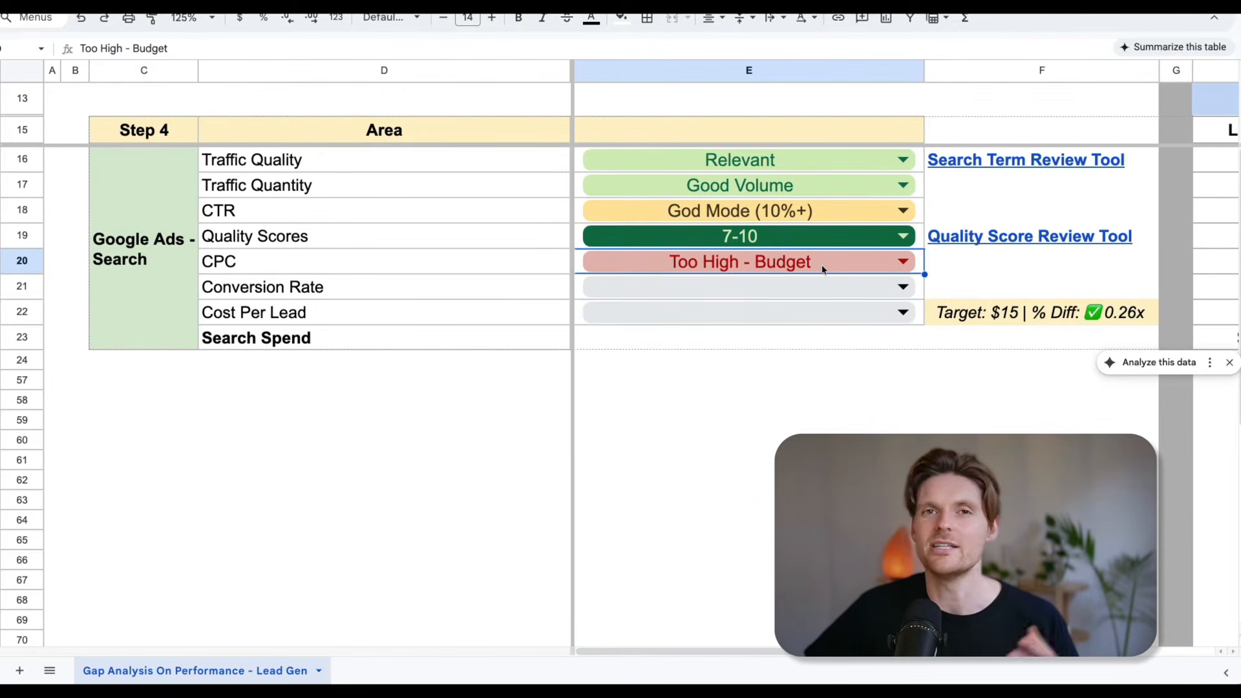
Set the CPC rating to Too High - Economics for CPL and compare the cost per lead figures with the target.
{"action": "left_click", "coordinate": [899, 263]}
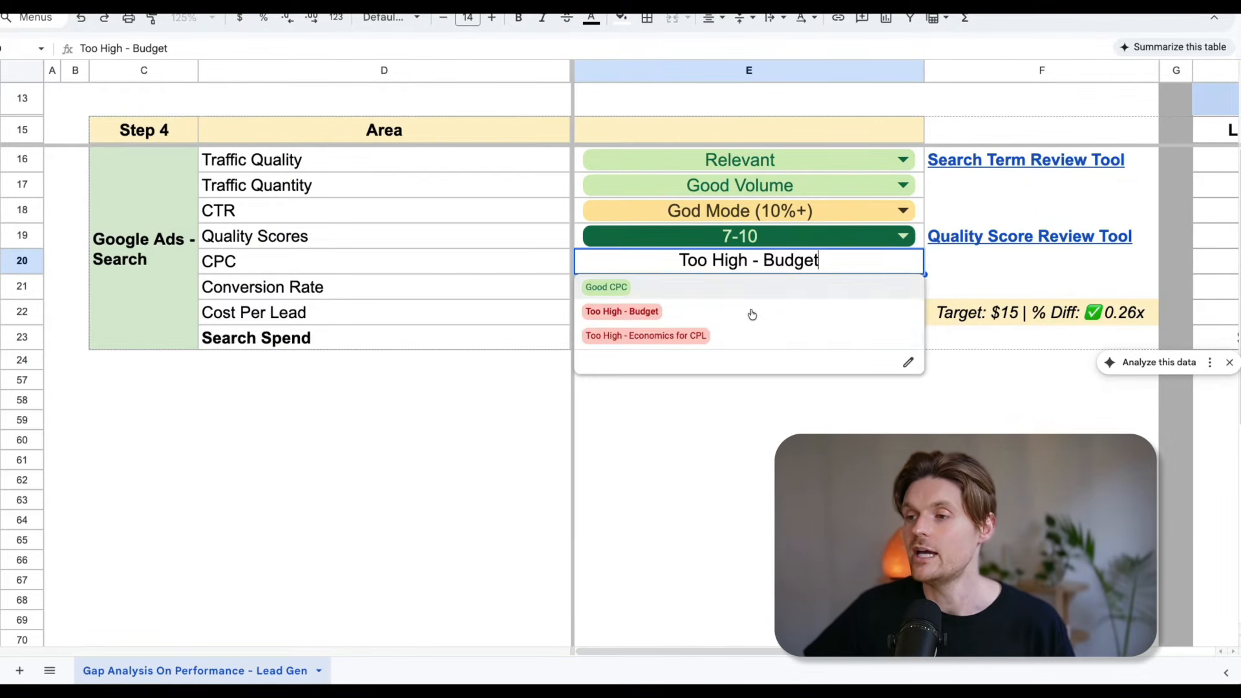
{"action": "left_click", "coordinate": [724, 337]}
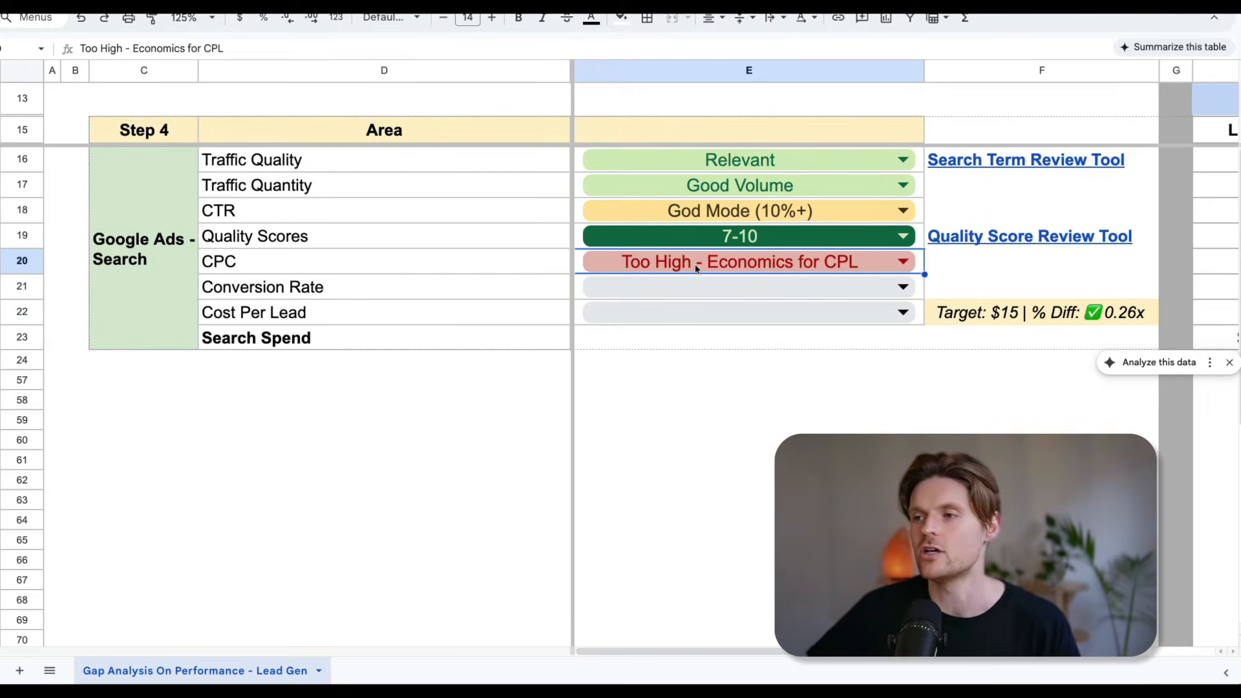
{"action": "scroll", "coordinate": [697, 269], "scroll_direction": "right", "scroll_amount": 4}
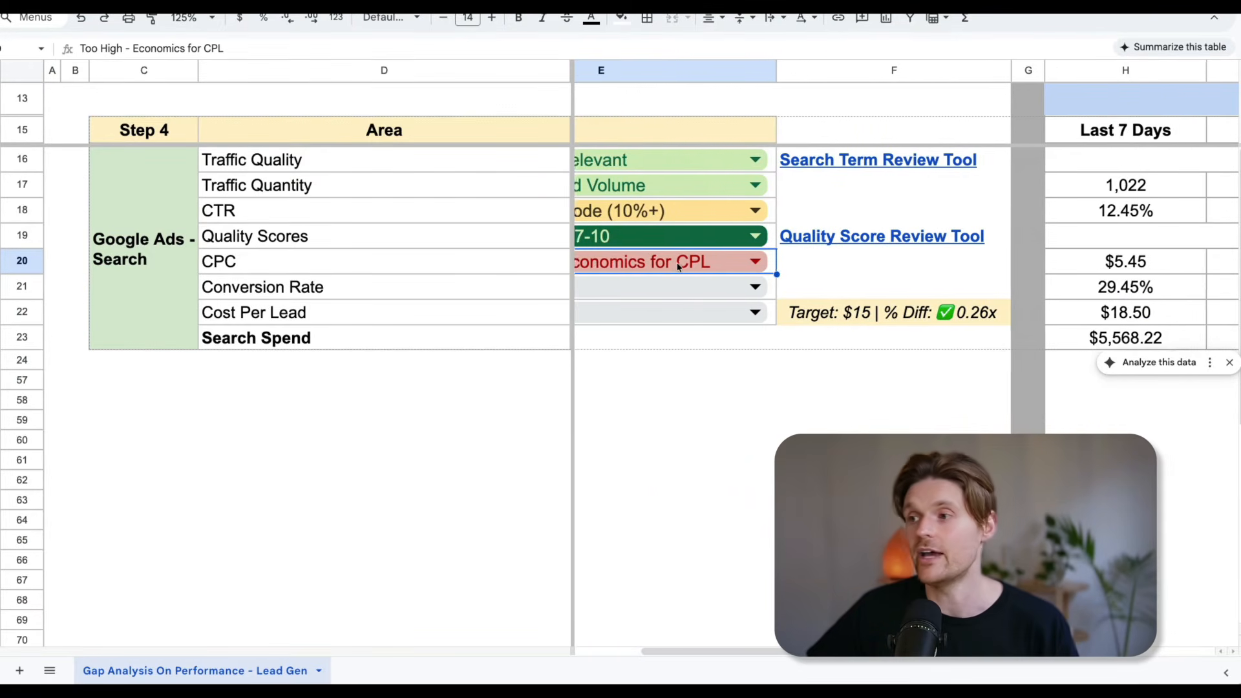
{"action": "scroll", "coordinate": [677, 266], "scroll_direction": "right", "scroll_amount": 1}
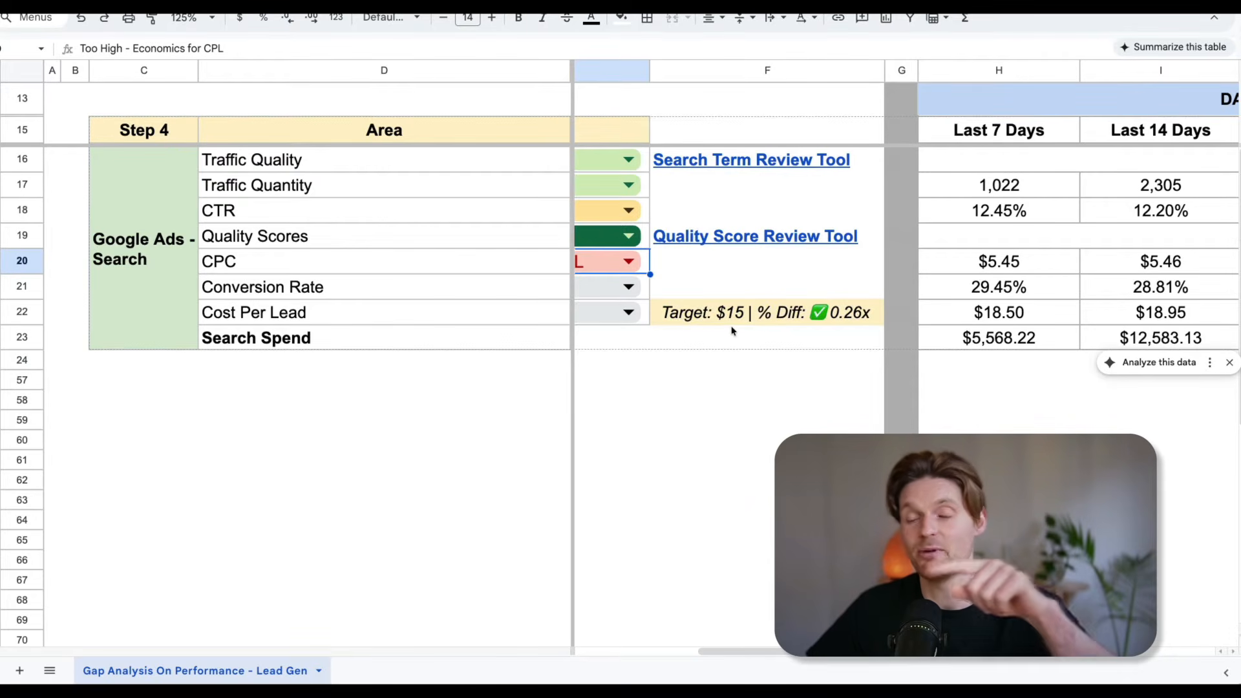
{"action": "scroll", "coordinate": [964, 288], "scroll_direction": "left", "scroll_amount": 5}
{"action": "scroll", "coordinate": [856, 269], "scroll_direction": "right", "scroll_amount": 4}
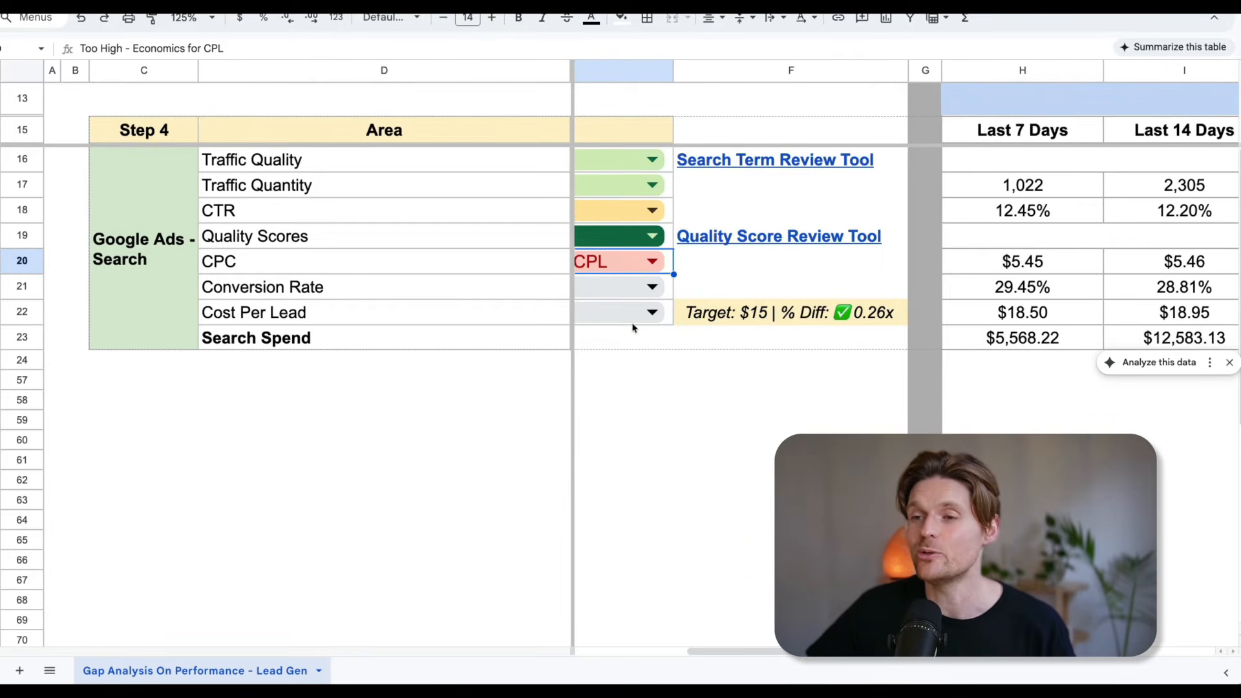
{"action": "scroll", "coordinate": [636, 328], "scroll_direction": "left", "scroll_amount": 3}
{"action": "scroll", "coordinate": [635, 328], "scroll_direction": "left", "scroll_amount": 2}
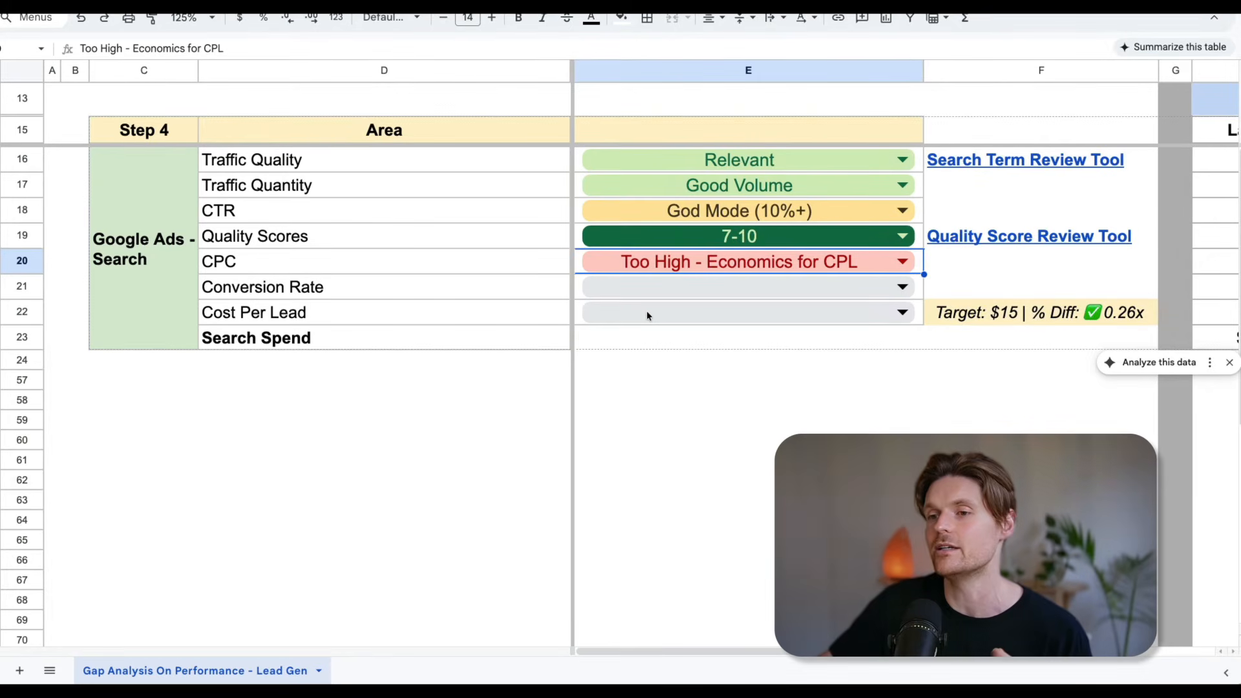
Rate Conversion Rate as Website - Low (Under 2%).
{"action": "left_click", "coordinate": [479, 294]}
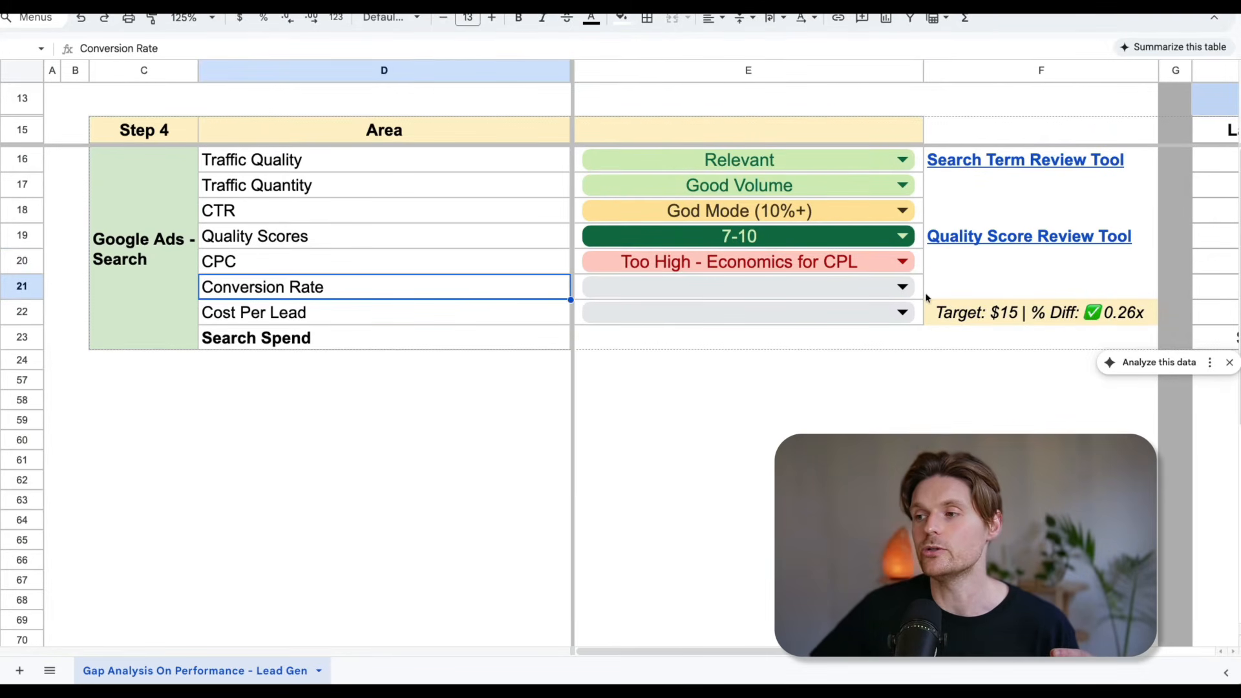
{"action": "left_click", "coordinate": [903, 289]}
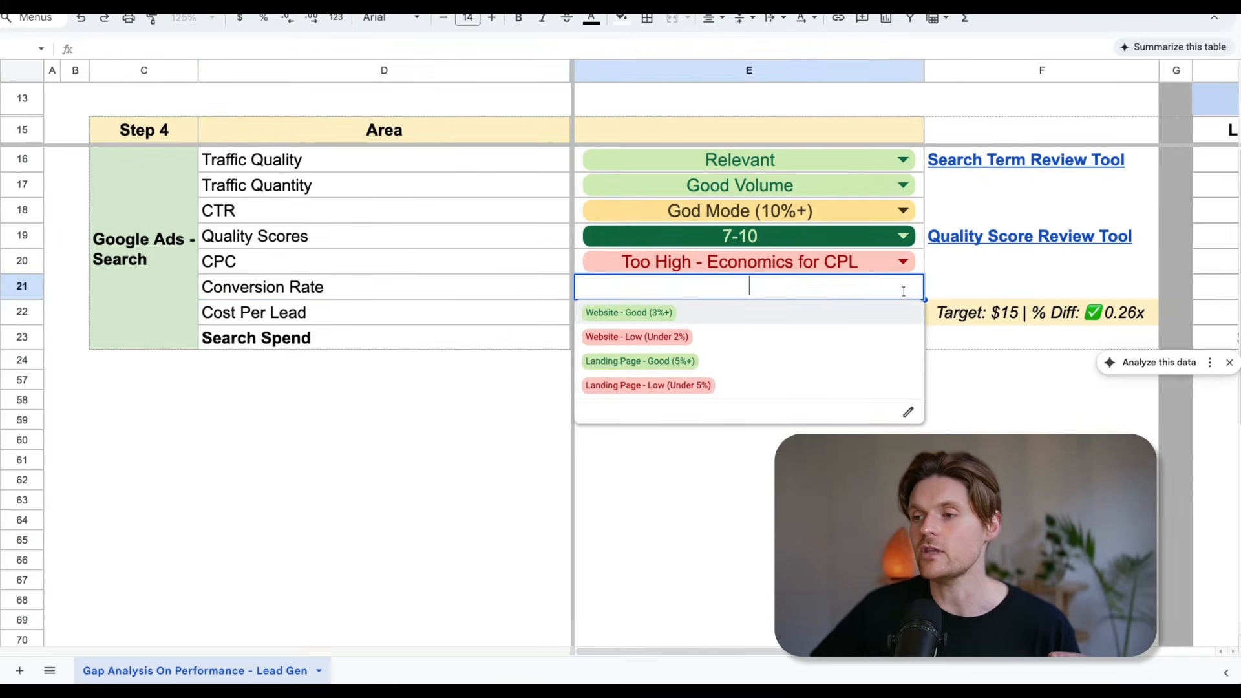
{"action": "left_click", "coordinate": [695, 339]}
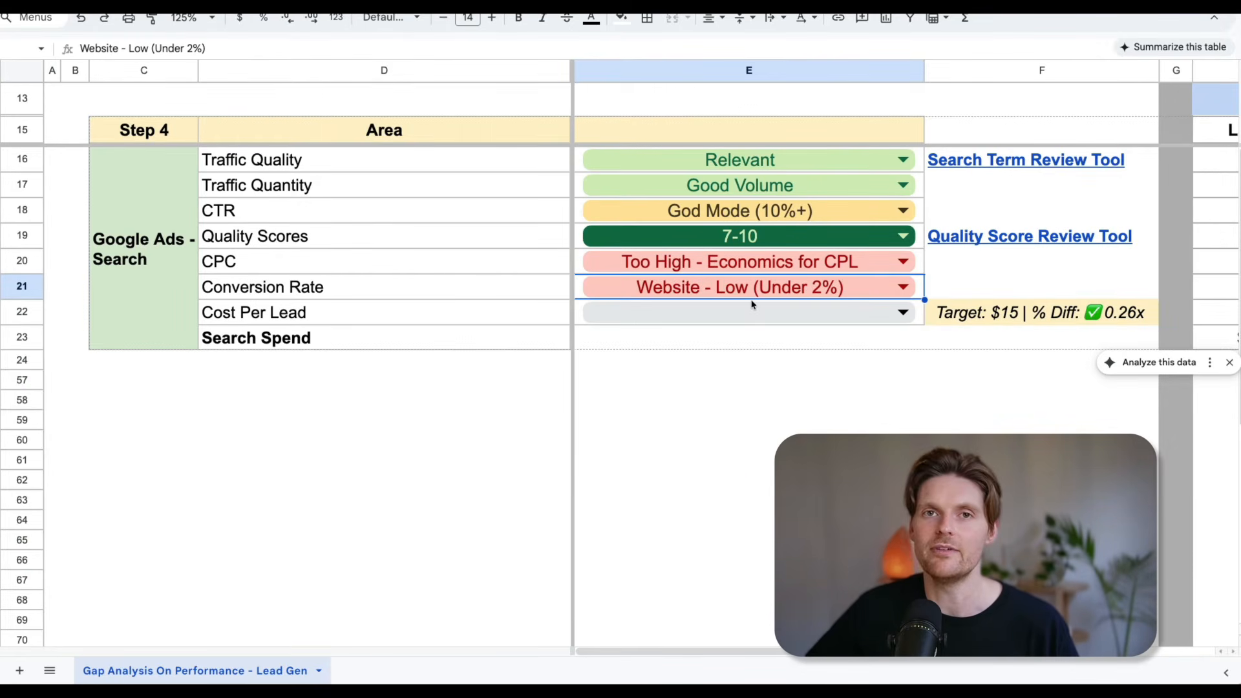
Check the conversion rate in the period data and change the Conversion Rate rating to Website - Good (3%+).
{"action": "scroll", "coordinate": [752, 304], "scroll_direction": "right", "scroll_amount": 6}
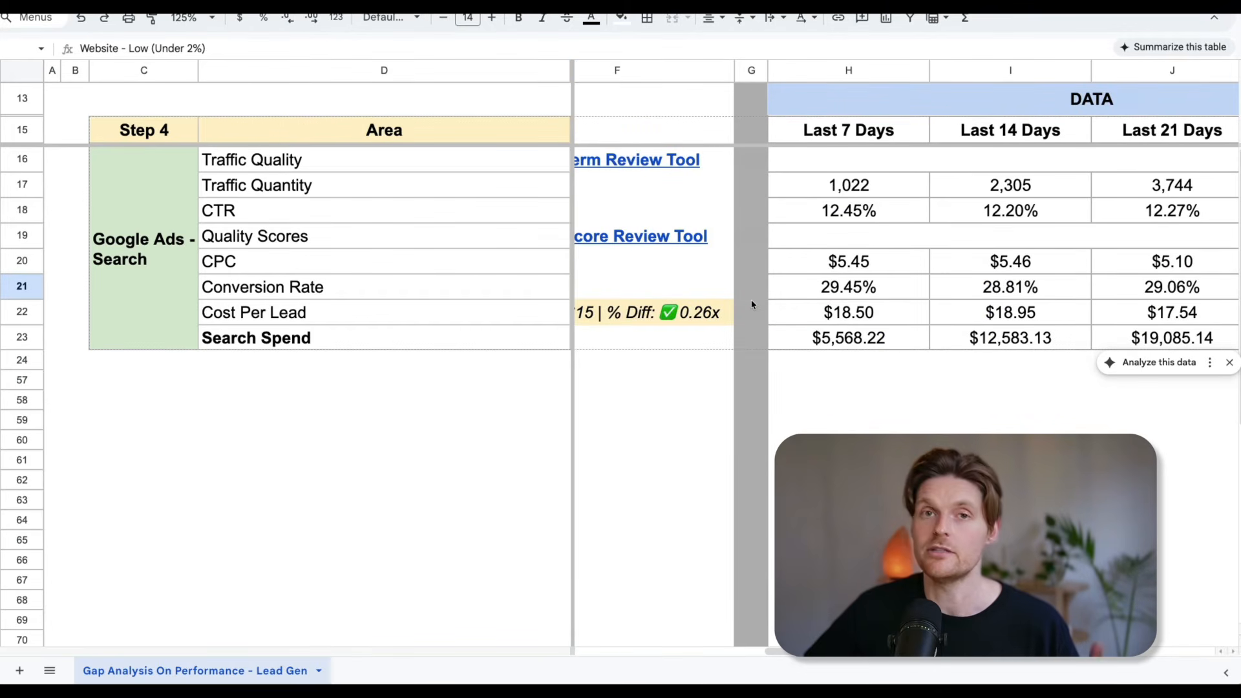
{"action": "scroll", "coordinate": [812, 294], "scroll_direction": "left", "scroll_amount": 5}
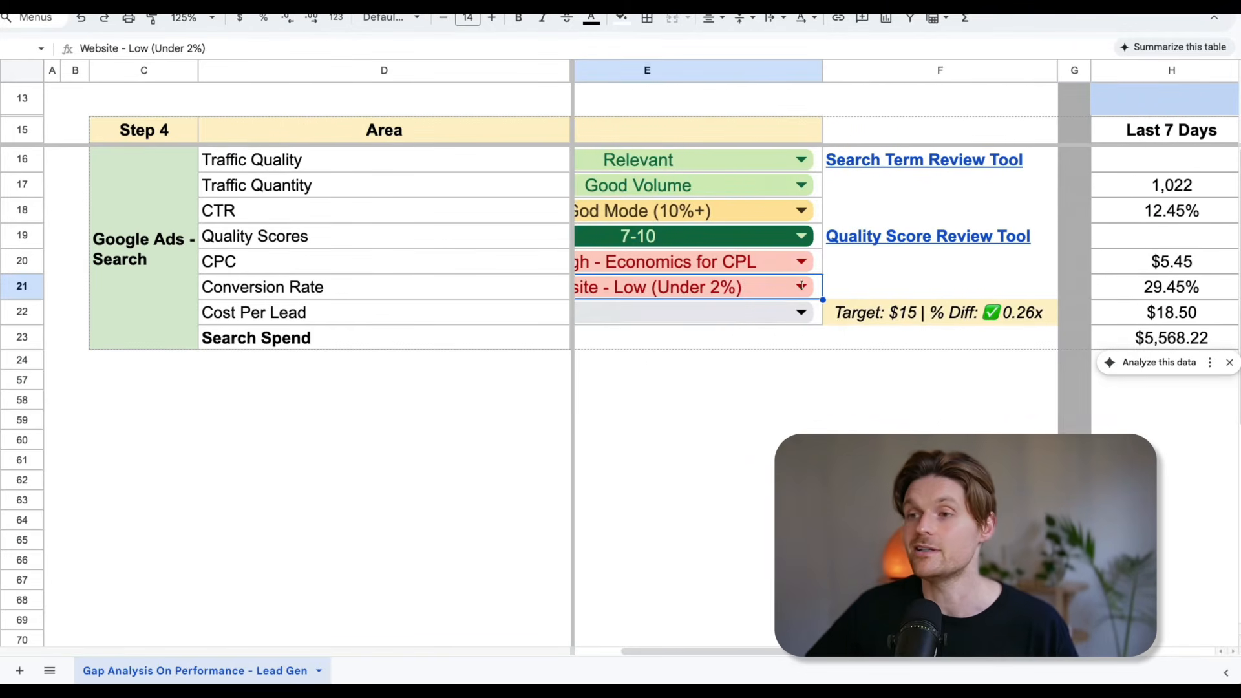
{"action": "double_click", "coordinate": [801, 285]}
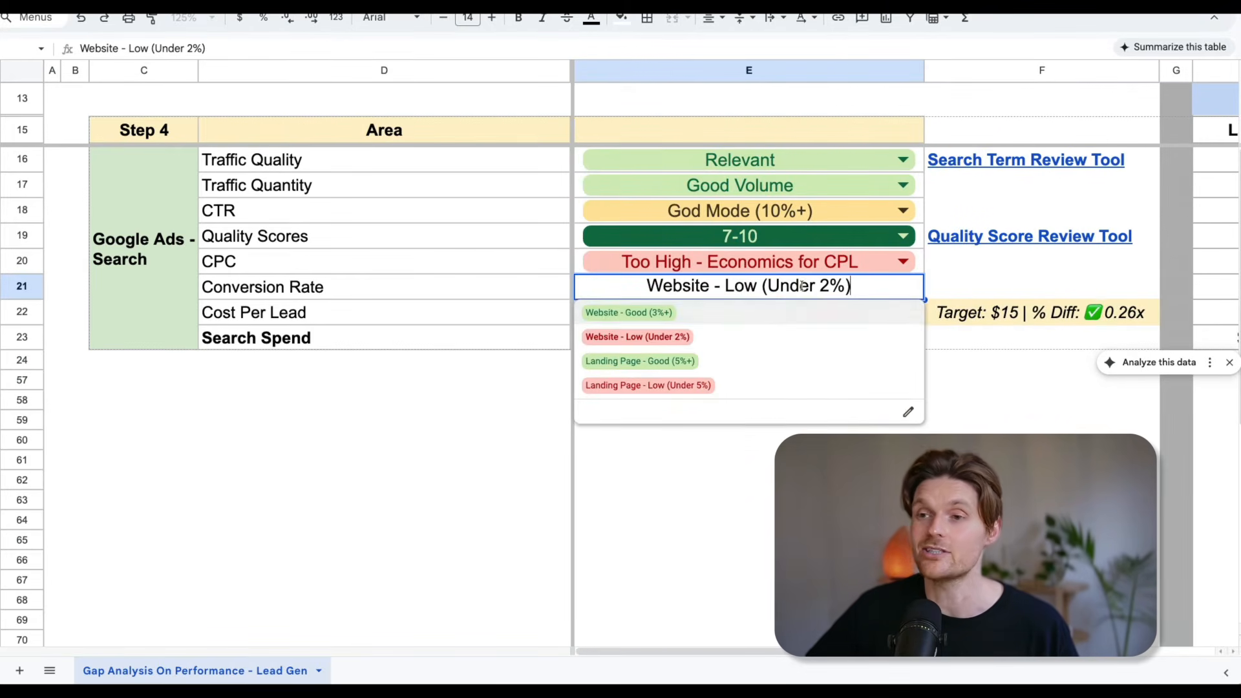
{"action": "left_click", "coordinate": [665, 313]}
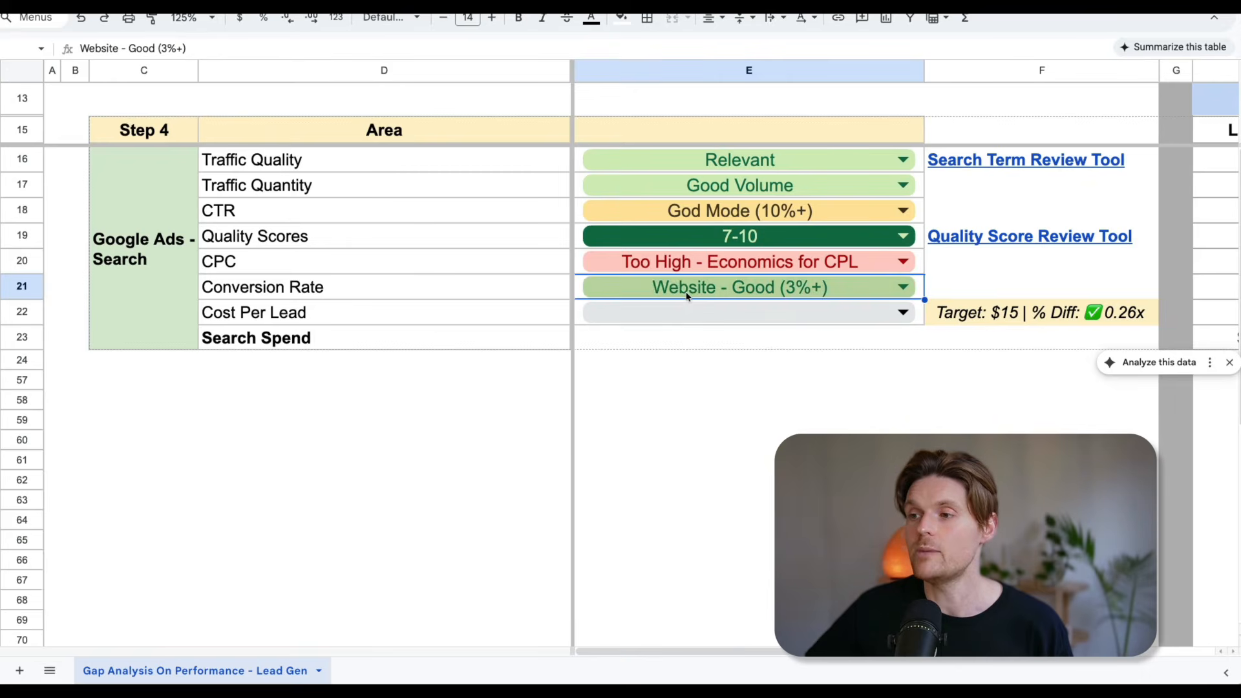
Examine the conversion rate figures across the reporting periods against the chosen rating.
{"action": "scroll", "coordinate": [685, 291], "scroll_direction": "right", "scroll_amount": 5}
{"action": "scroll", "coordinate": [687, 296], "scroll_direction": "right", "scroll_amount": 2}
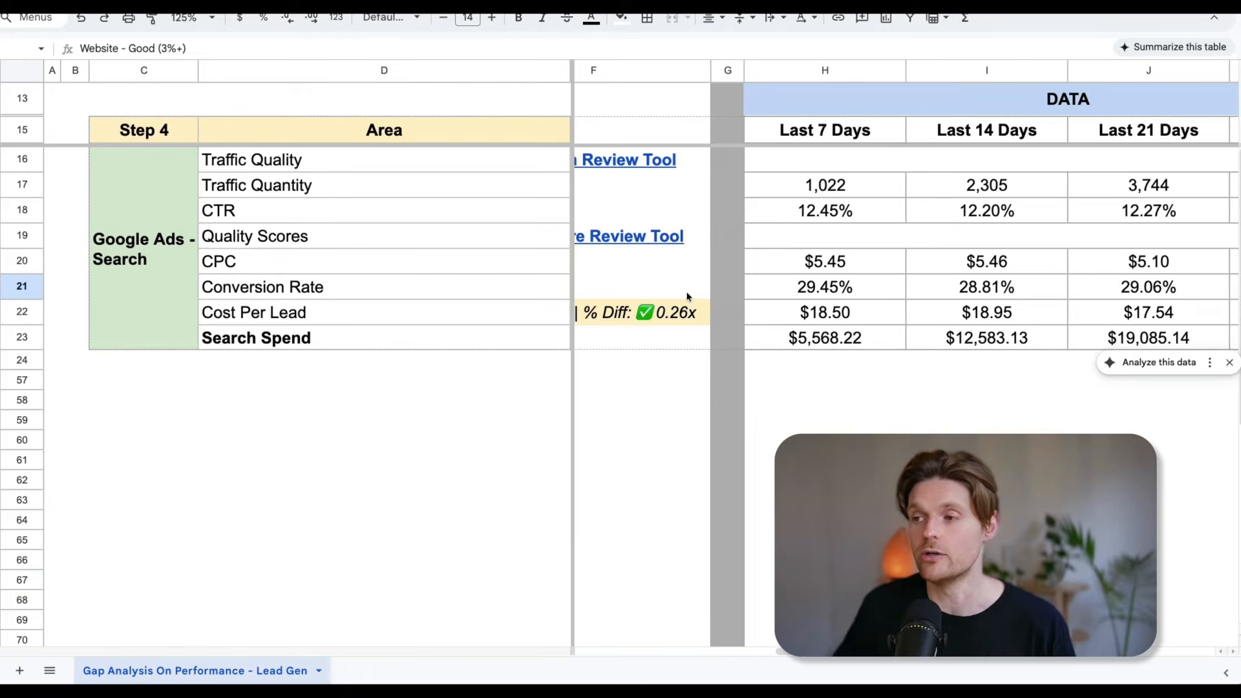
{"action": "left_click", "coordinate": [785, 290]}
{"action": "scroll", "coordinate": [784, 290], "scroll_direction": "right", "scroll_amount": 4}
{"action": "scroll", "coordinate": [785, 289], "scroll_direction": "left", "scroll_amount": 5}
{"action": "scroll", "coordinate": [784, 294], "scroll_direction": "left", "scroll_amount": 3}
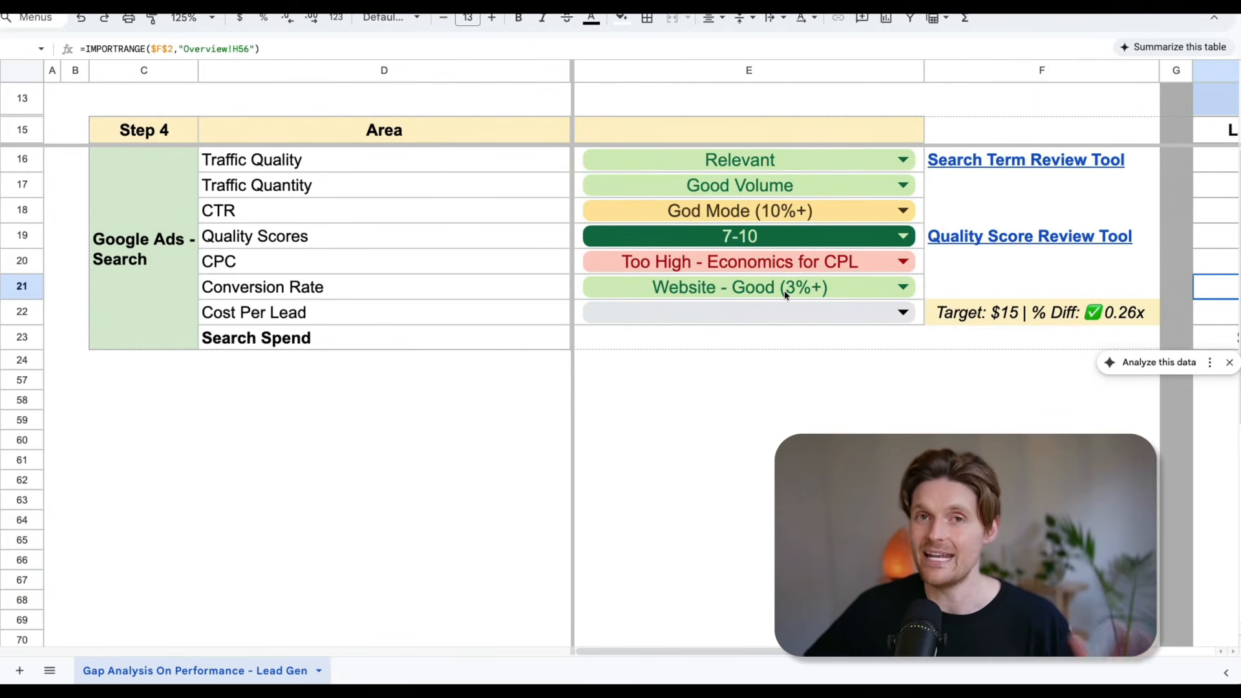
{"action": "scroll", "coordinate": [804, 295], "scroll_direction": "right", "scroll_amount": 4}
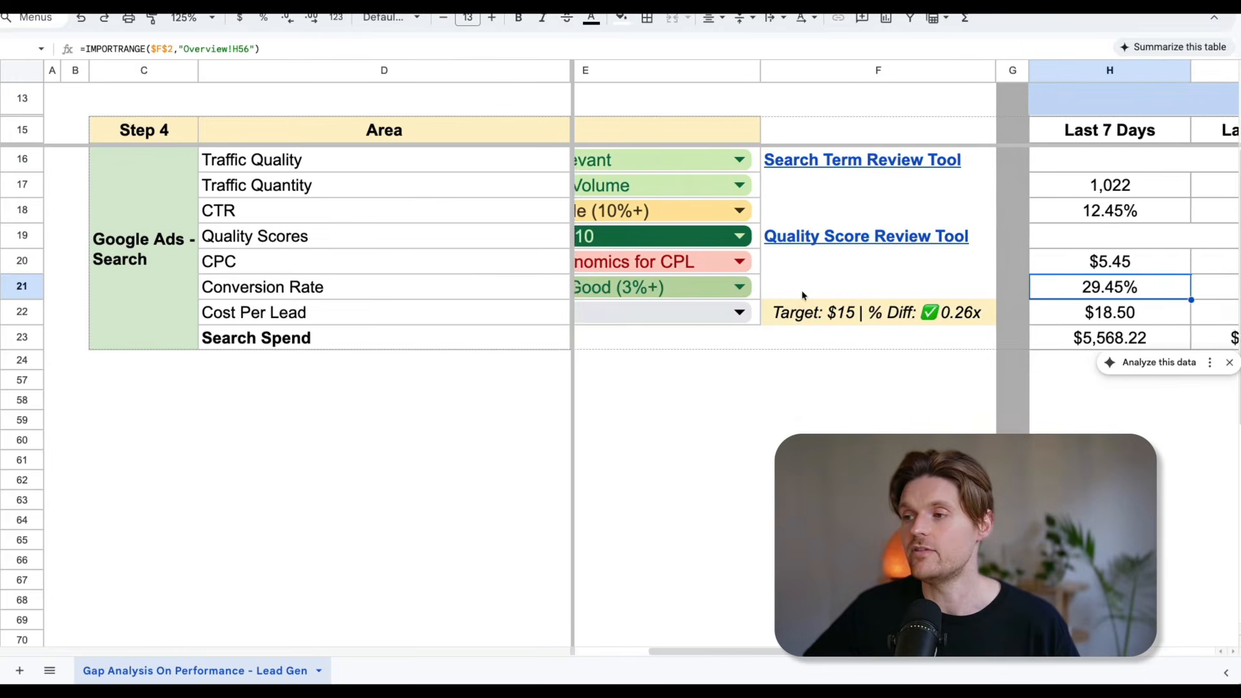
{"action": "scroll", "coordinate": [802, 294], "scroll_direction": "left", "scroll_amount": 4}
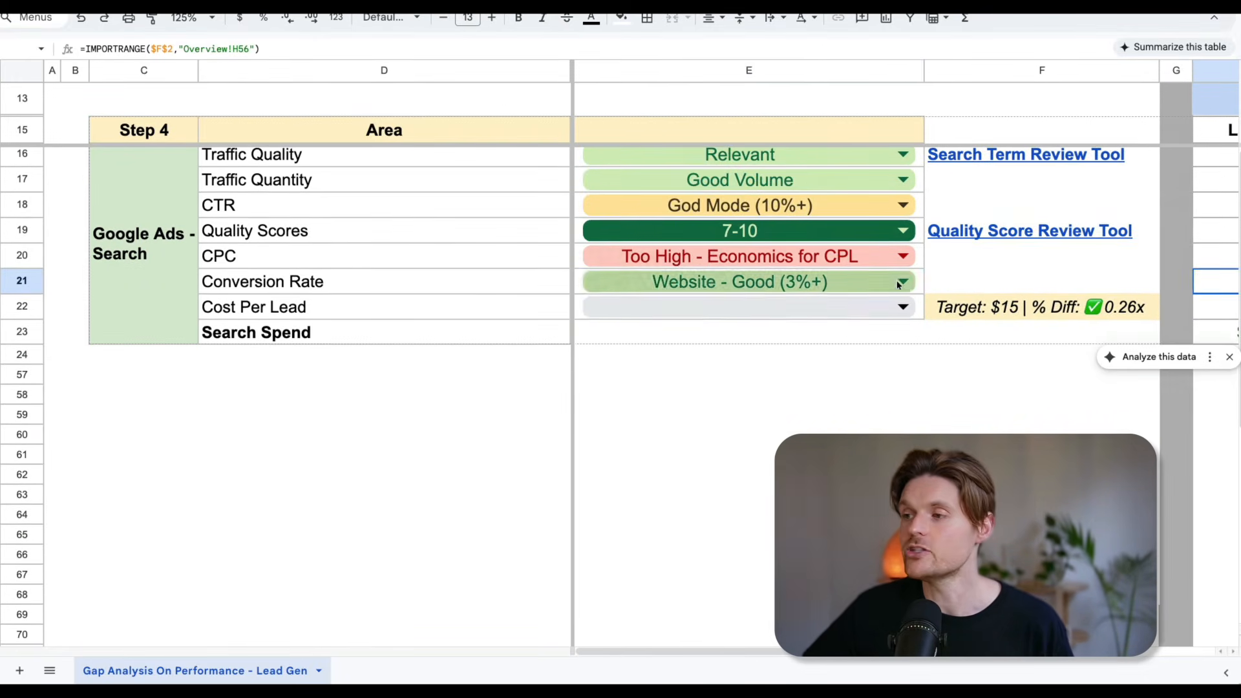
Try the landing page ratings for Conversion Rate: Landing Page - Good (5%+) and Landing Page - Low (Under 5%).
{"action": "left_click", "coordinate": [904, 281]}
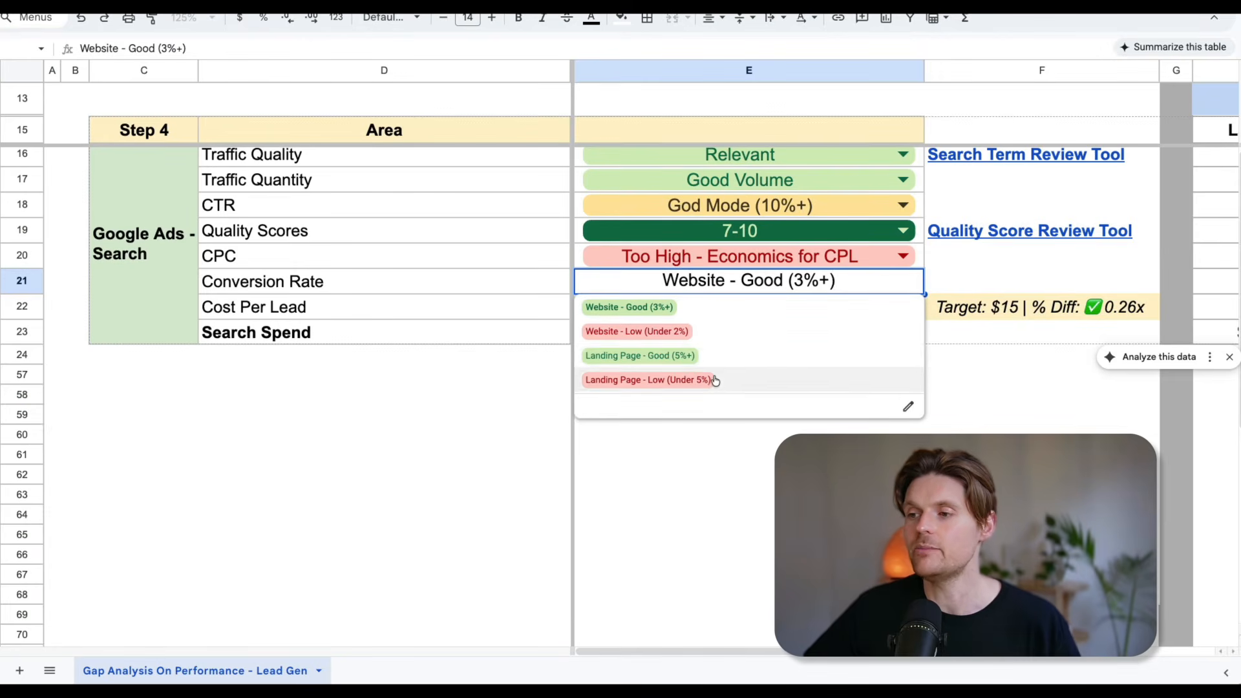
{"action": "left_click", "coordinate": [709, 357]}
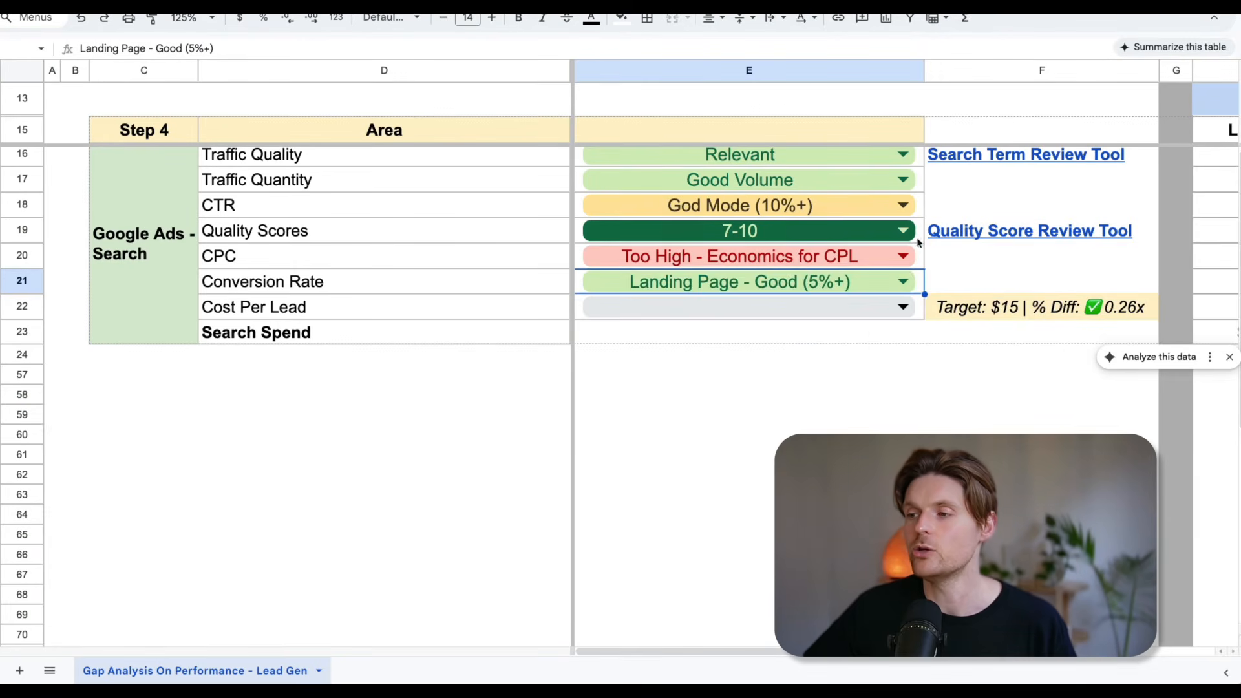
{"action": "left_click", "coordinate": [902, 282]}
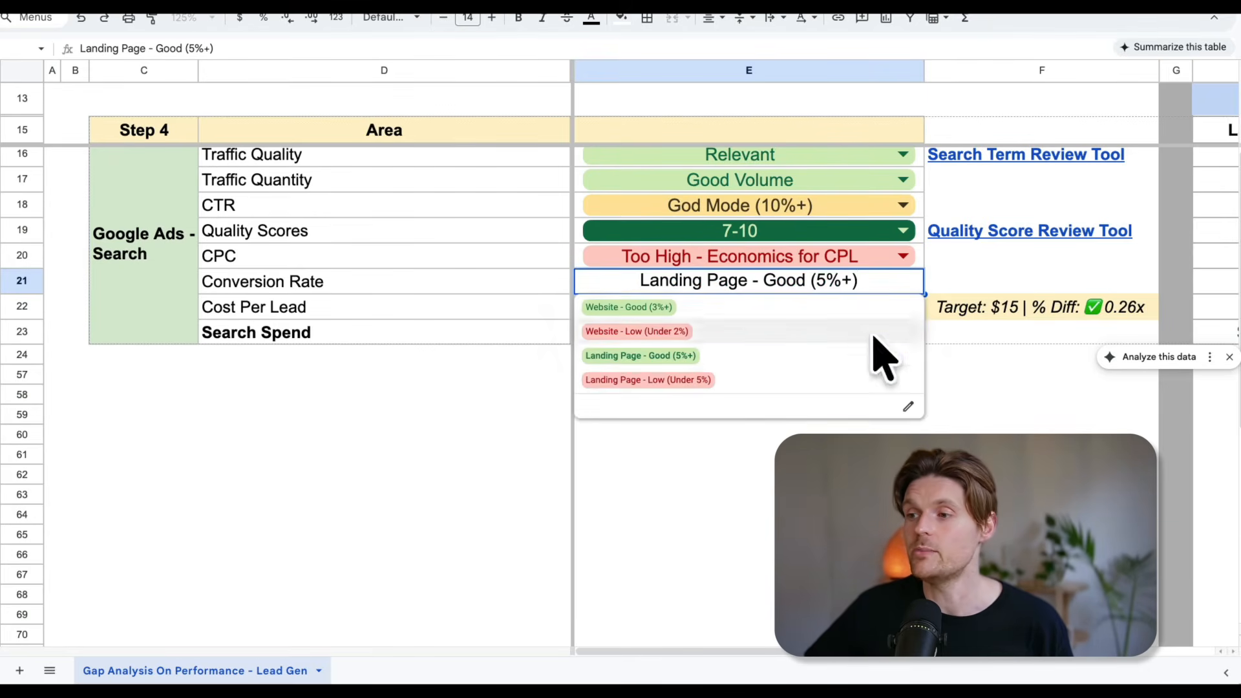
{"action": "left_click", "coordinate": [761, 386]}
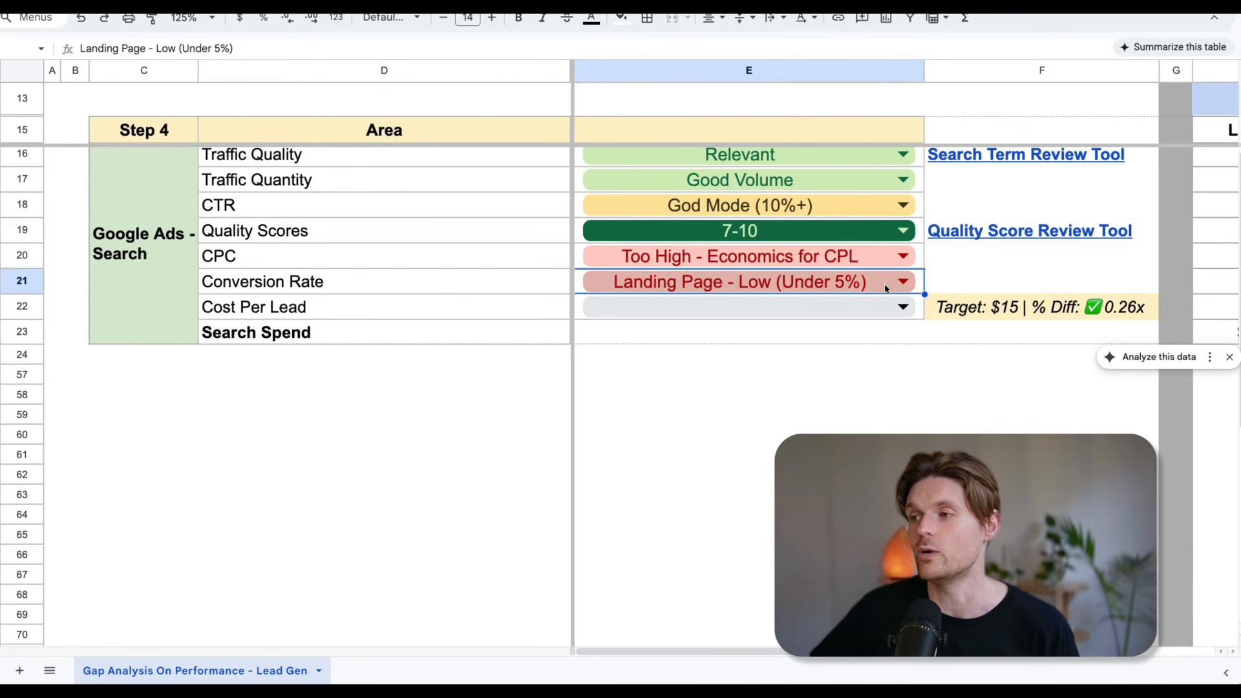
Set the Conversion Rate rating back to Website - Good (3%+).
{"action": "scroll", "coordinate": [895, 286], "scroll_direction": "right", "scroll_amount": 3}
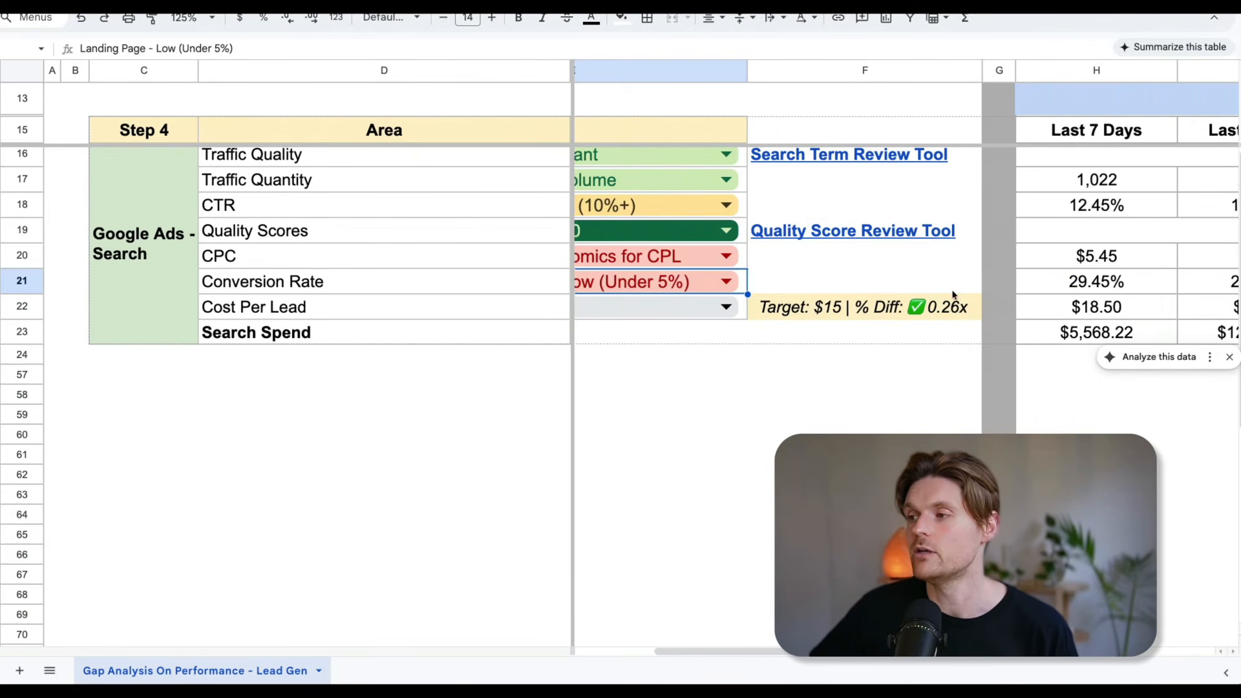
{"action": "left_click", "coordinate": [727, 282]}
{"action": "left_click", "coordinate": [689, 313]}
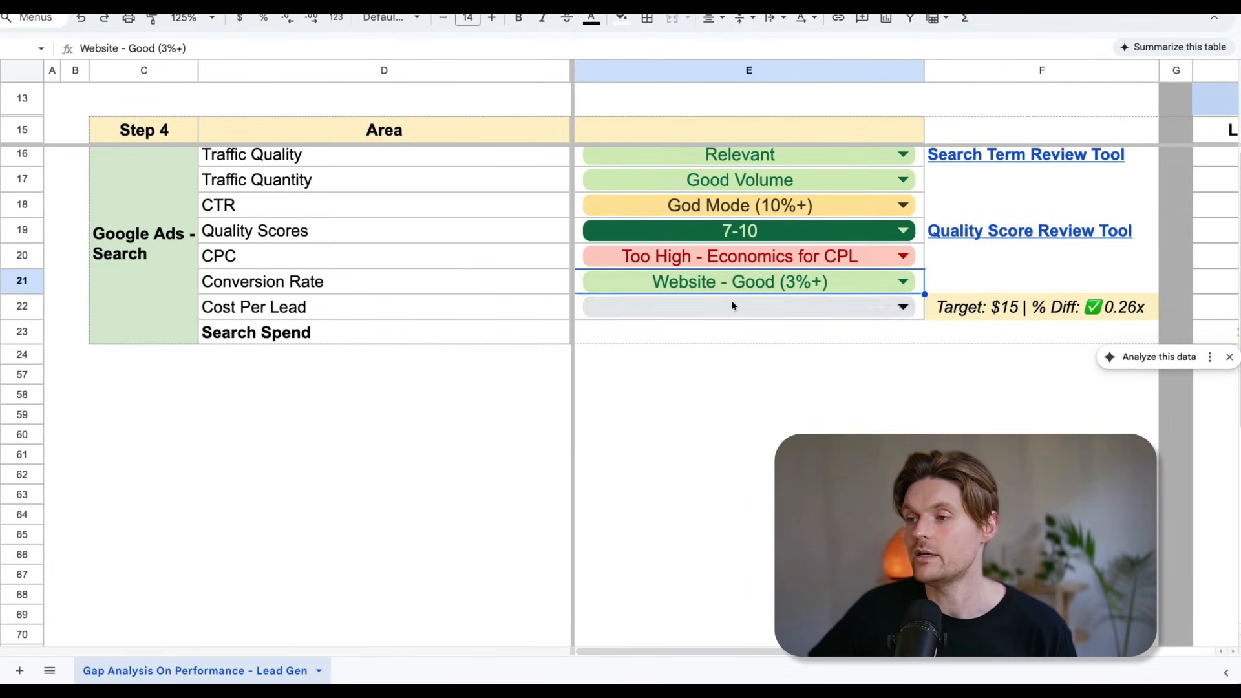
Compare the cost per lead figures from the last 7 to the last 30 days with the cost per lead target.
{"action": "scroll", "coordinate": [654, 304], "scroll_direction": "right", "scroll_amount": 2}
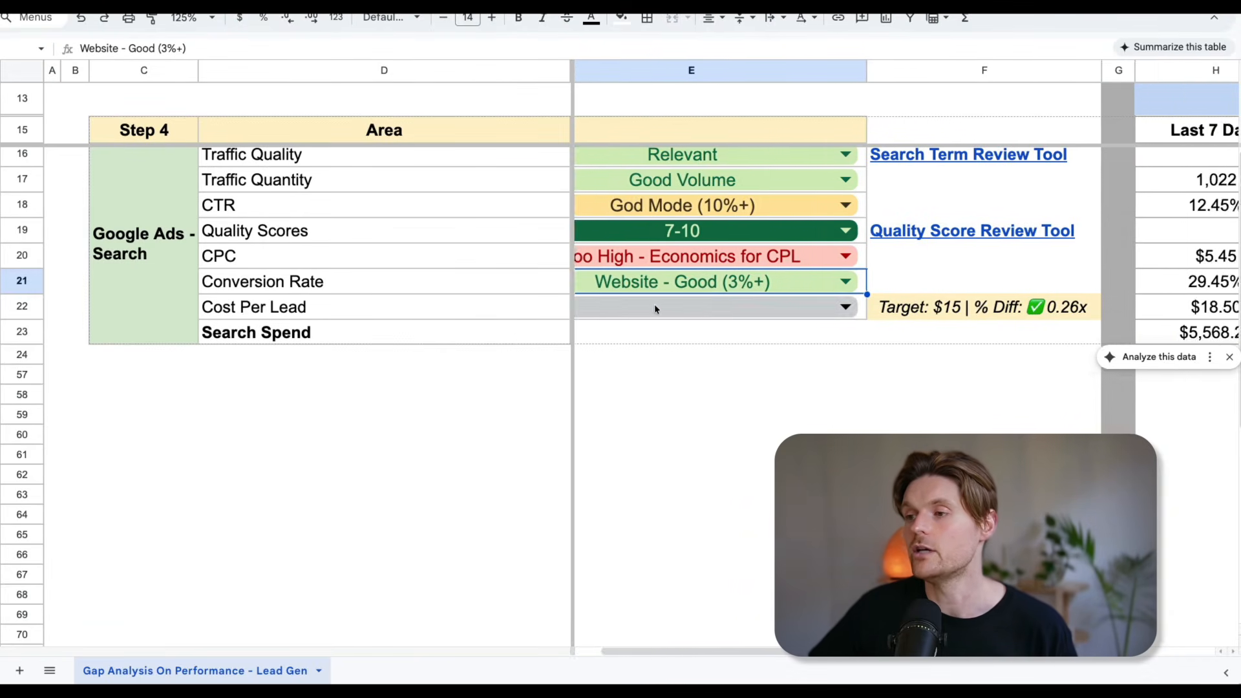
{"action": "scroll", "coordinate": [744, 300], "scroll_direction": "left", "scroll_amount": 2}
{"action": "scroll", "coordinate": [744, 300], "scroll_direction": "right", "scroll_amount": 4}
{"action": "left_click", "coordinate": [832, 318]}
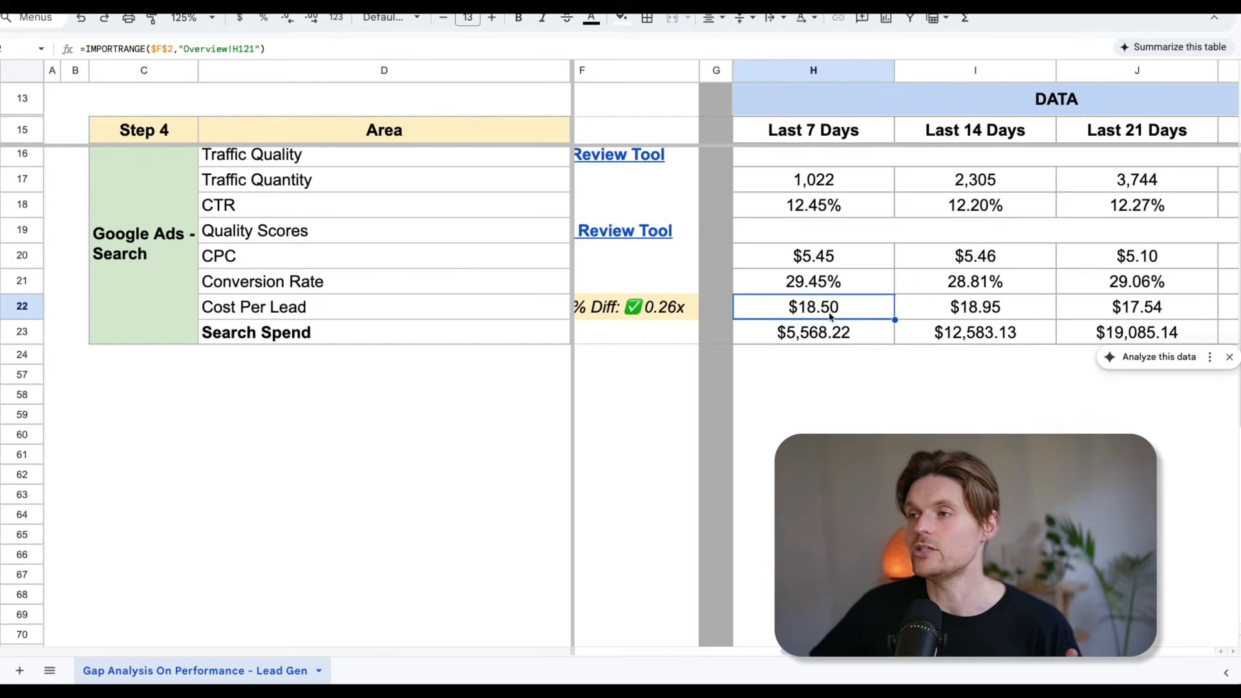
{"action": "scroll", "coordinate": [891, 310], "scroll_direction": "right", "scroll_amount": 2}
{"action": "scroll", "coordinate": [1159, 313], "scroll_direction": "right", "scroll_amount": 1}
{"action": "scroll", "coordinate": [717, 315], "scroll_direction": "left", "scroll_amount": 2}
{"action": "scroll", "coordinate": [905, 307], "scroll_direction": "right", "scroll_amount": 1}
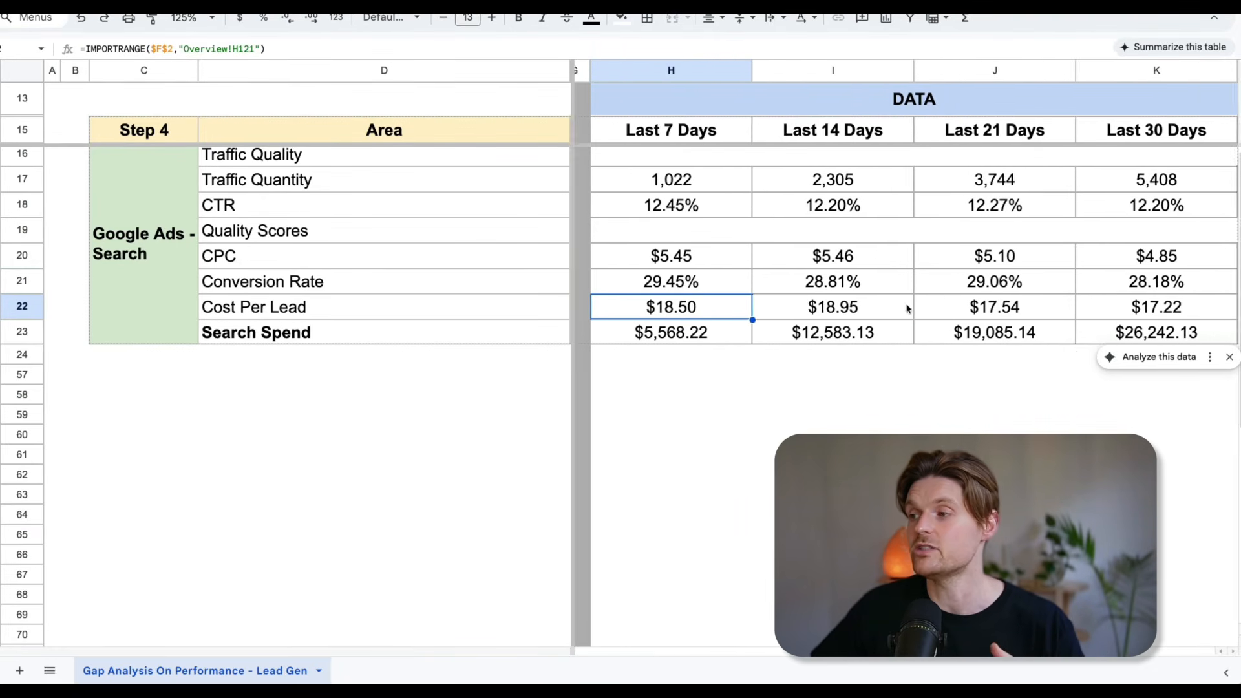
{"action": "scroll", "coordinate": [1017, 304], "scroll_direction": "left", "scroll_amount": 8}
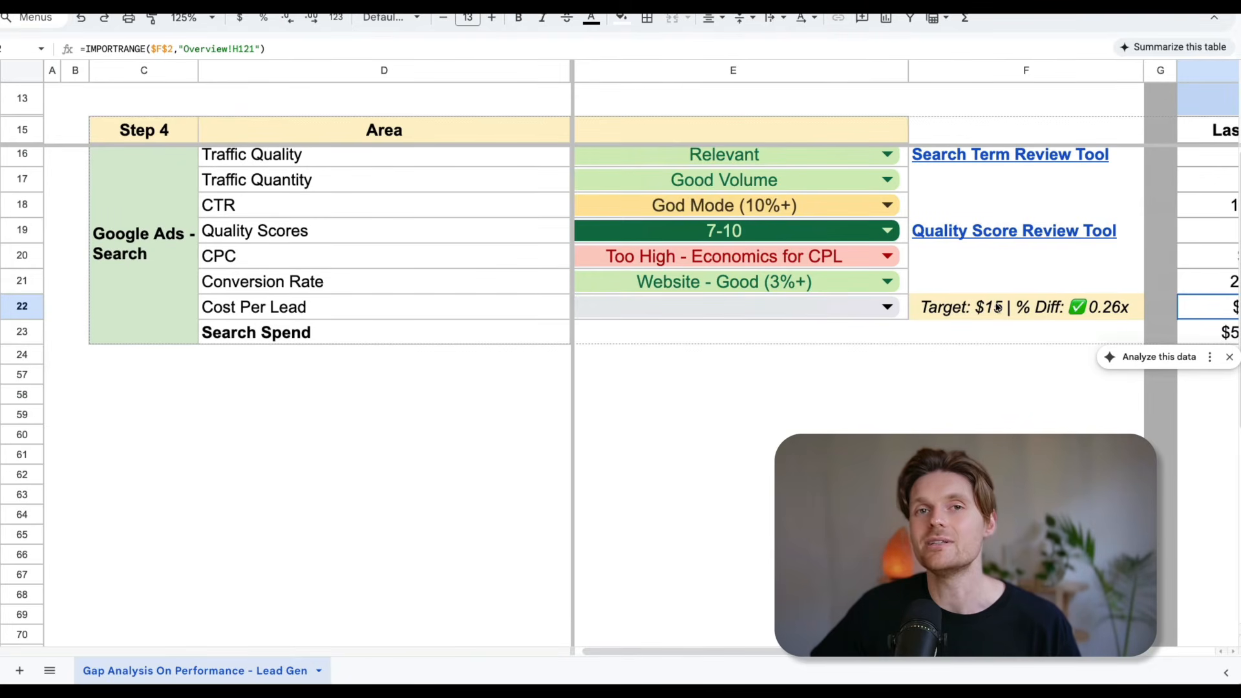
{"action": "scroll", "coordinate": [988, 309], "scroll_direction": "right", "scroll_amount": 2}
{"action": "scroll", "coordinate": [970, 310], "scroll_direction": "left", "scroll_amount": 2}
{"action": "scroll", "coordinate": [970, 310], "scroll_direction": "left", "scroll_amount": 1}
Try each Cost Per Lead rating in turn: -20% on KPI, Hitting KPI and Too High +20% over KPI.
{"action": "left_click", "coordinate": [909, 308]}
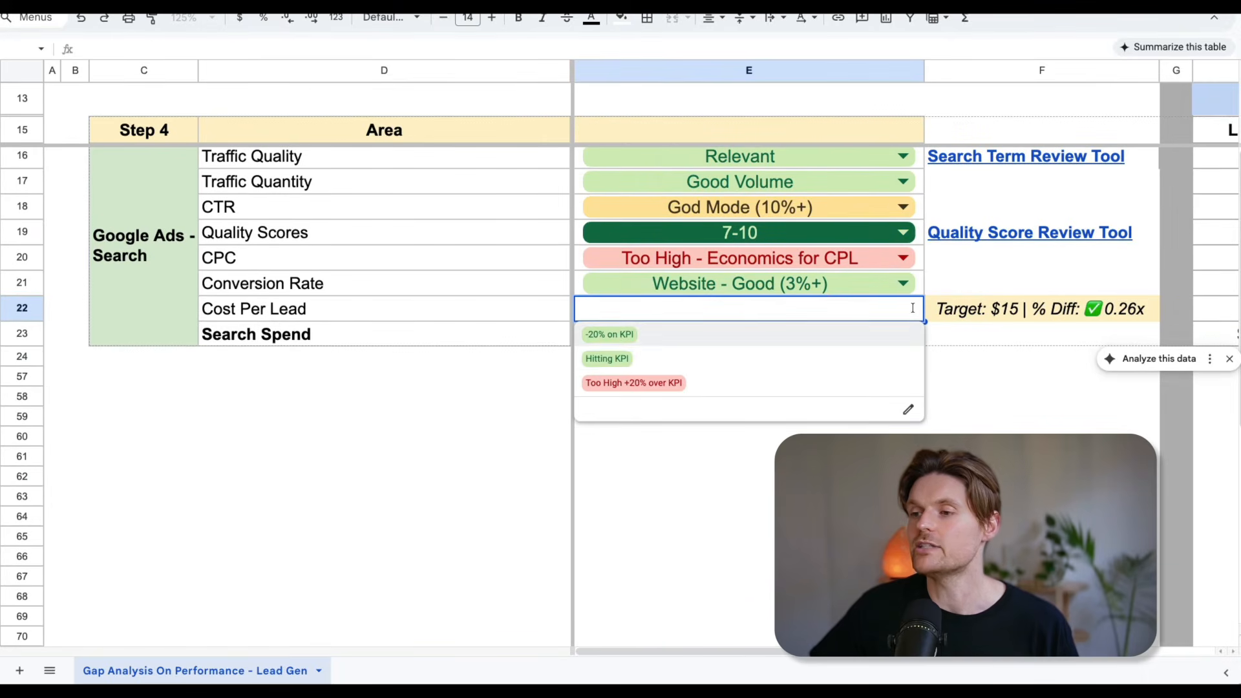
{"action": "left_click", "coordinate": [615, 341]}
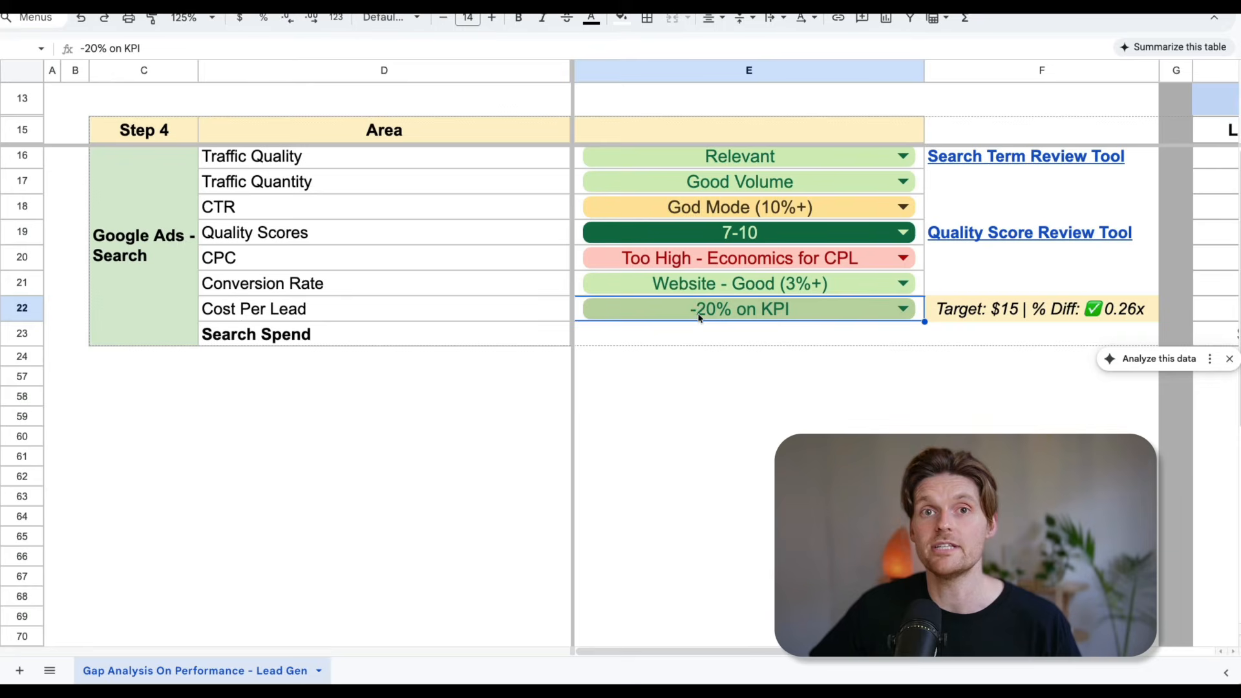
{"action": "left_click", "coordinate": [852, 318]}
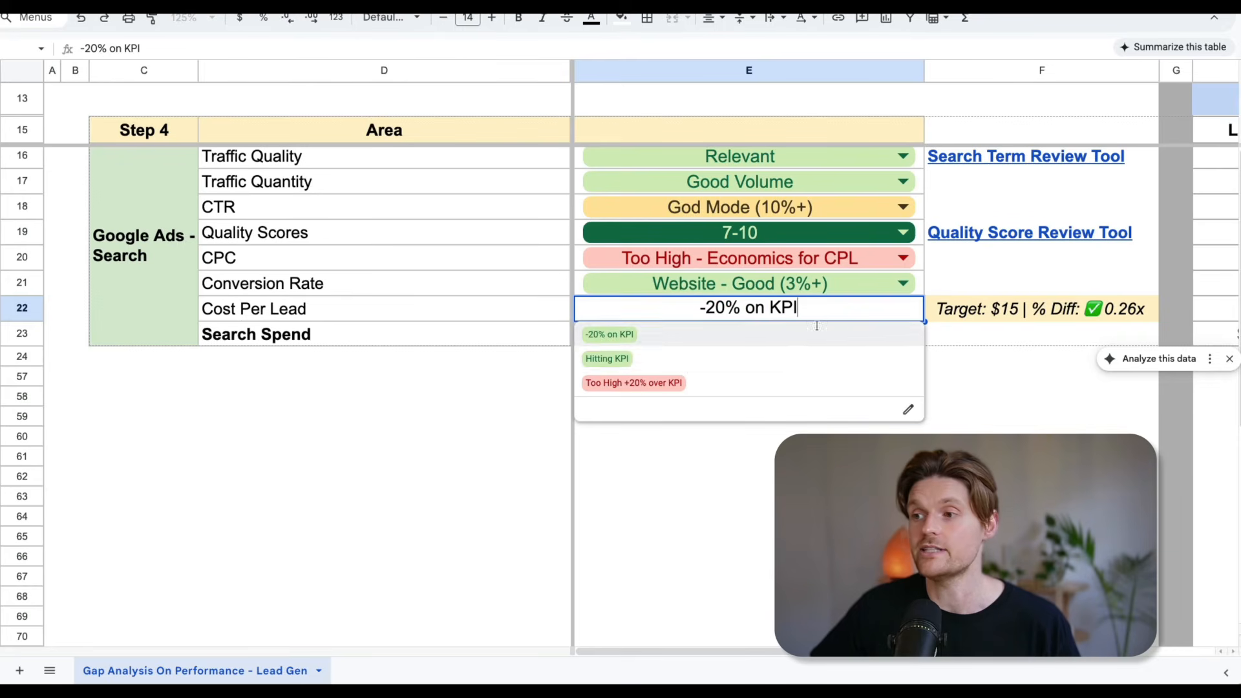
{"action": "left_click", "coordinate": [686, 368]}
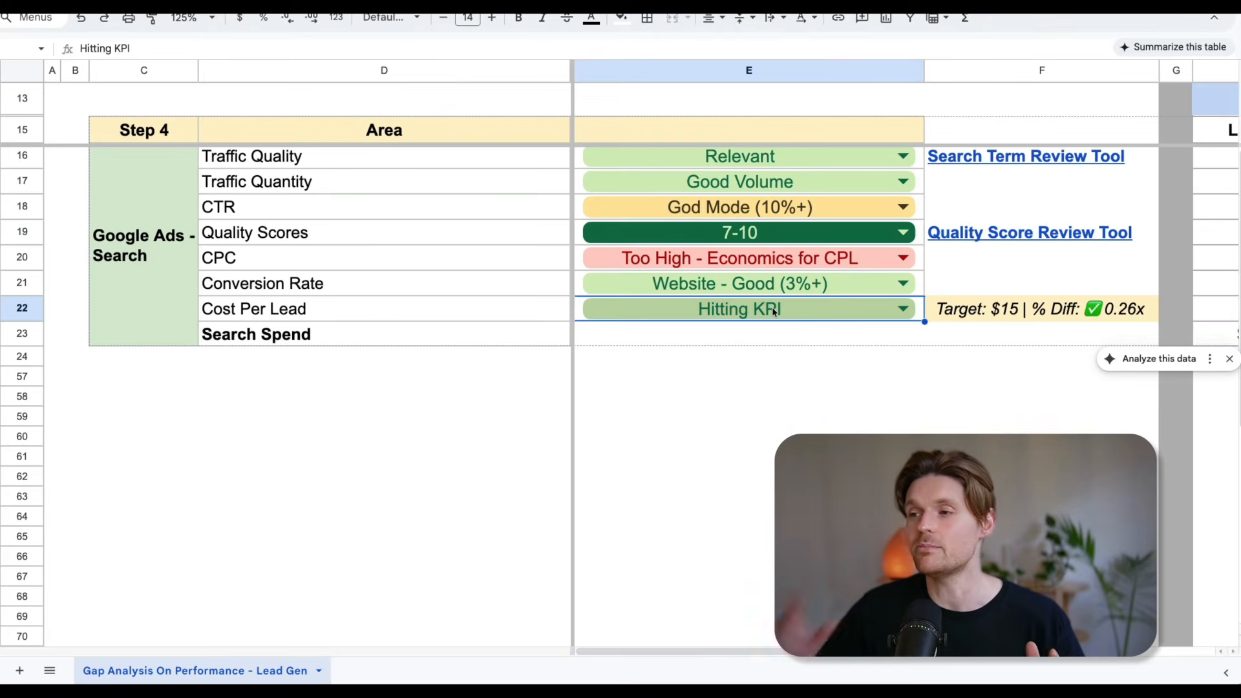
{"action": "double_click", "coordinate": [774, 312]}
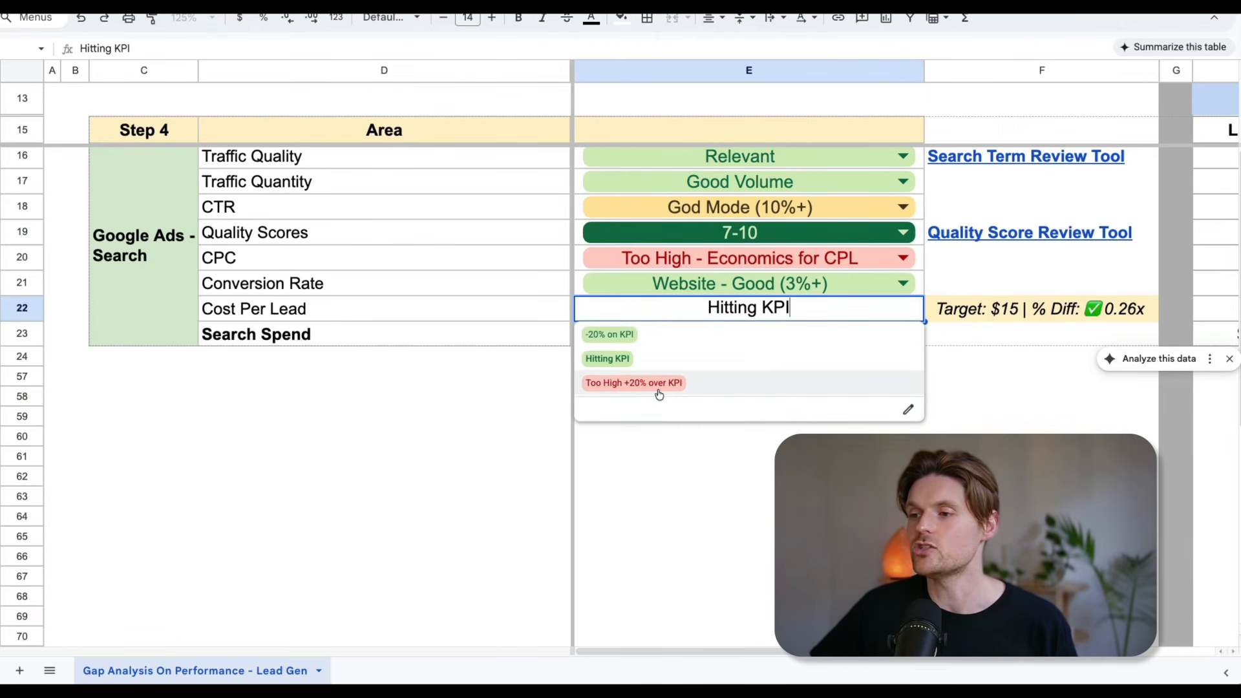
{"action": "left_click", "coordinate": [632, 383]}
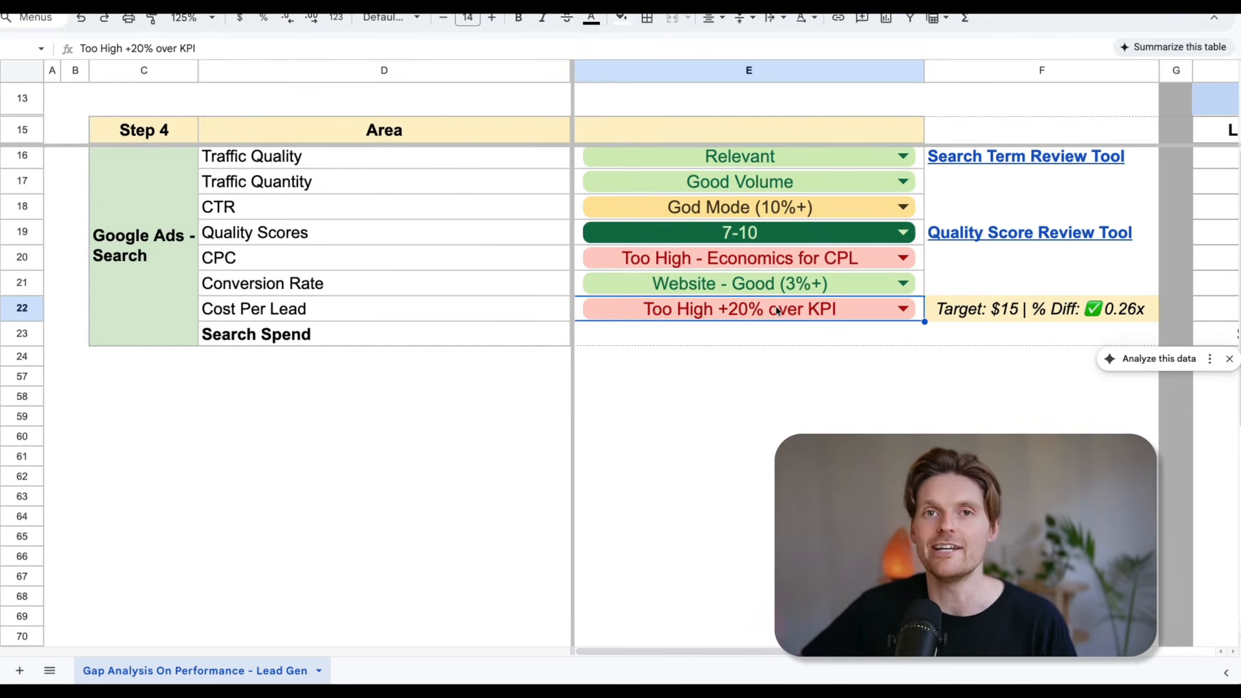
Rate Cost Per Lead as Hitting KPI and check it against the target and the period data.
{"action": "left_click", "coordinate": [778, 311]}
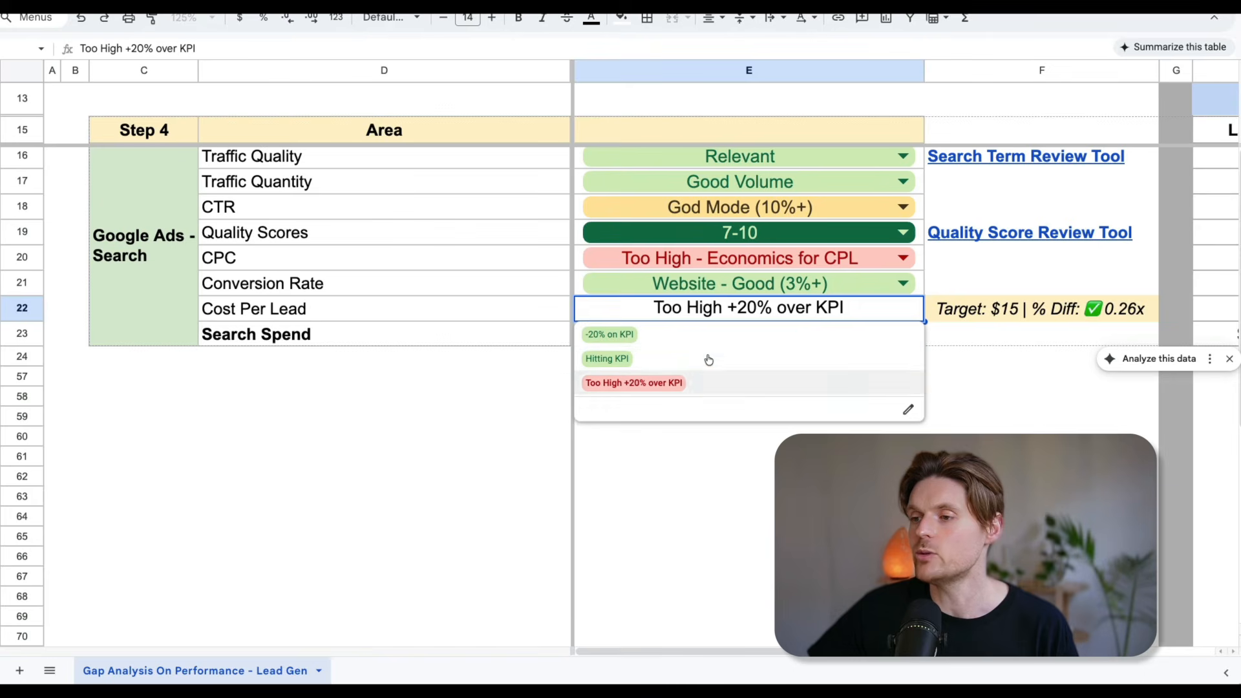
{"action": "left_click", "coordinate": [649, 359]}
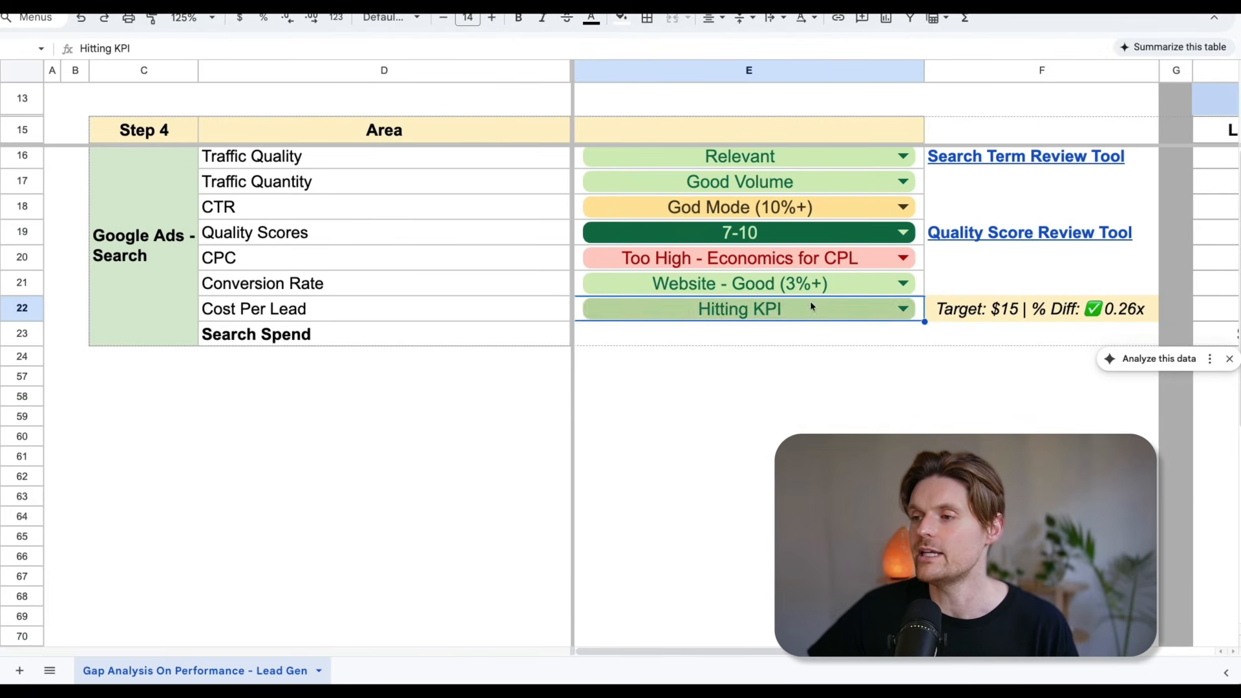
{"action": "scroll", "coordinate": [799, 309], "scroll_direction": "right", "scroll_amount": 6}
{"action": "scroll", "coordinate": [771, 310], "scroll_direction": "left", "scroll_amount": 4}
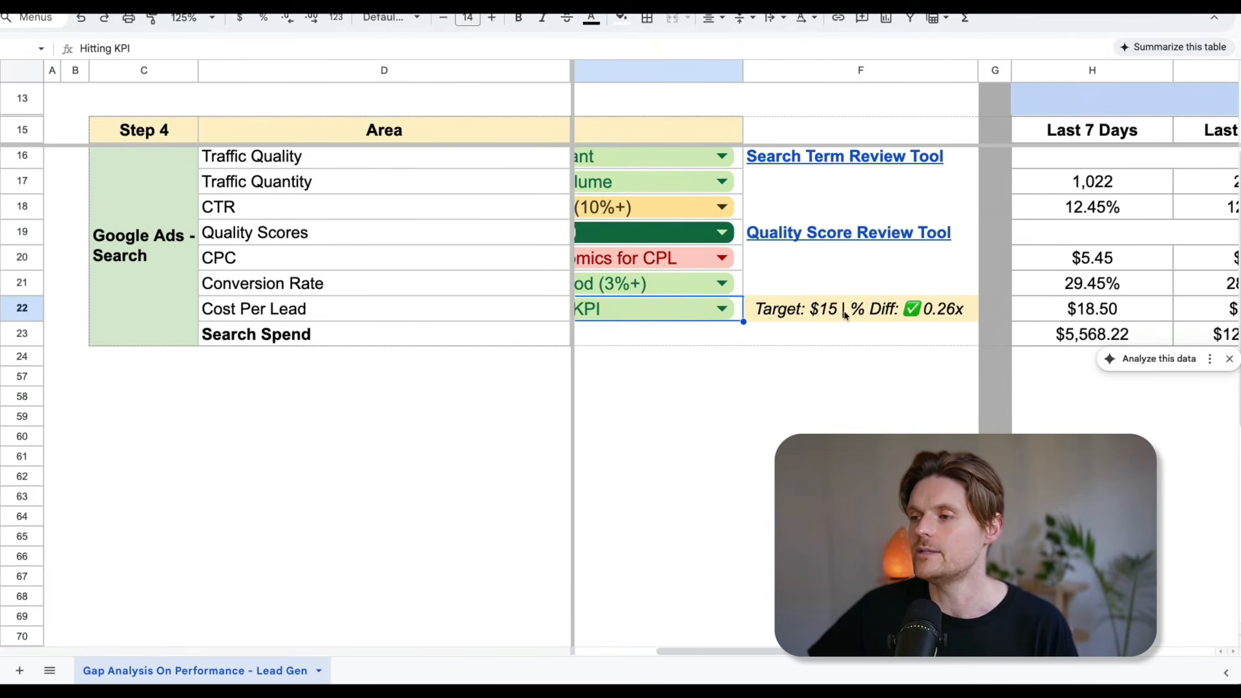
{"action": "scroll", "coordinate": [801, 307], "scroll_direction": "left", "scroll_amount": 4}
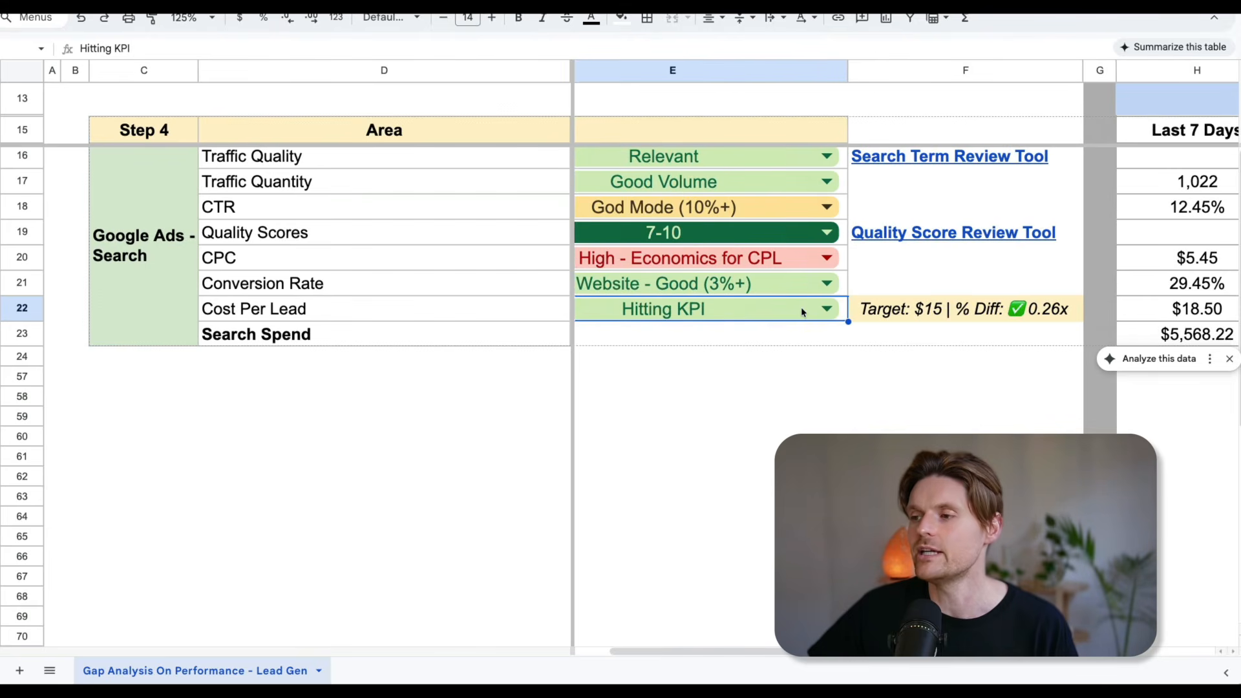
{"action": "scroll", "coordinate": [801, 308], "scroll_direction": "right", "scroll_amount": 4}
{"action": "scroll", "coordinate": [803, 311], "scroll_direction": "right", "scroll_amount": 2}
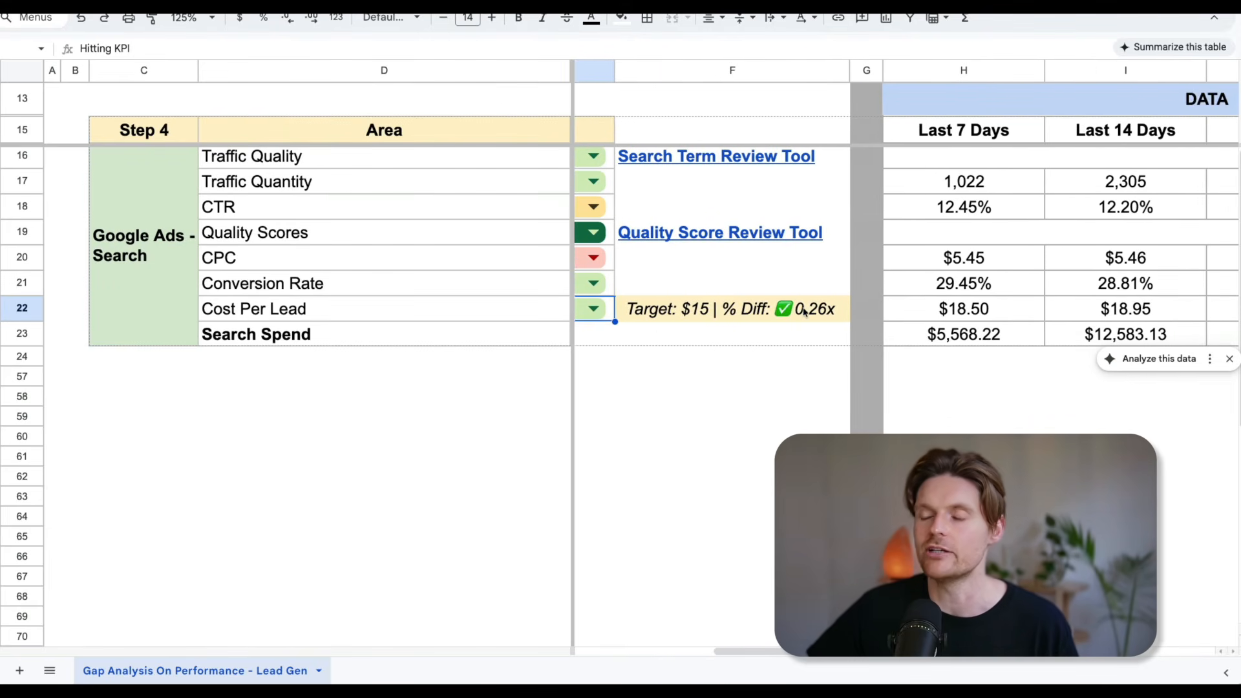
{"action": "scroll", "coordinate": [803, 311], "scroll_direction": "left", "scroll_amount": 4}
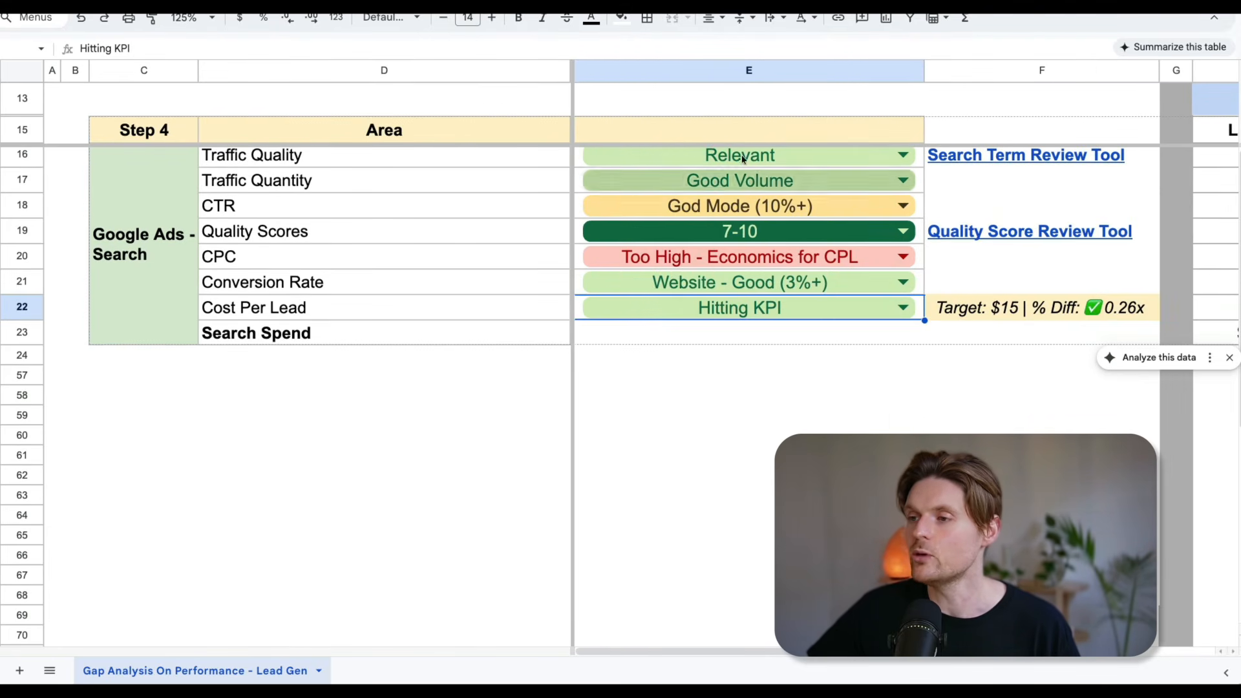
Select the whole CPC row and examine its values across the reporting periods.
{"action": "scroll", "coordinate": [711, 157], "scroll_direction": "up", "scroll_amount": 1}
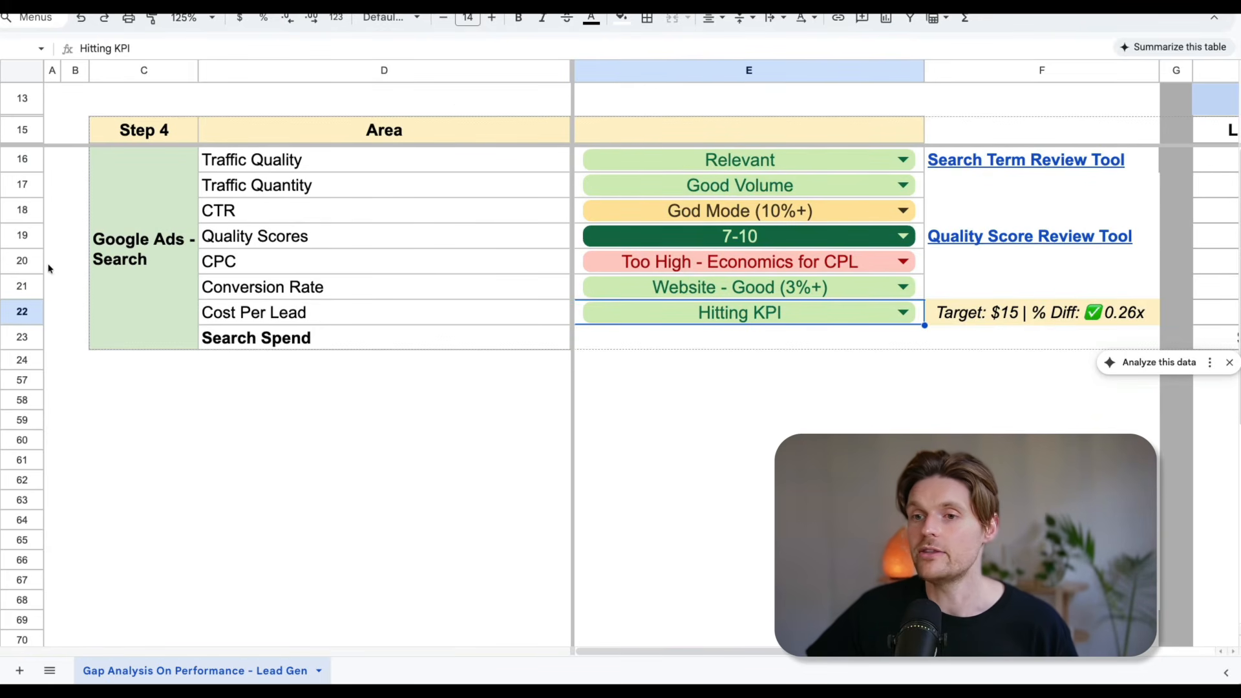
{"action": "left_click", "coordinate": [25, 261]}
{"action": "scroll", "coordinate": [297, 259], "scroll_direction": "right", "scroll_amount": 10}
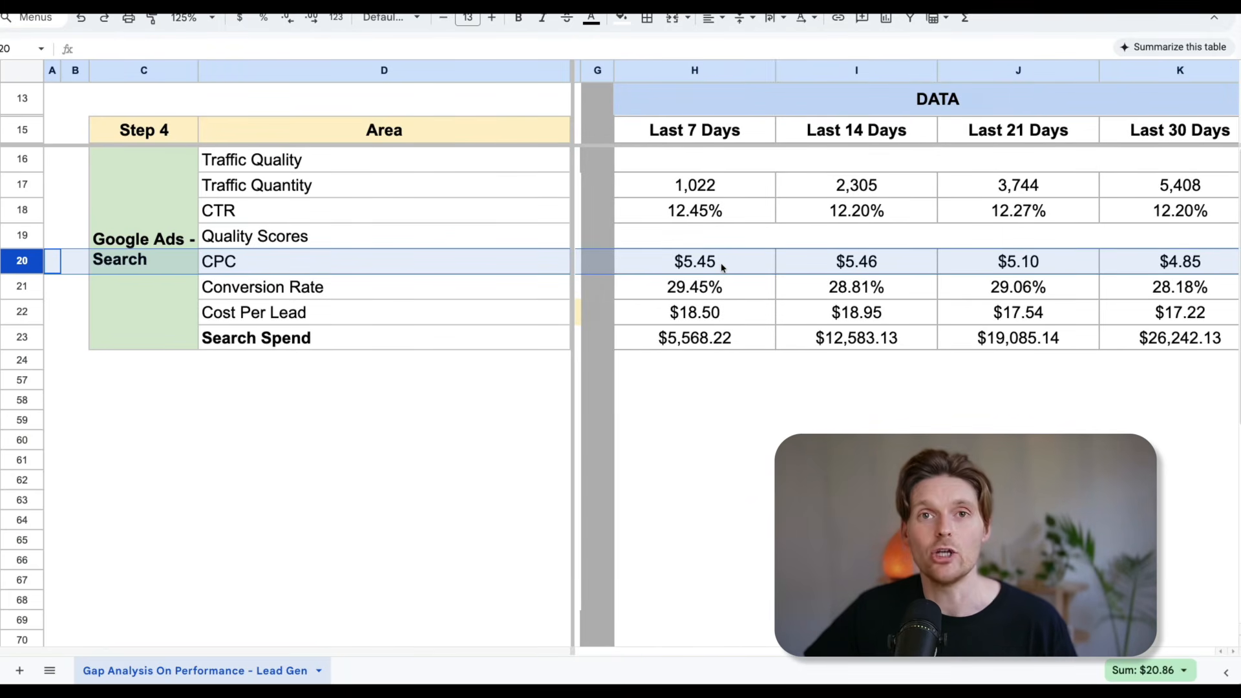
{"action": "scroll", "coordinate": [722, 267], "scroll_direction": "right", "scroll_amount": 4}
{"action": "scroll", "coordinate": [722, 267], "scroll_direction": "right", "scroll_amount": 1}
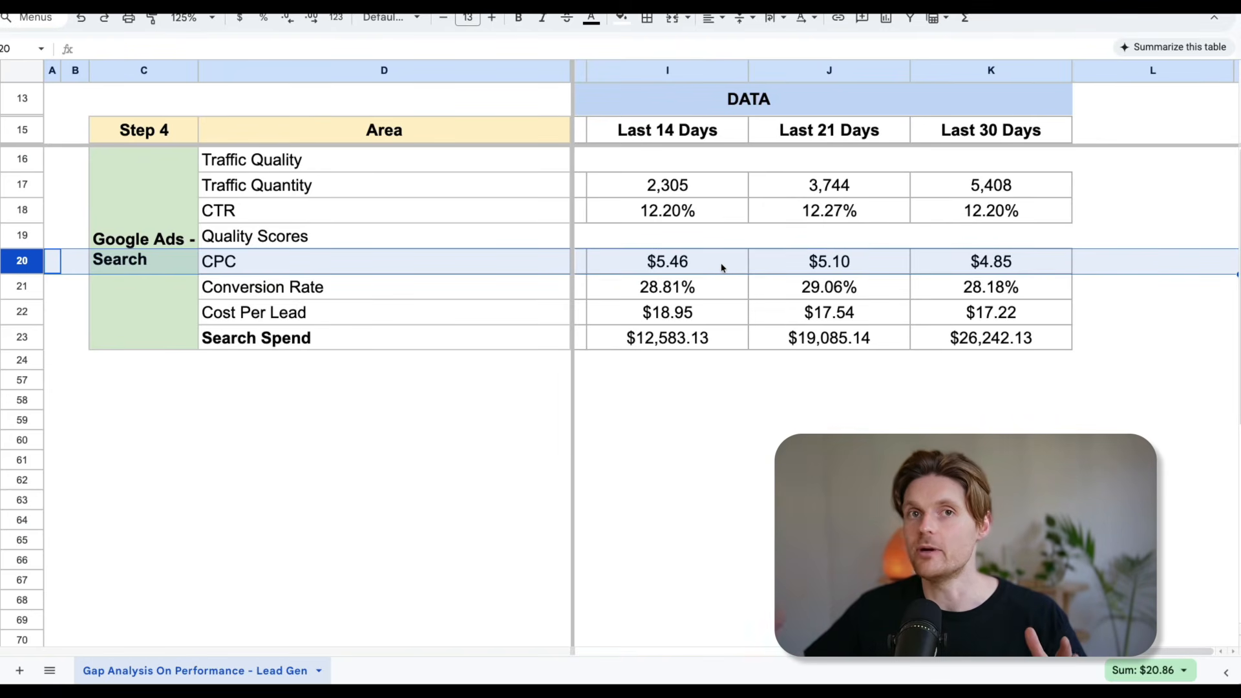
{"action": "scroll", "coordinate": [722, 267], "scroll_direction": "left", "scroll_amount": 3}
{"action": "scroll", "coordinate": [722, 266], "scroll_direction": "left", "scroll_amount": 3}
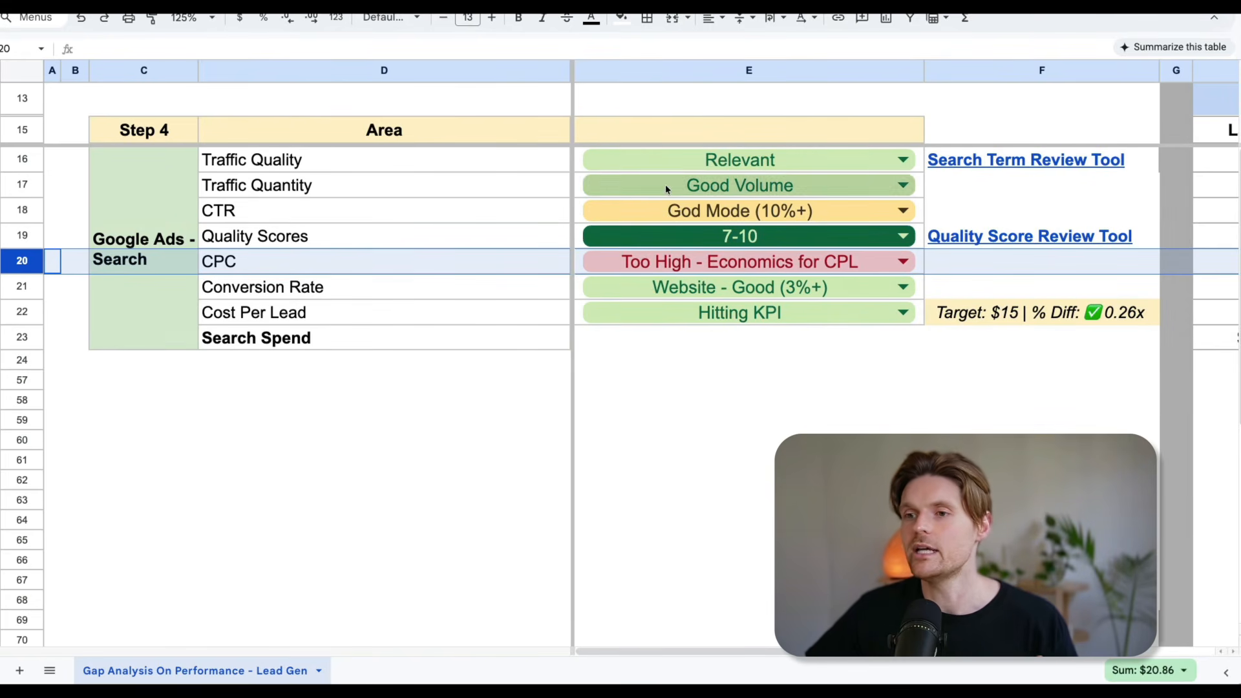
Rate Traffic Quality as Not Relevant and Conversion Rate as Landing Page - Good (5%+), after trying Landing Page - Low (Under 5%).
{"action": "left_click", "coordinate": [866, 162]}
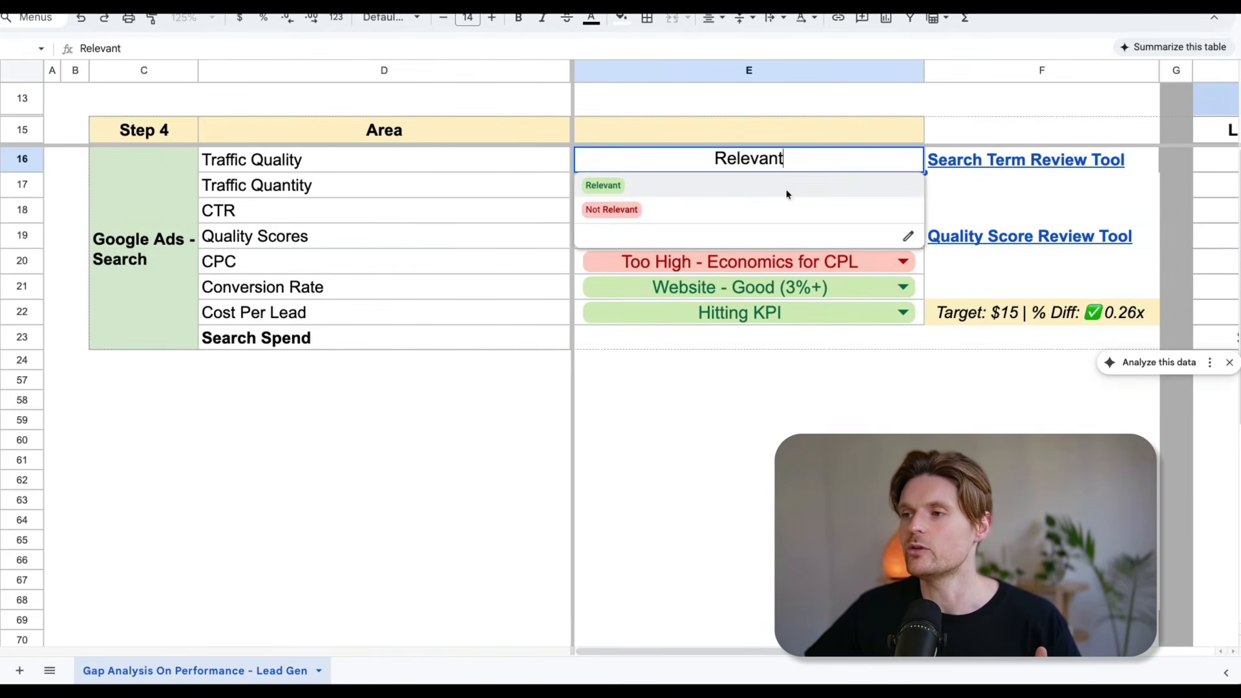
{"action": "left_click", "coordinate": [646, 207]}
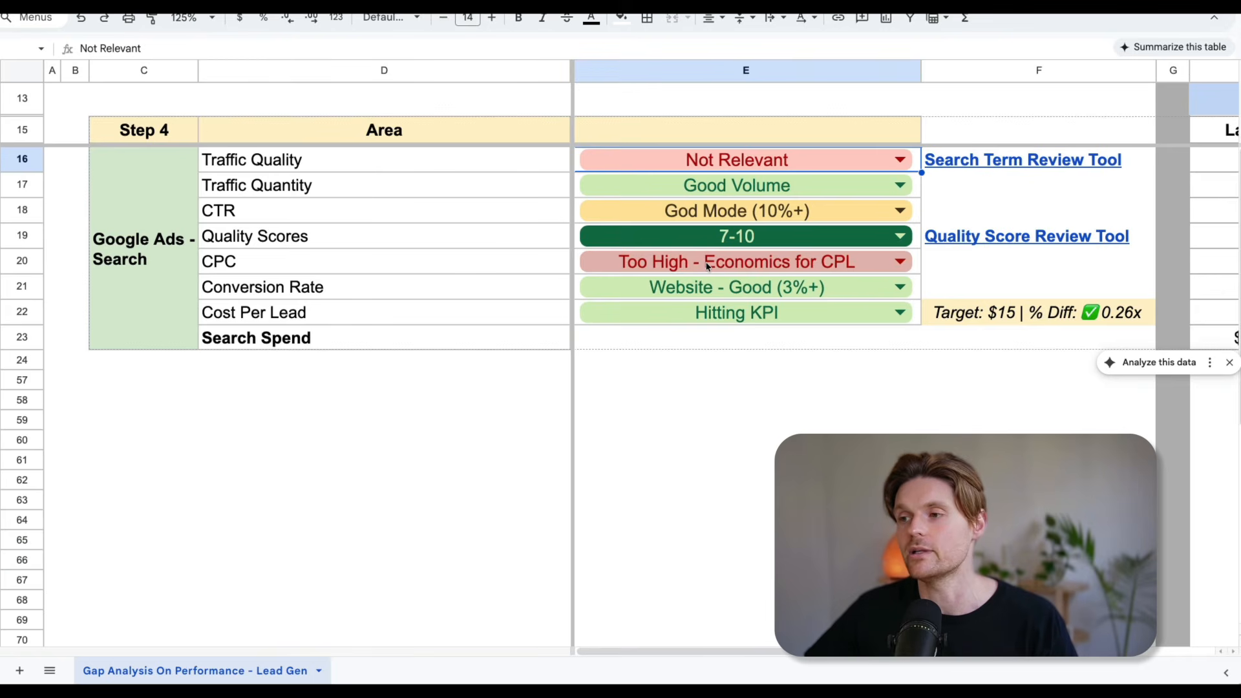
{"action": "left_click", "coordinate": [810, 289]}
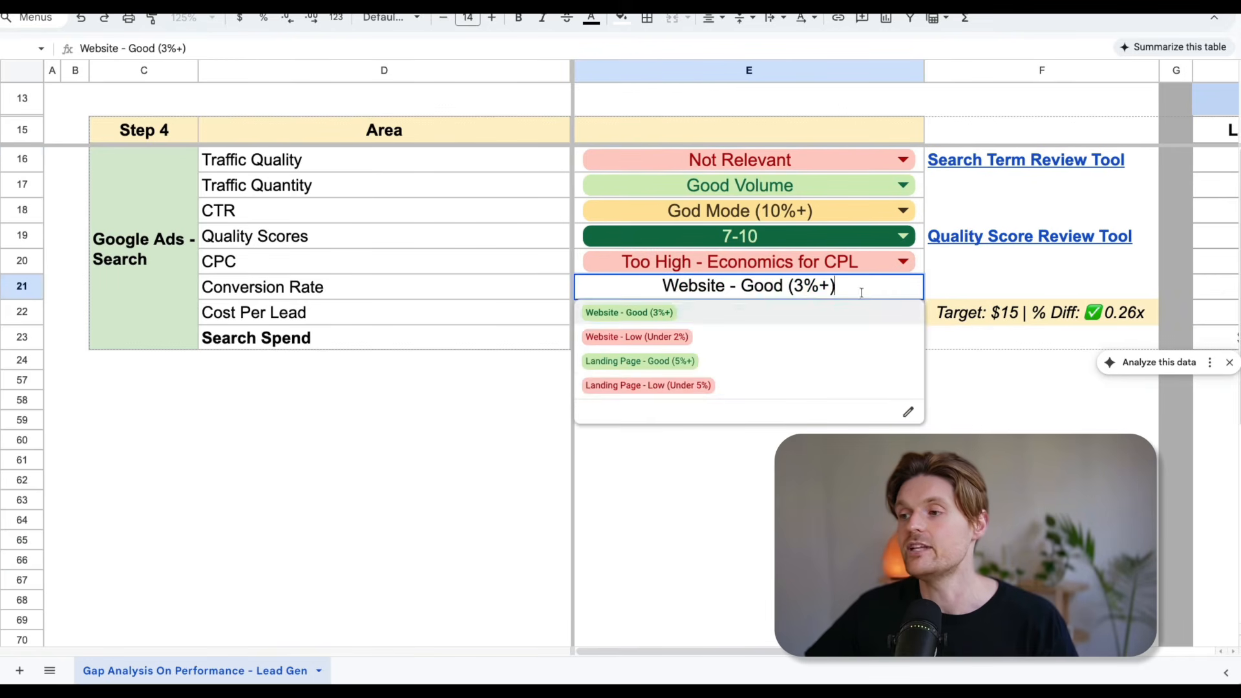
{"action": "left_click", "coordinate": [704, 386]}
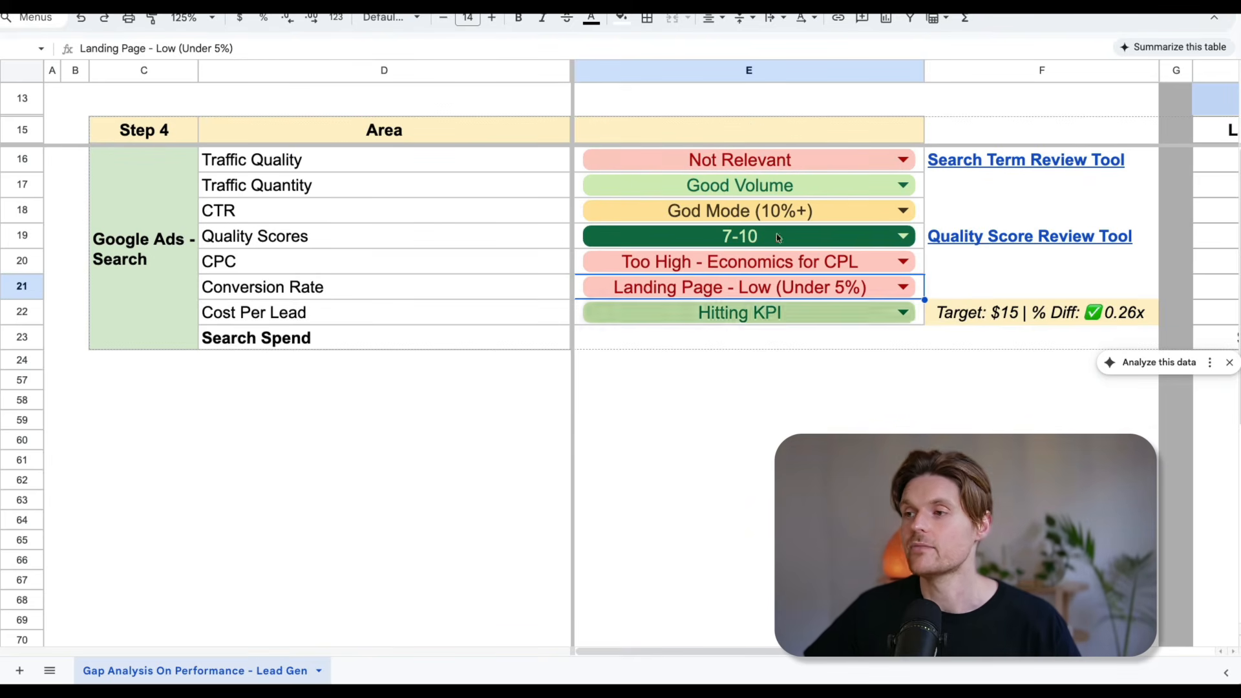
{"action": "double_click", "coordinate": [782, 287]}
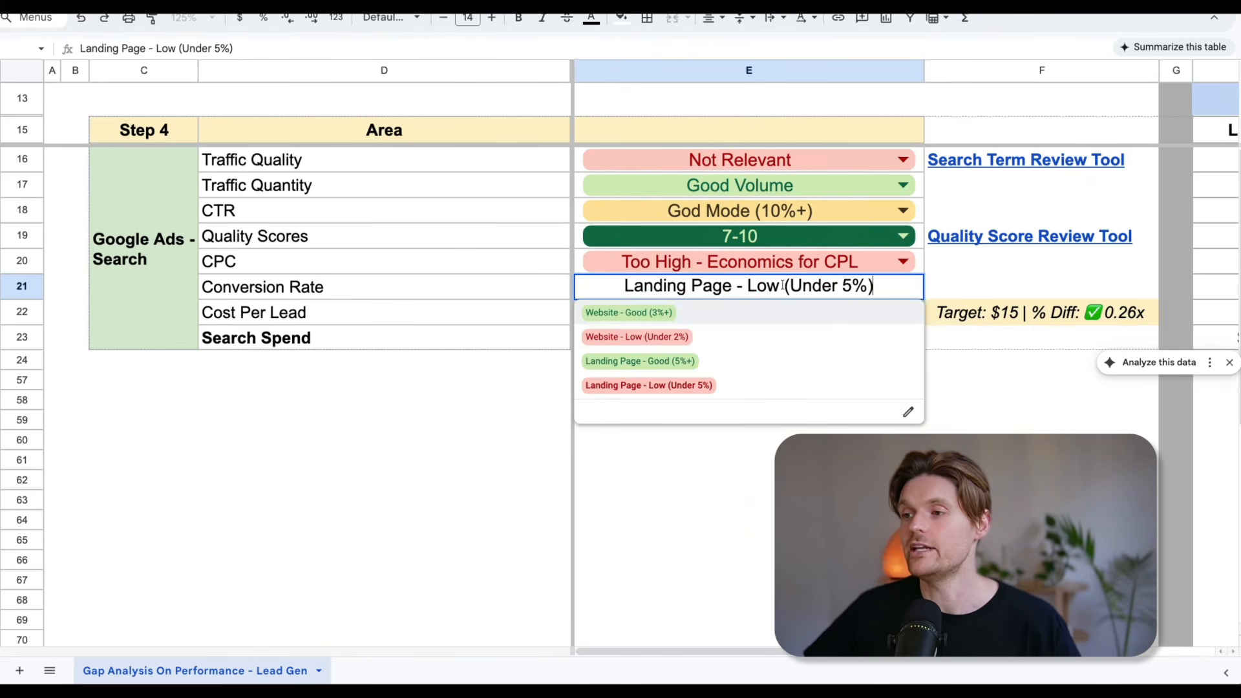
{"action": "left_click", "coordinate": [740, 360]}
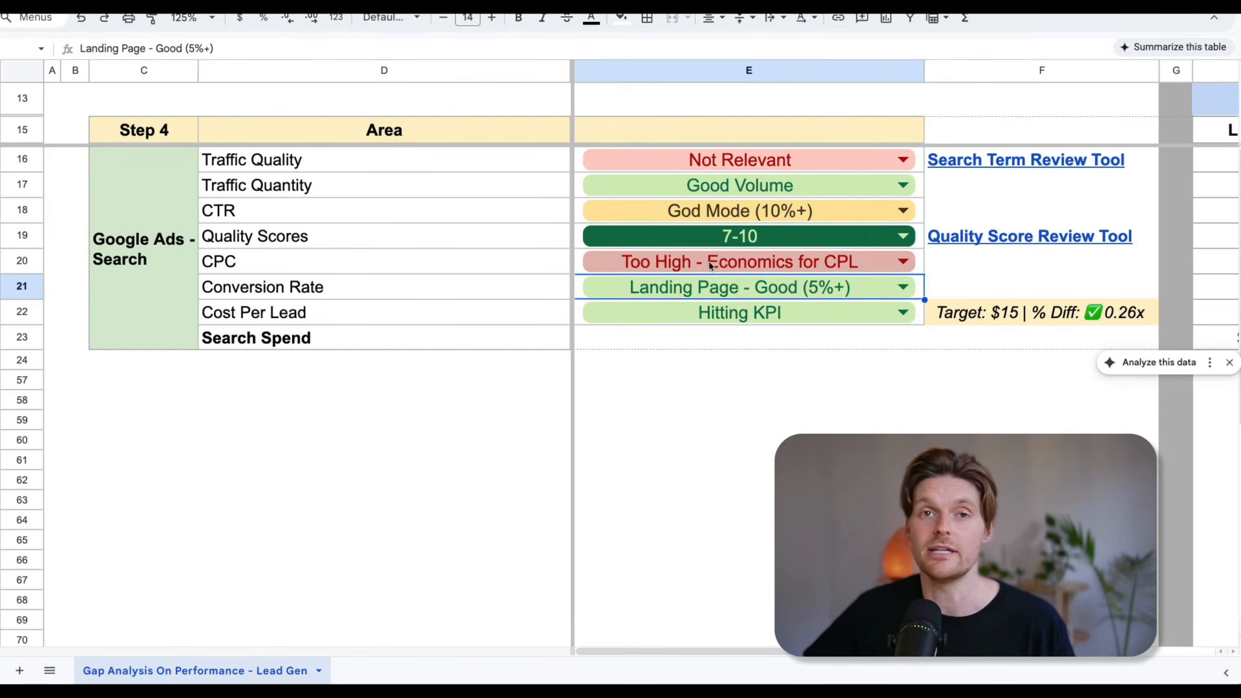
Check the conversion rate for the last 7 days and the cost per lead target against the reporting data.
{"action": "scroll", "coordinate": [709, 264], "scroll_direction": "down", "scroll_amount": 1}
{"action": "scroll", "coordinate": [709, 264], "scroll_direction": "right", "scroll_amount": 10}
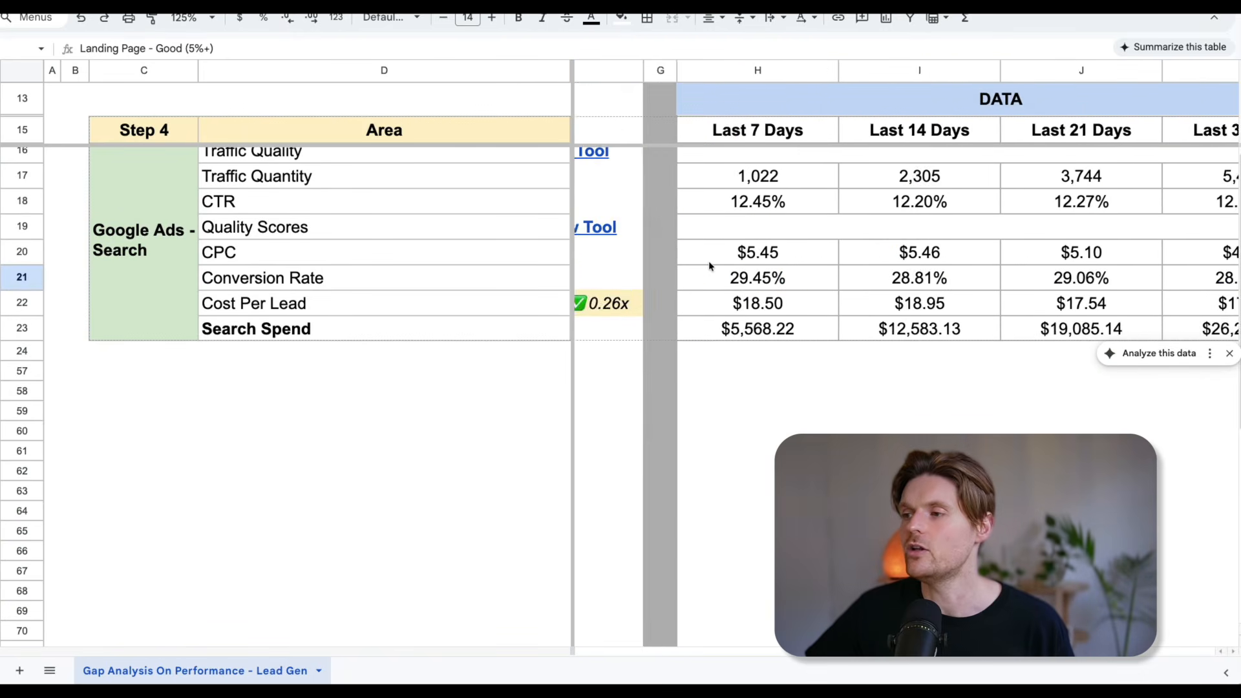
{"action": "left_click", "coordinate": [711, 281]}
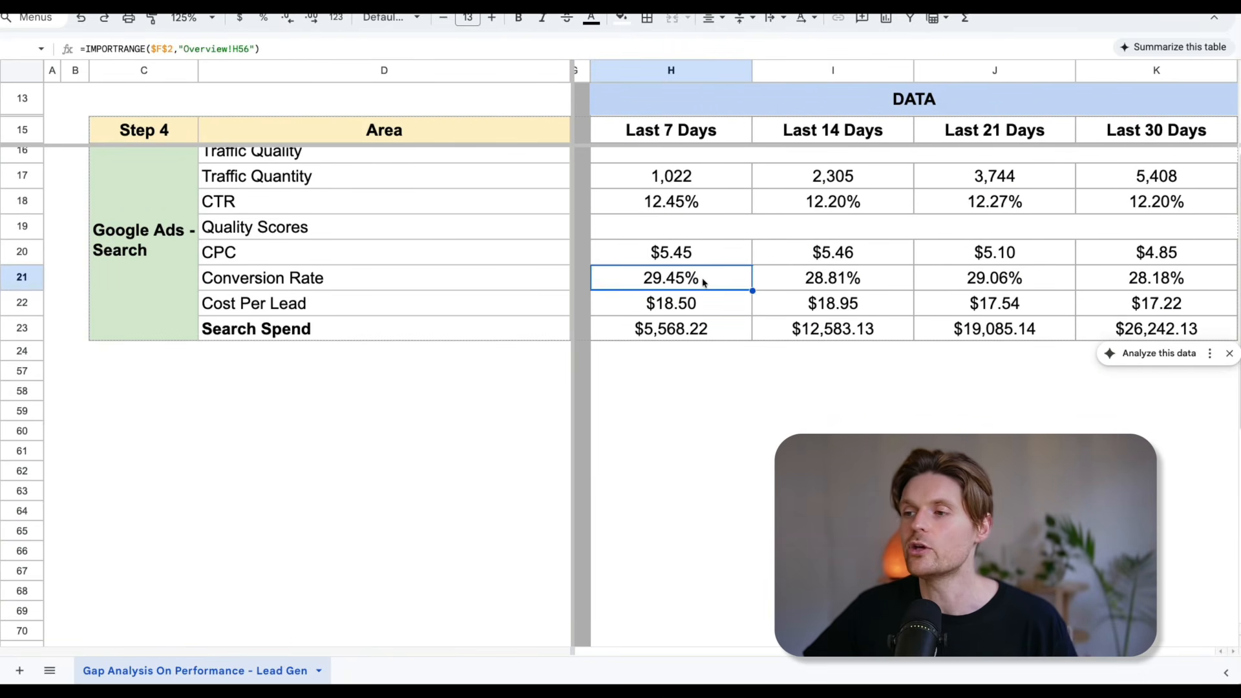
{"action": "scroll", "coordinate": [711, 281], "scroll_direction": "left", "scroll_amount": 5}
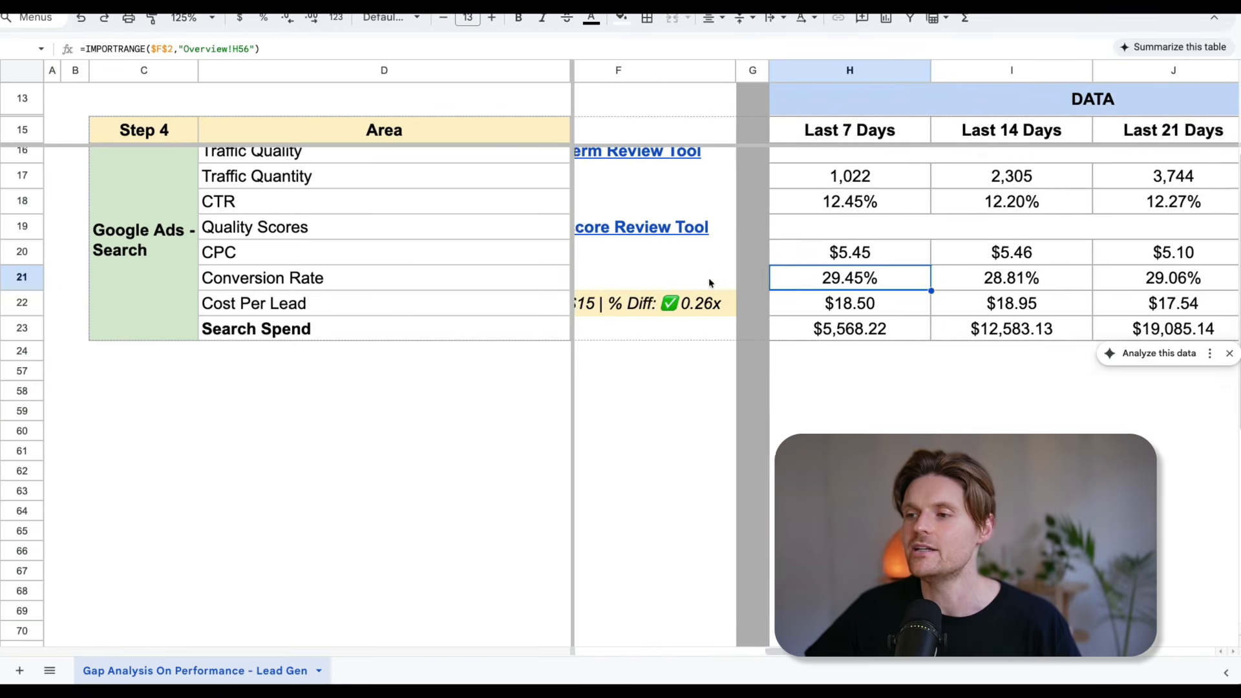
{"action": "left_click", "coordinate": [697, 308]}
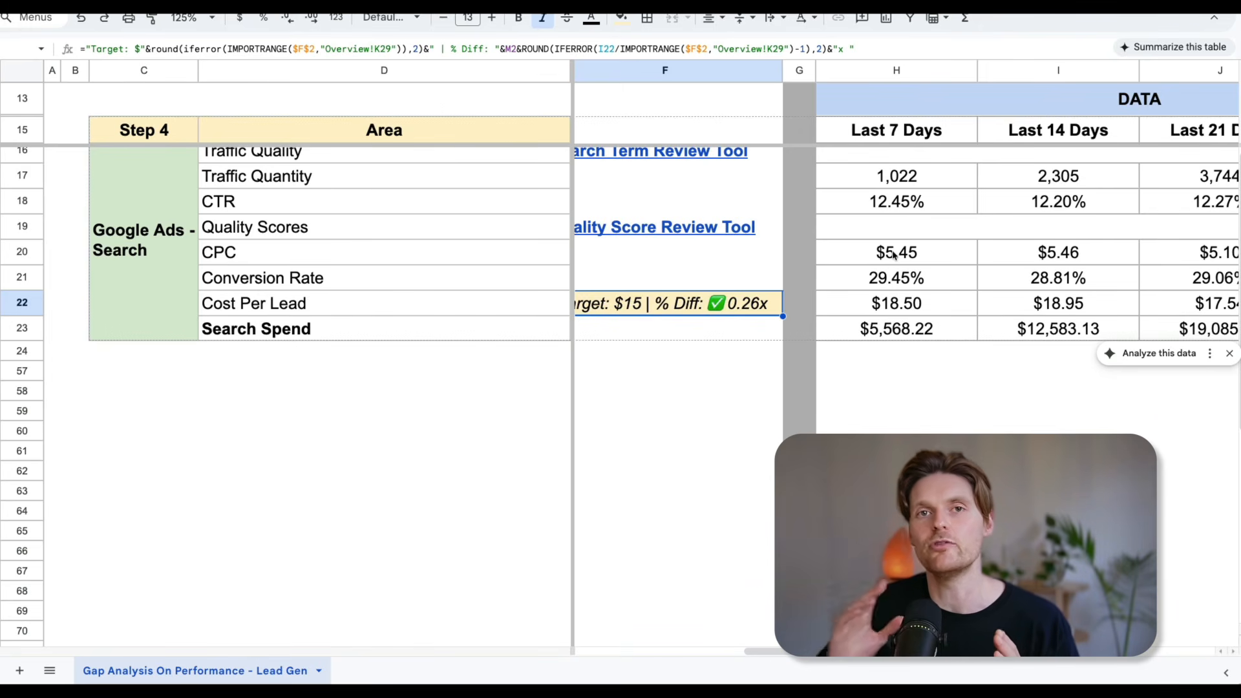
{"action": "scroll", "coordinate": [878, 252], "scroll_direction": "left", "scroll_amount": 5}
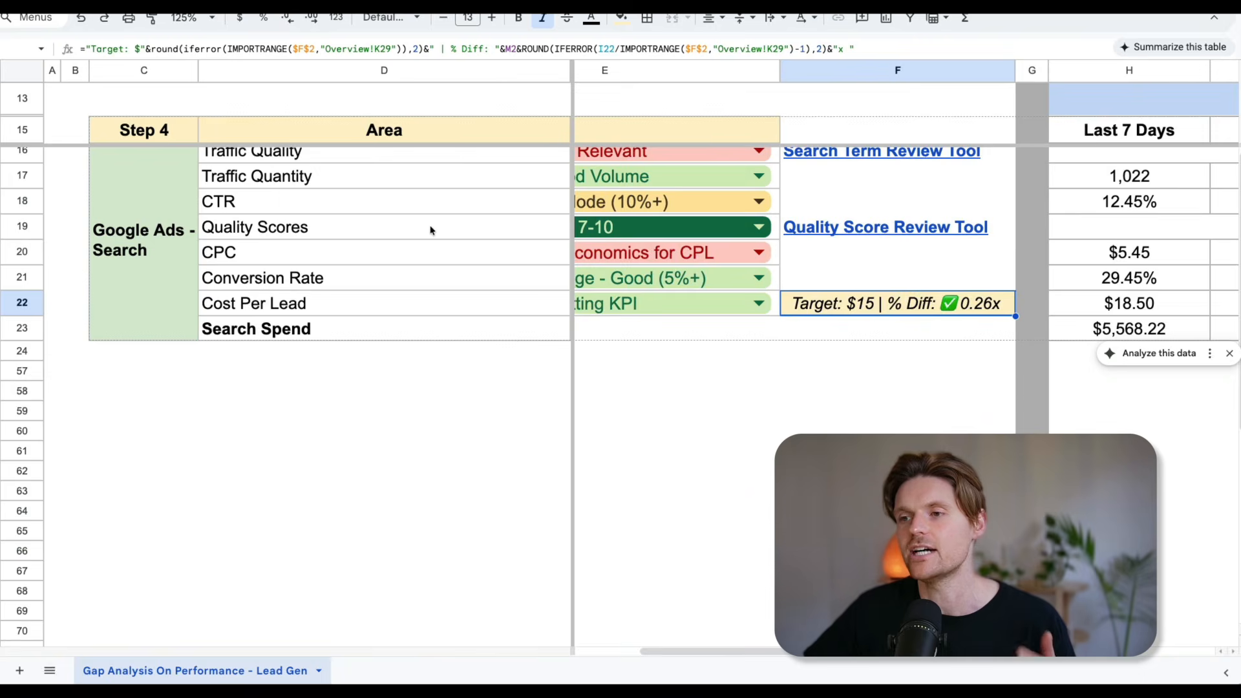
{"action": "scroll", "coordinate": [429, 230], "scroll_direction": "up", "scroll_amount": 1}
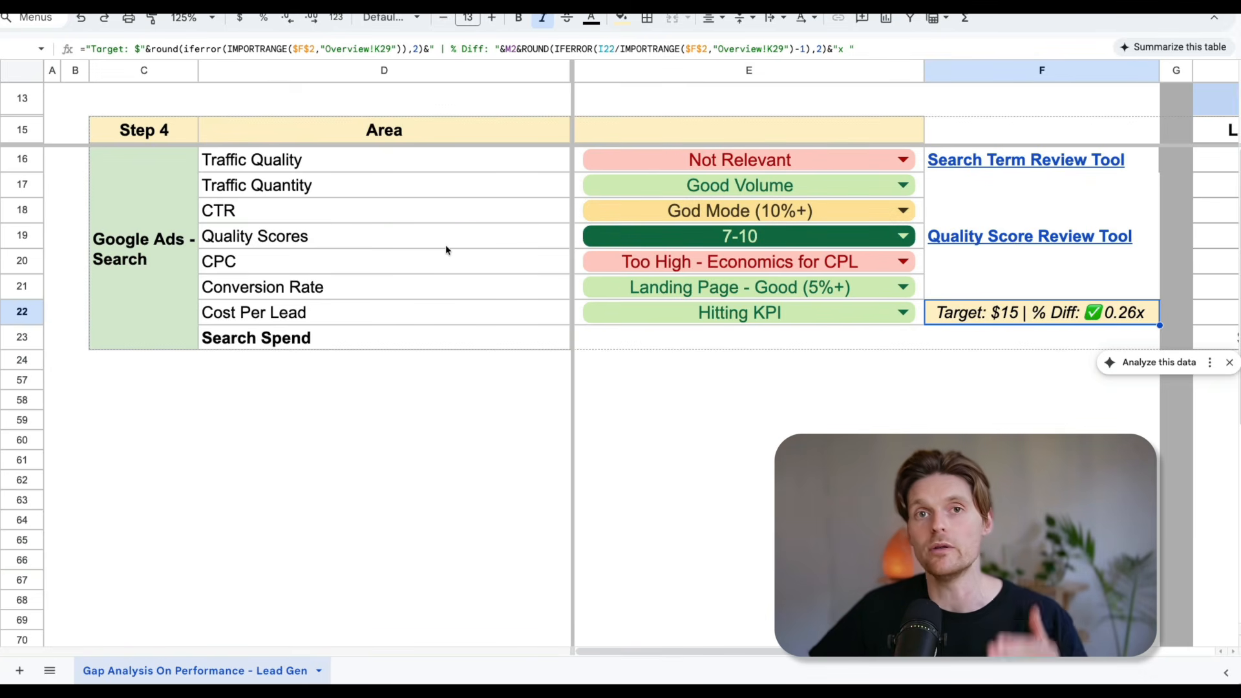
Review the areas from Traffic Quality to CPC, the rating options for Conversion Rate, and the Cost Per Lead area.
{"action": "left_click_drag", "start_coordinate": [285, 160], "coordinate": [307, 256]}
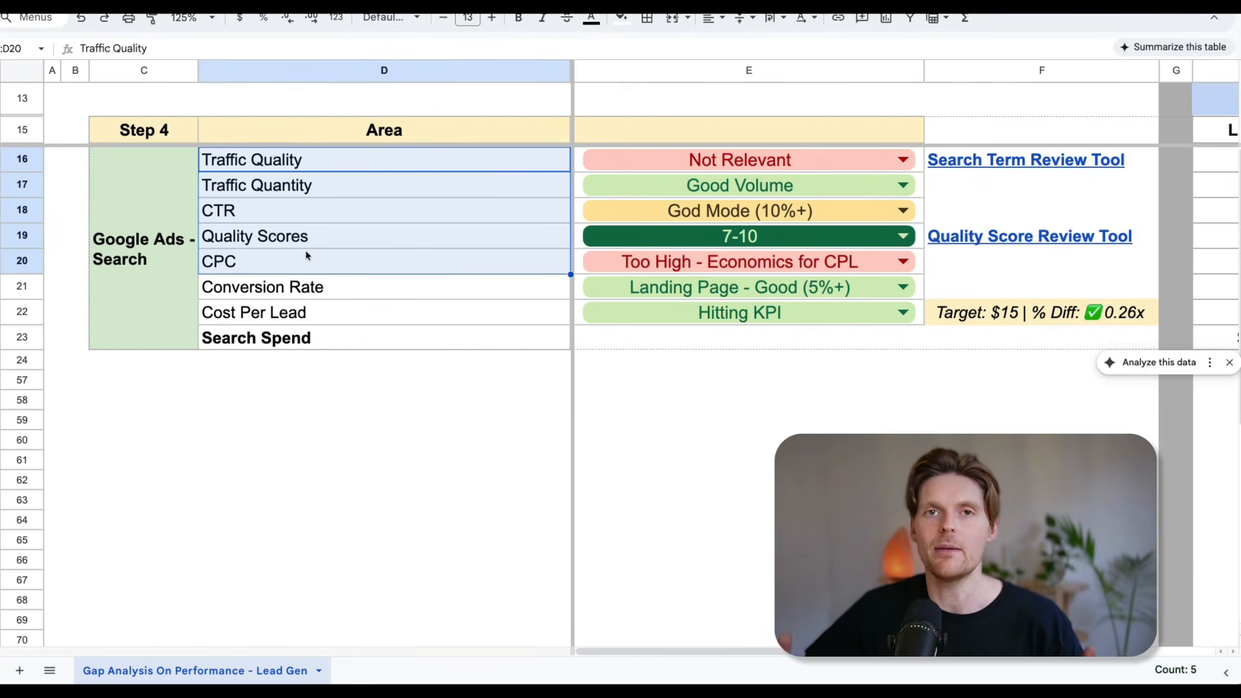
{"action": "left_click_drag", "start_coordinate": [288, 285], "coordinate": [653, 289]}
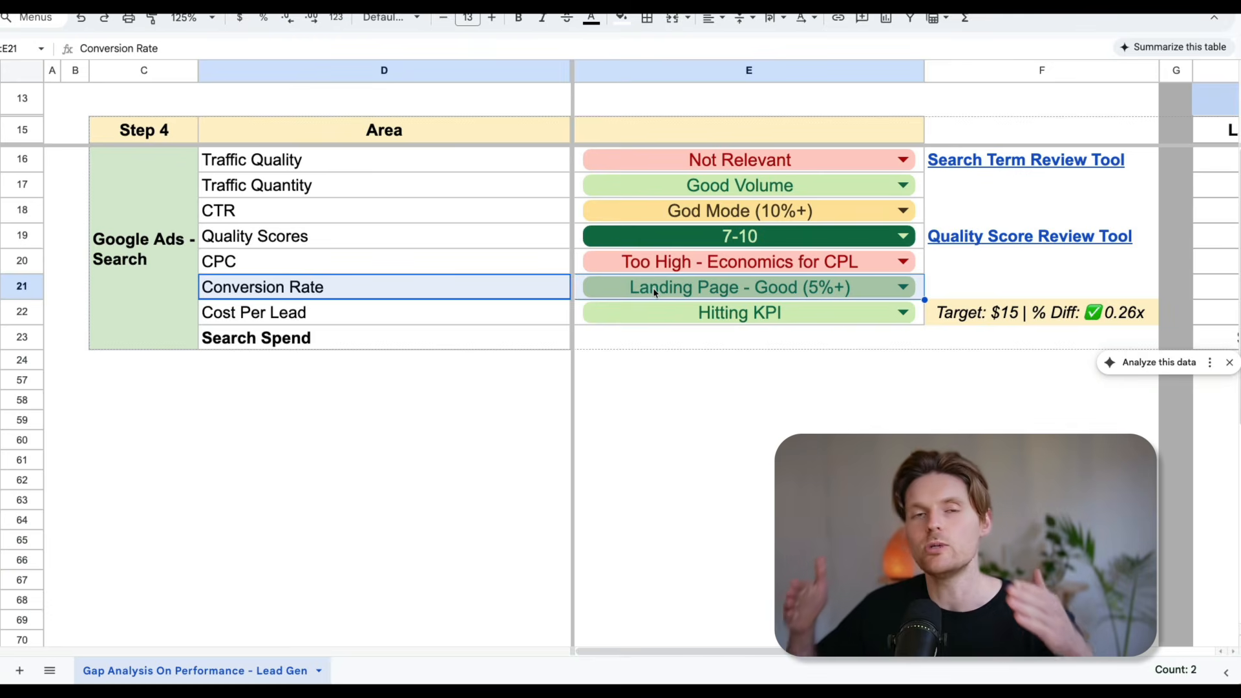
{"action": "left_click", "coordinate": [652, 288]}
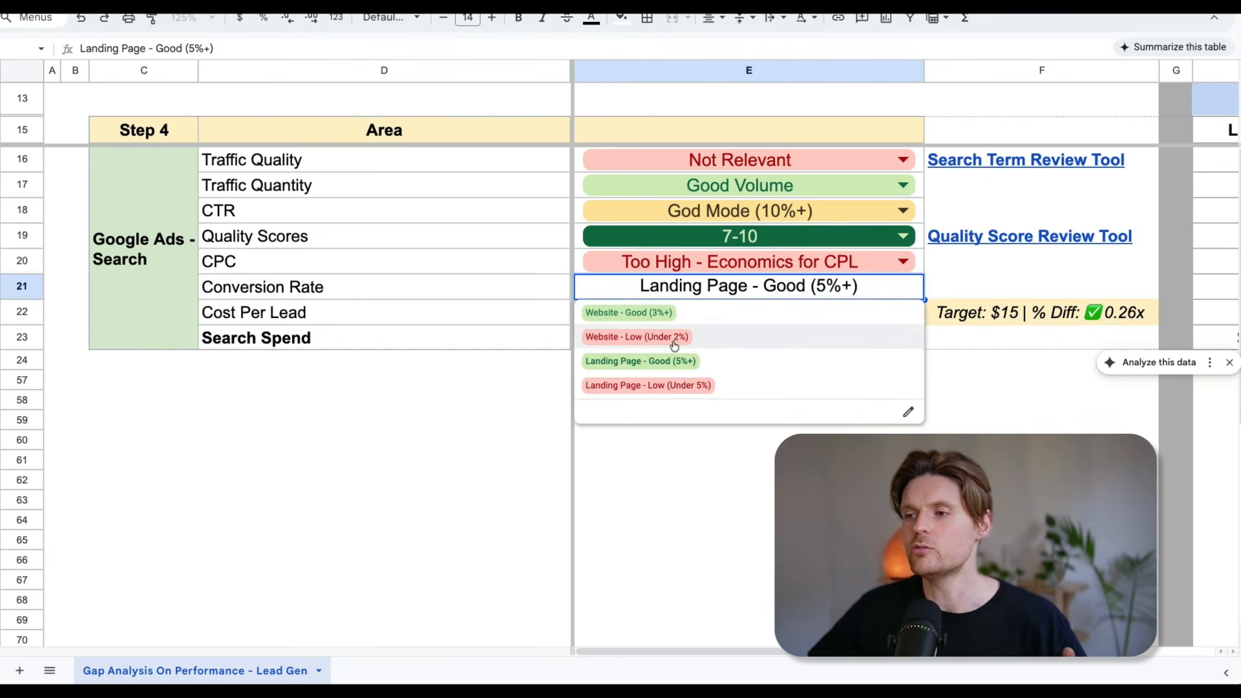
{"action": "left_click", "coordinate": [394, 314]}
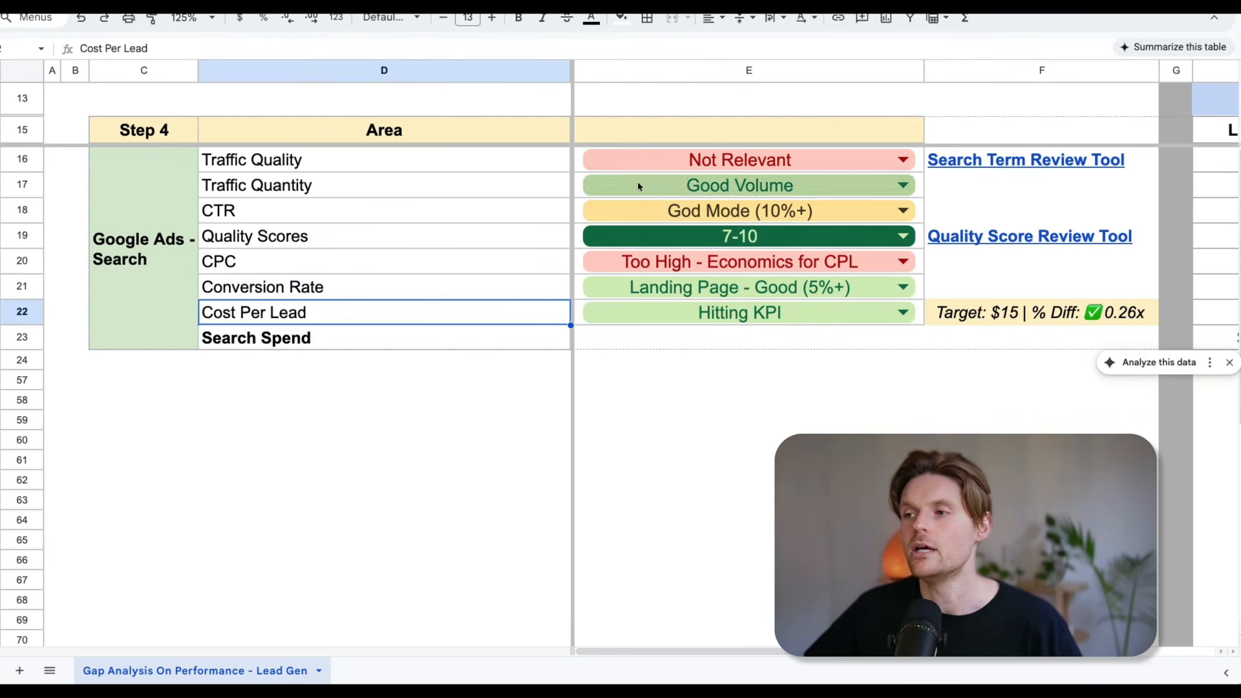